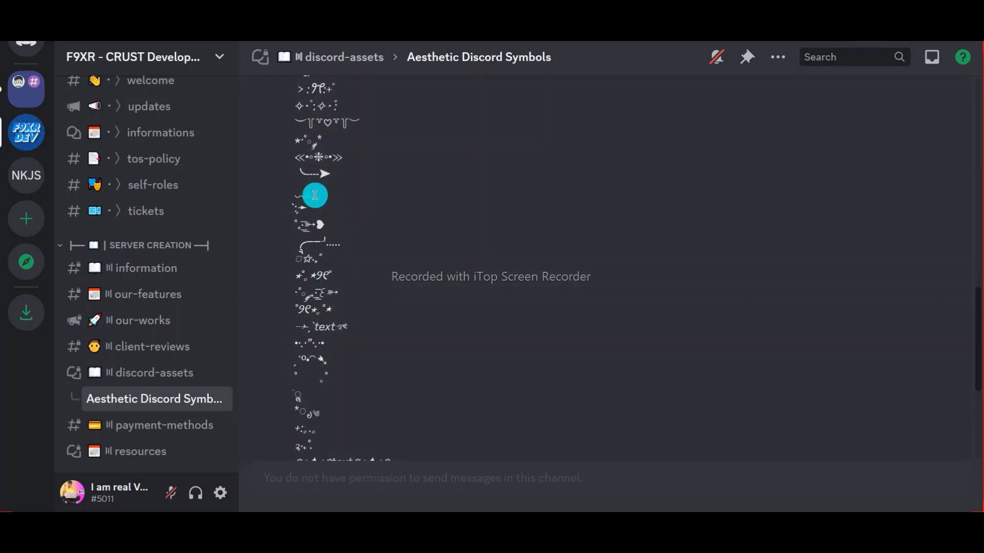
- Create a text channel named "🚩・" in the New KGD's J4J Service server
scroll(300, 177, down, 5)
scroll(303, 329, up, 15)
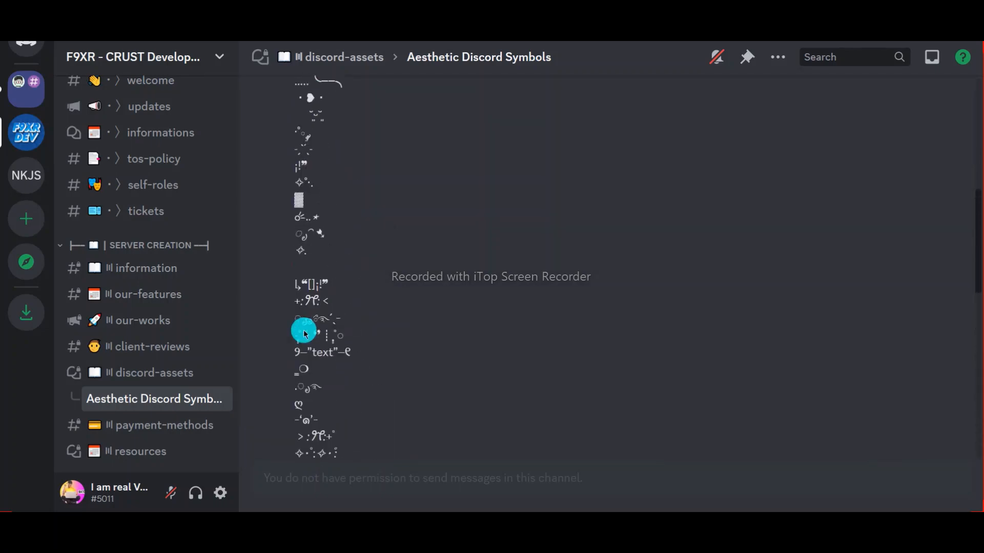
scroll(304, 334, up, 1)
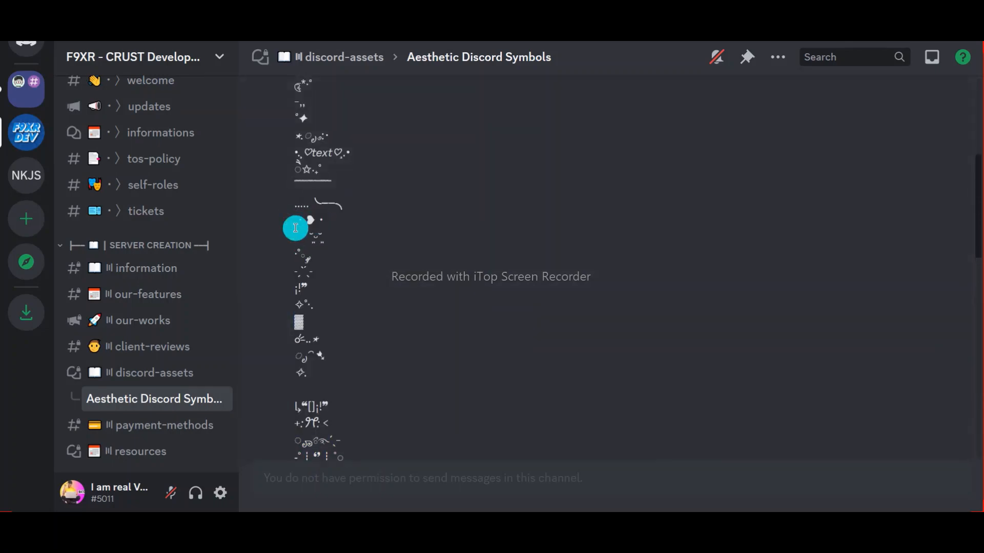
click(26, 175)
right_click(174, 224)
click(242, 279)
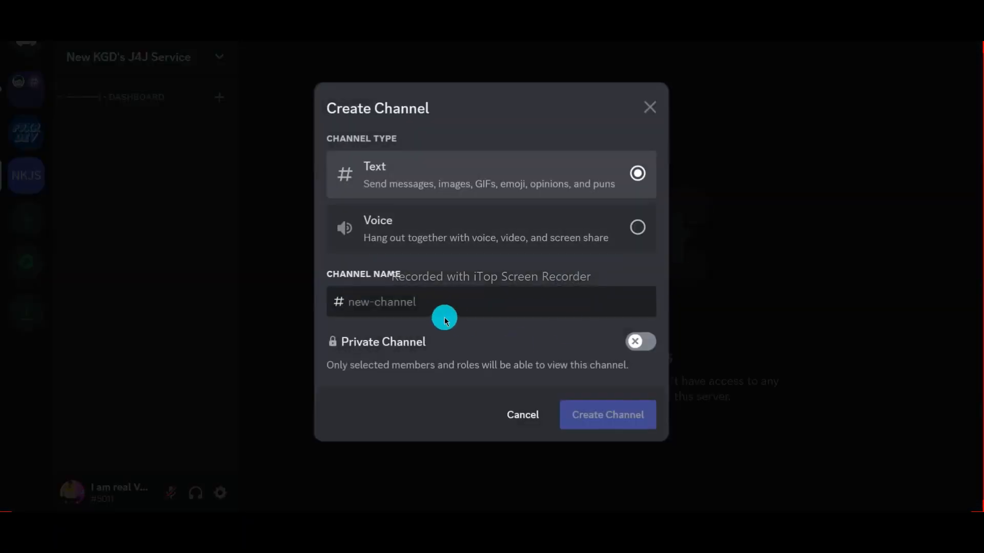
right_click(434, 308)
click(449, 314)
click(440, 370)
click(422, 298)
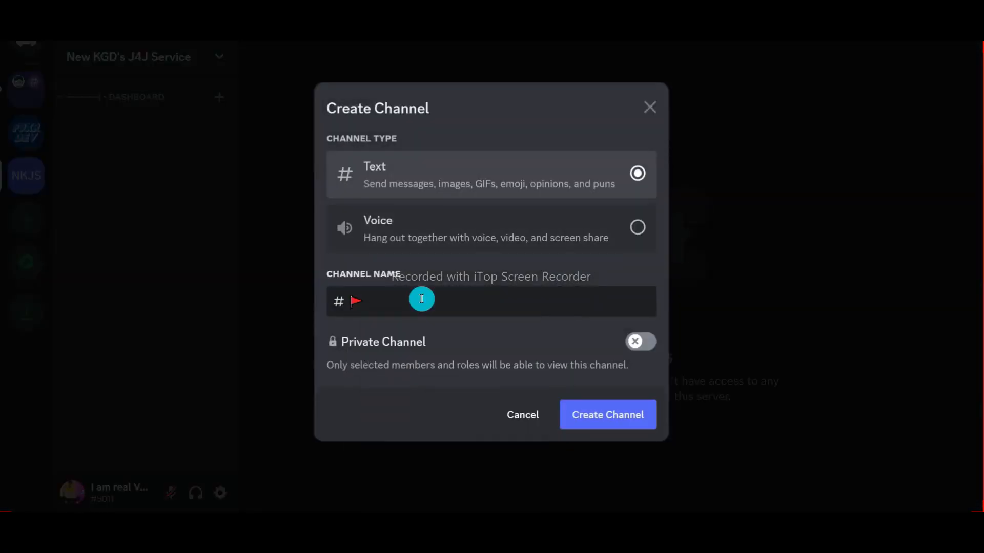
click(584, 410)
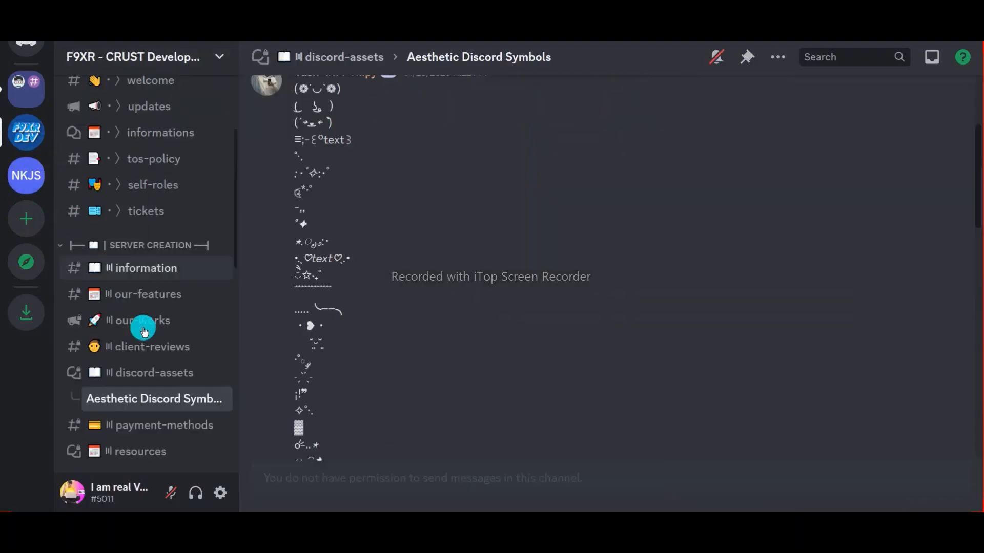
- Open the Discord Channel Symbols post from discord-assets in the F9XR server in full view and copy the "❯" symbol
click(195, 374)
scroll(544, 180, down, 5)
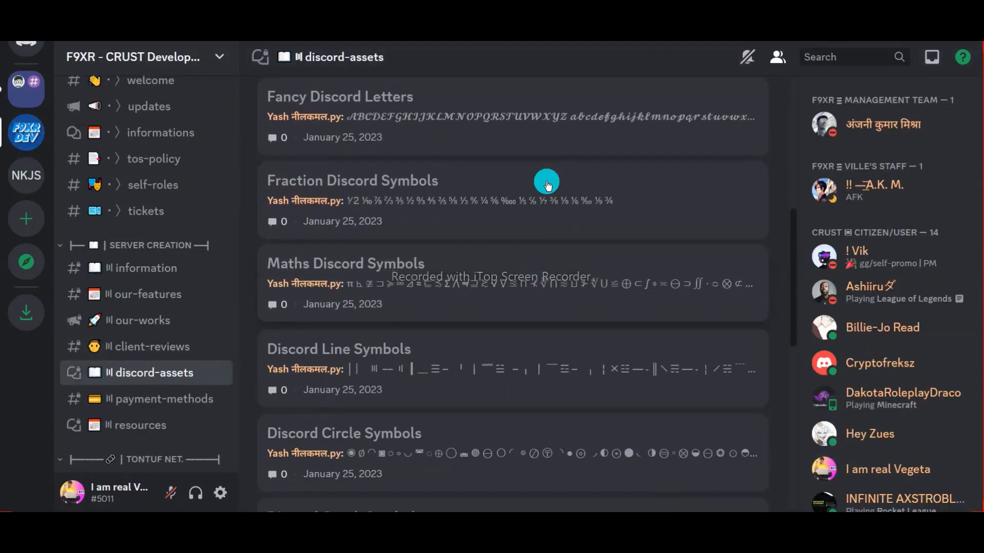
scroll(545, 174, up, 3)
click(545, 172)
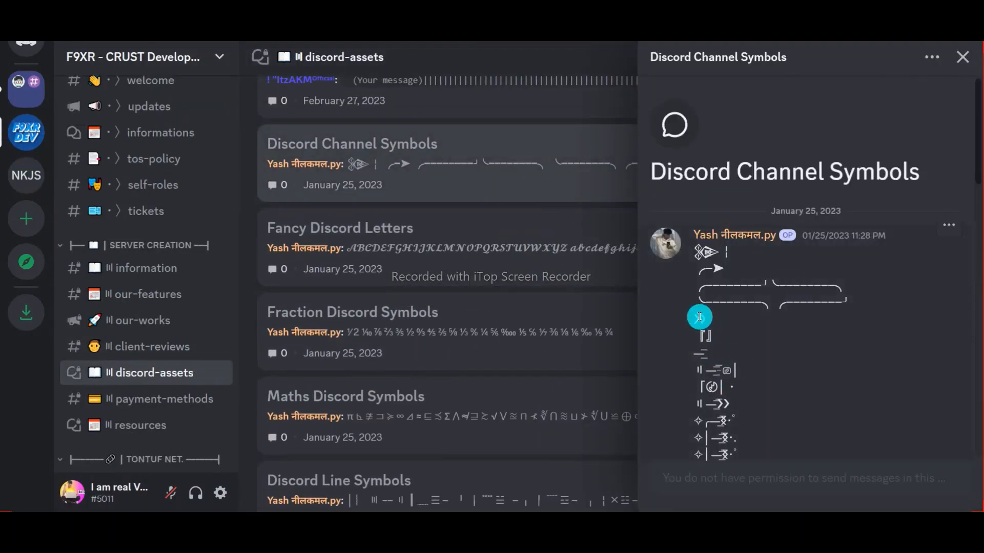
click(708, 59)
scroll(310, 213, down, 4)
scroll(333, 215, up, 5)
scroll(365, 311, down, 1)
drag(296, 260, 304, 262)
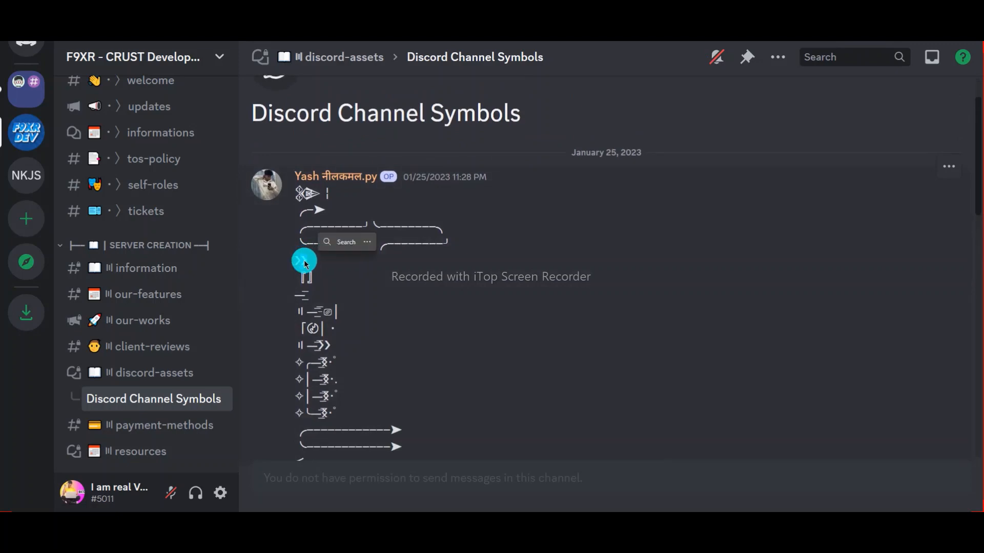
- Move the red-flag channel into the DASHBOARD category of the New KGD's J4J Service server
click(26, 175)
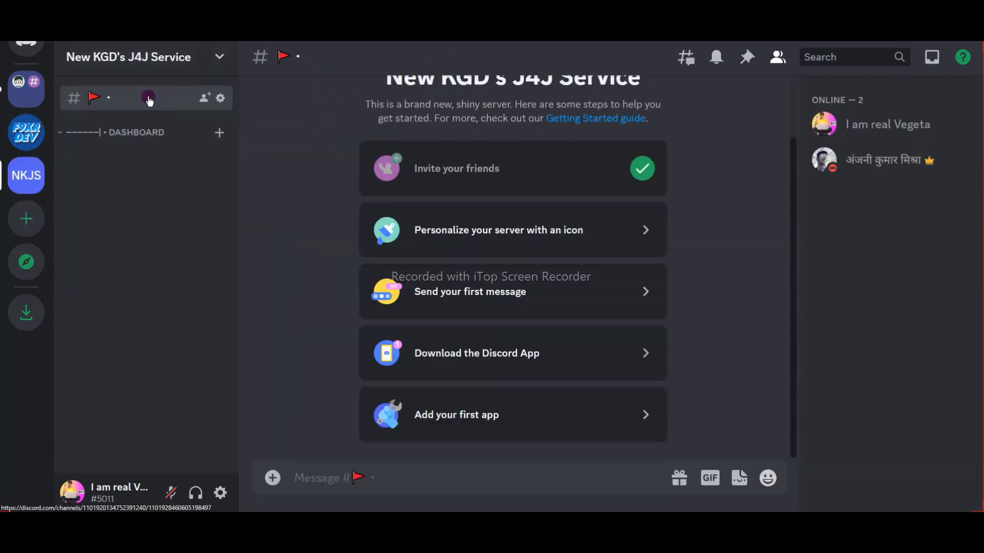
drag(148, 100, 145, 132)
- Try naming the red-flag channel with a "❯" separator followed by "wel", discard the change and leave its settings
click(217, 119)
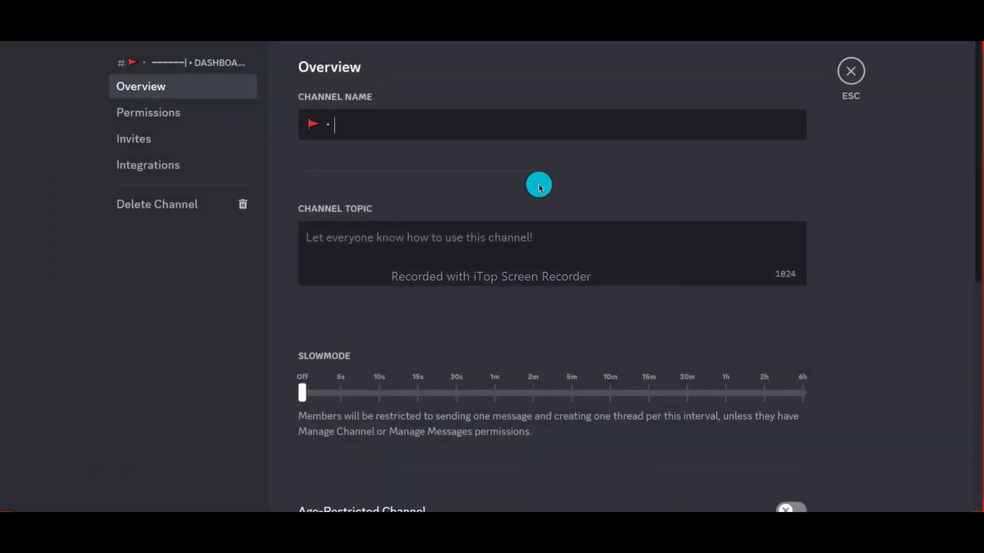
text(❯)
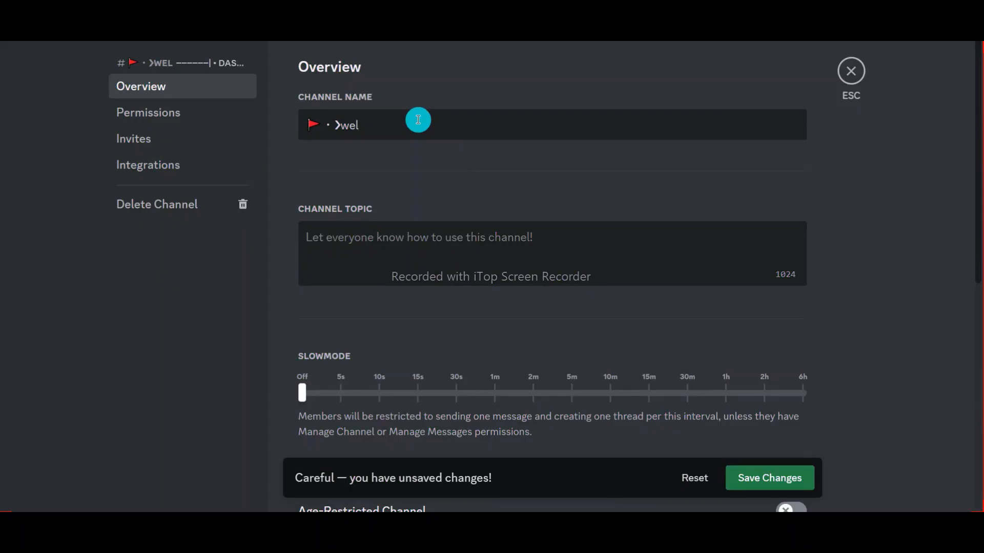
click(692, 484)
key(Escape)
- Find the "〢" bar symbol in the F9XR server's Discord Channel Symbols post and copy it
click(26, 132)
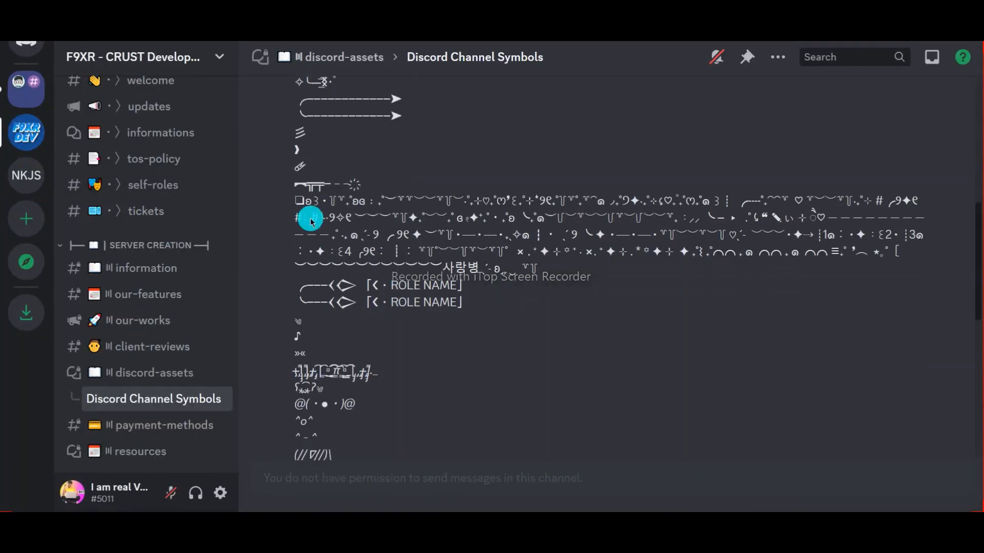
scroll(302, 132, down, 10)
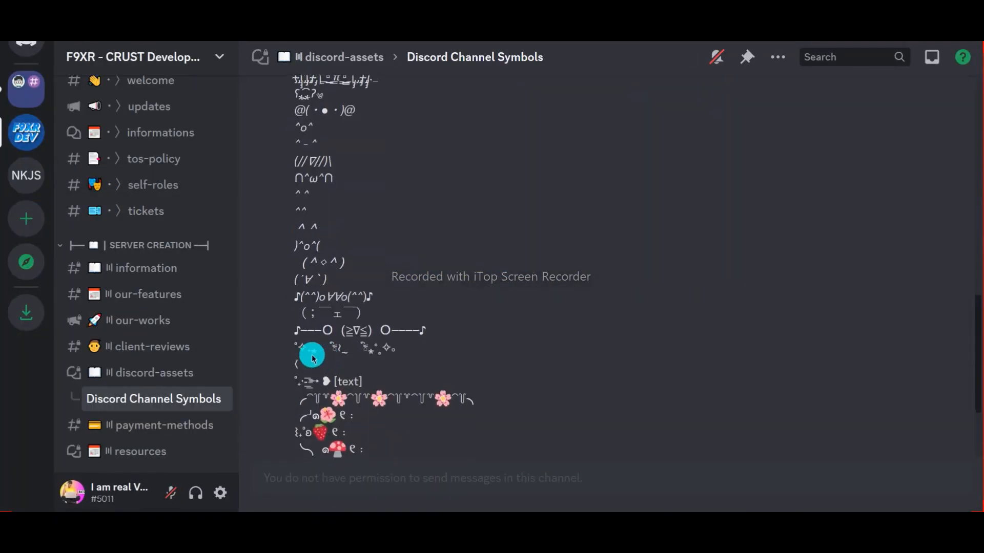
scroll(325, 341, up, 10)
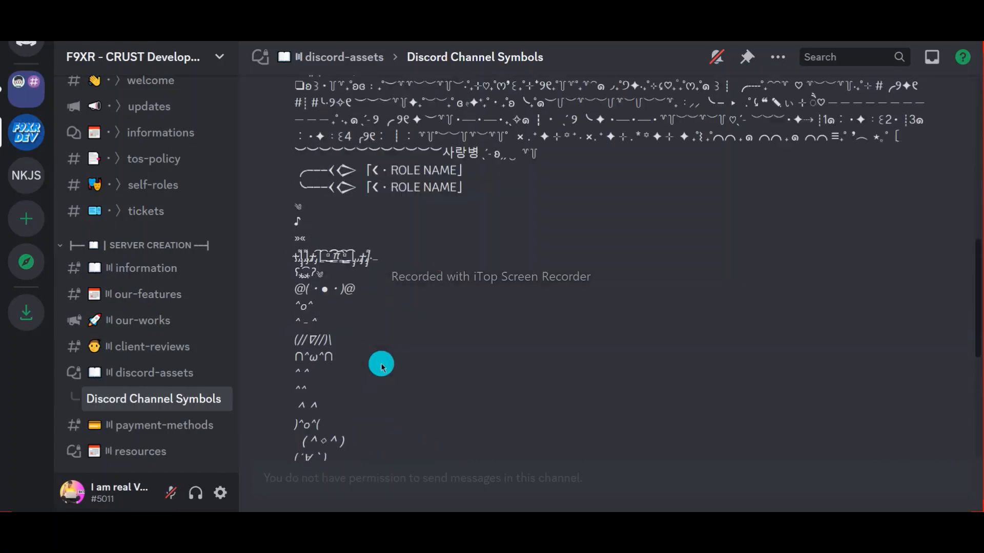
scroll(296, 397, up, 5)
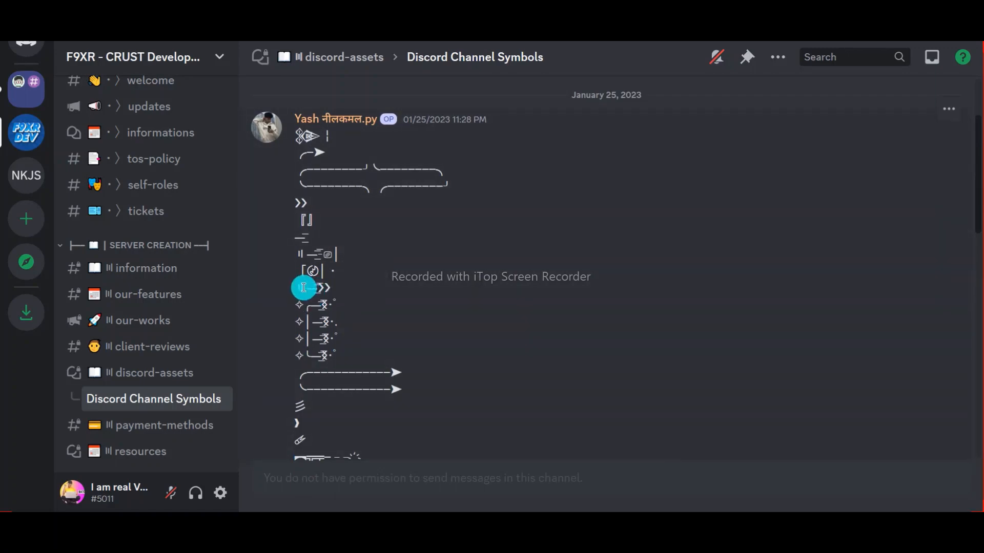
right_click(305, 252)
click(384, 224)
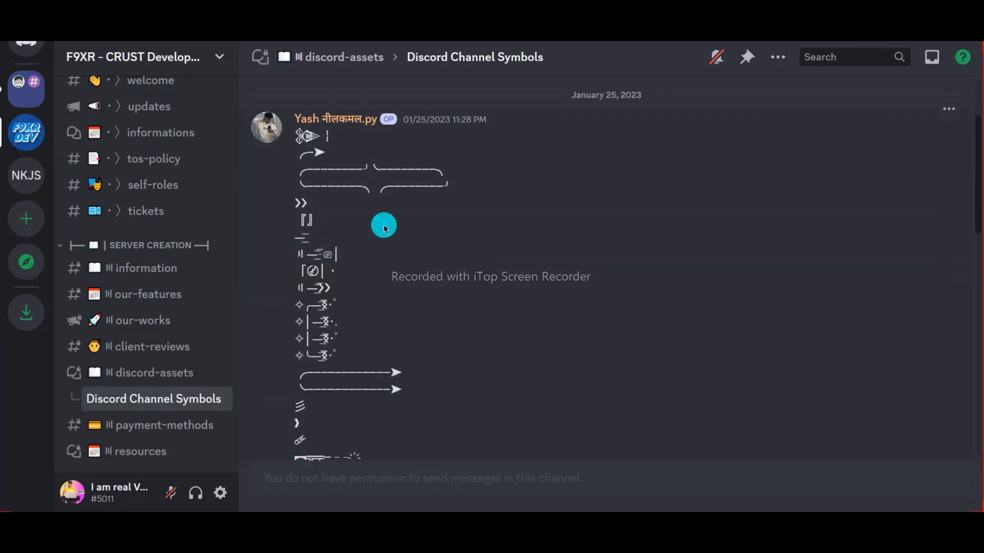
- Rename the red-flag channel in New KGD's J4J Service to "🚩・〢welcome" and save the change
click(26, 175)
click(224, 127)
click(477, 131)
text(〢)
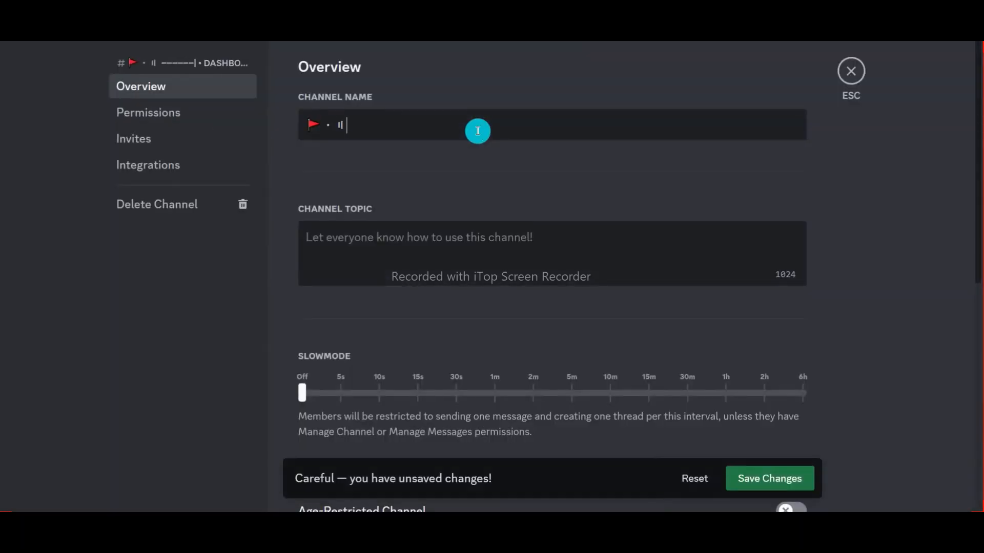
click(768, 487)
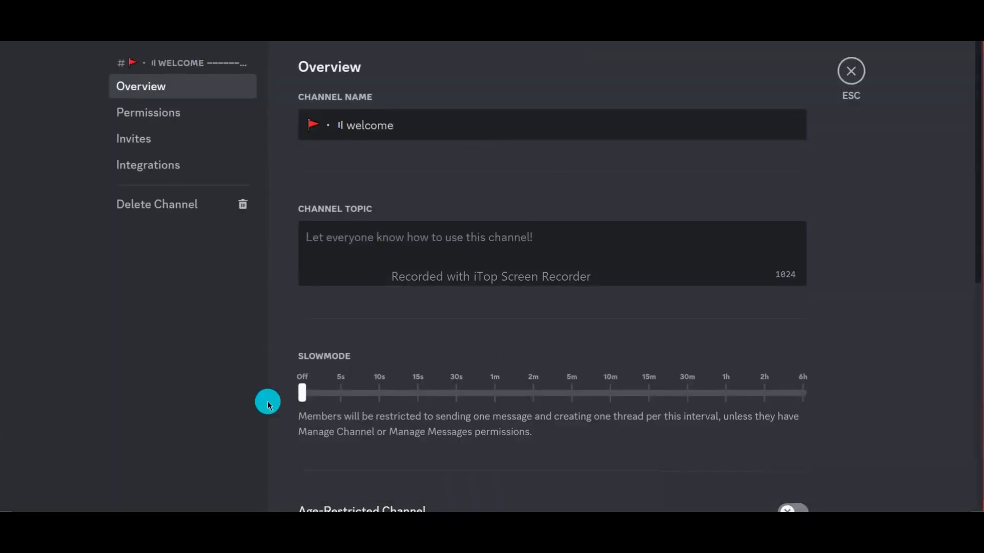
key(Escape)
- Delete the New KGD's J4J Service server's template and leave the server settings
click(204, 70)
click(153, 157)
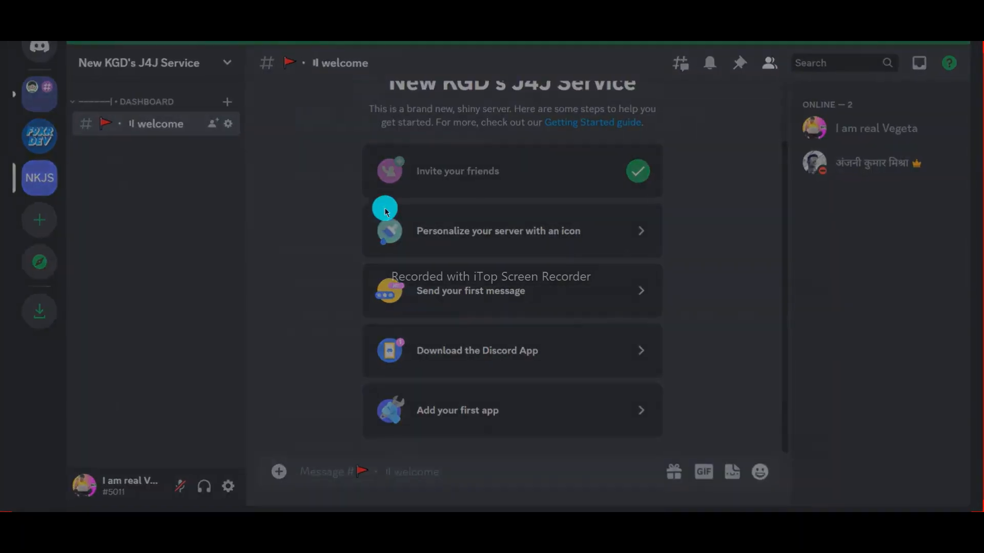
click(189, 245)
scroll(554, 412, down, 3)
click(659, 413)
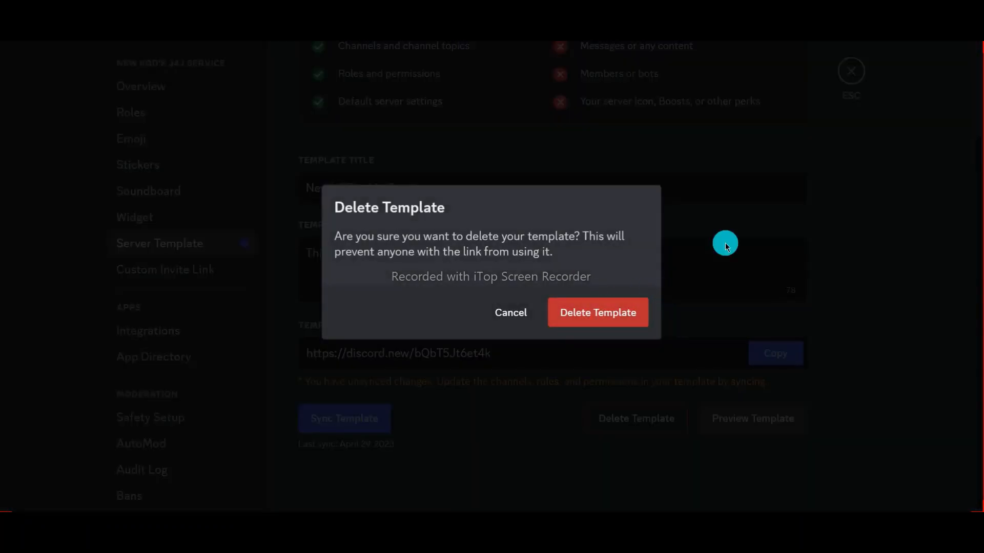
click(598, 312)
key(Escape)
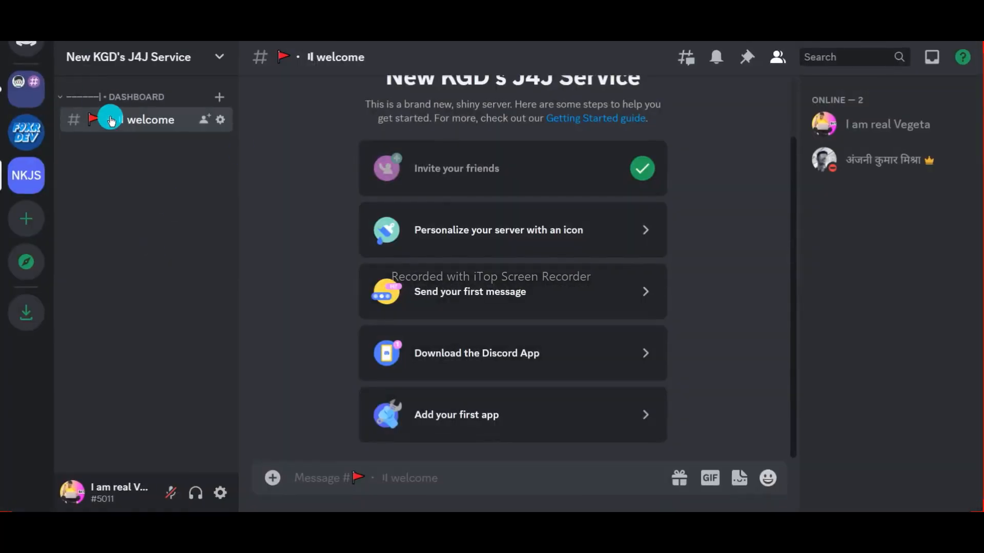
- Copy the "・〢" separator from the welcome channel's name and close its settings
click(219, 119)
right_click(326, 124)
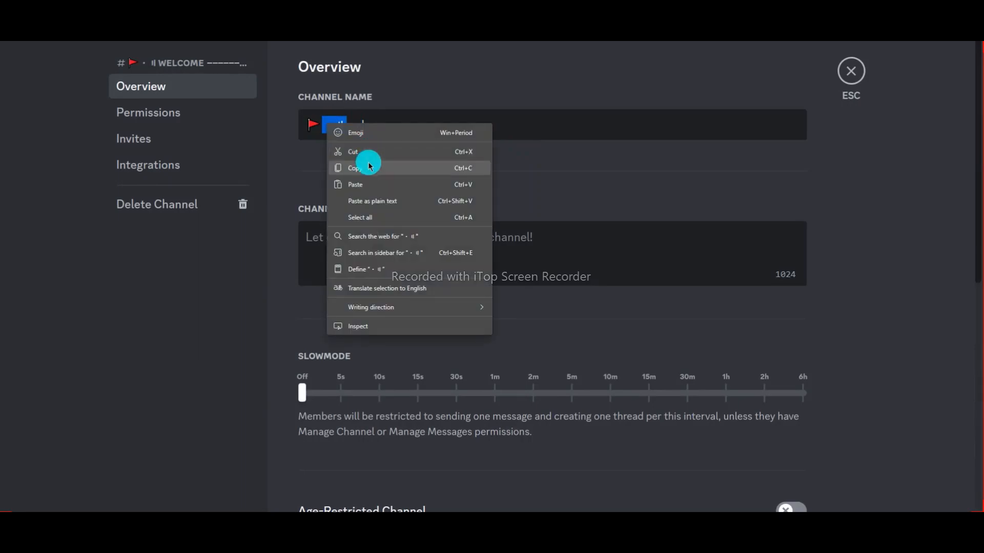
click(367, 162)
click(842, 70)
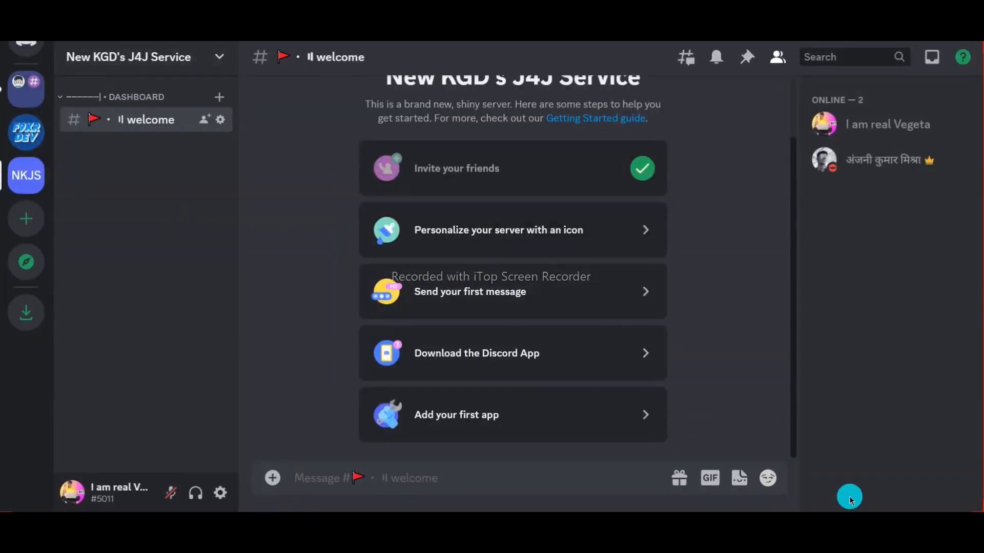
- Create a category named "📚・〢guidelines"
right_click(143, 170)
click(198, 246)
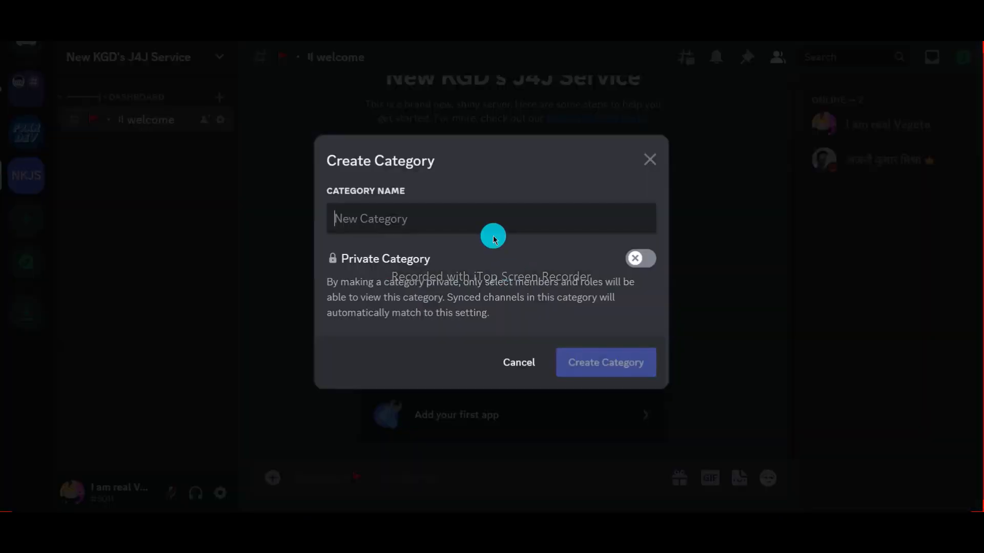
right_click(437, 222)
click(468, 229)
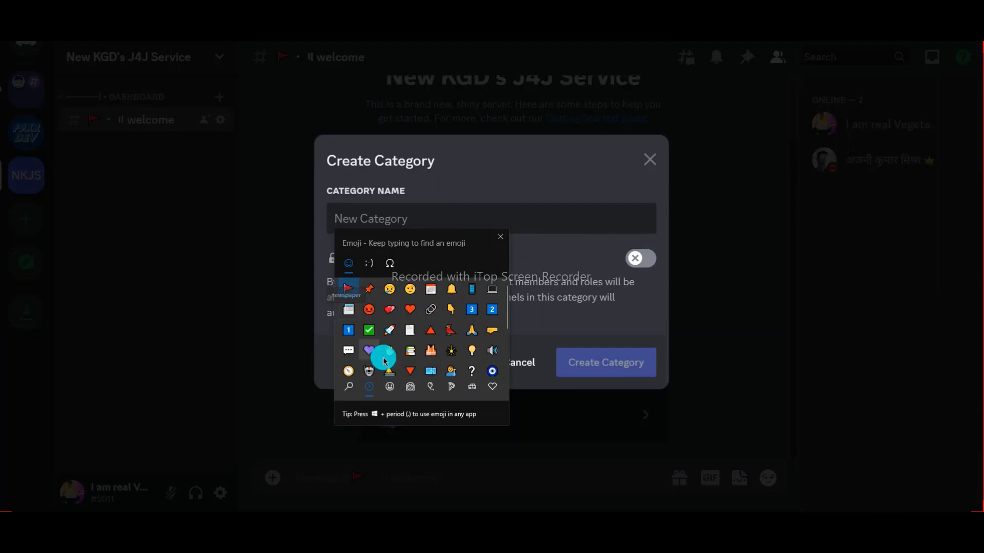
click(410, 351)
click(400, 223)
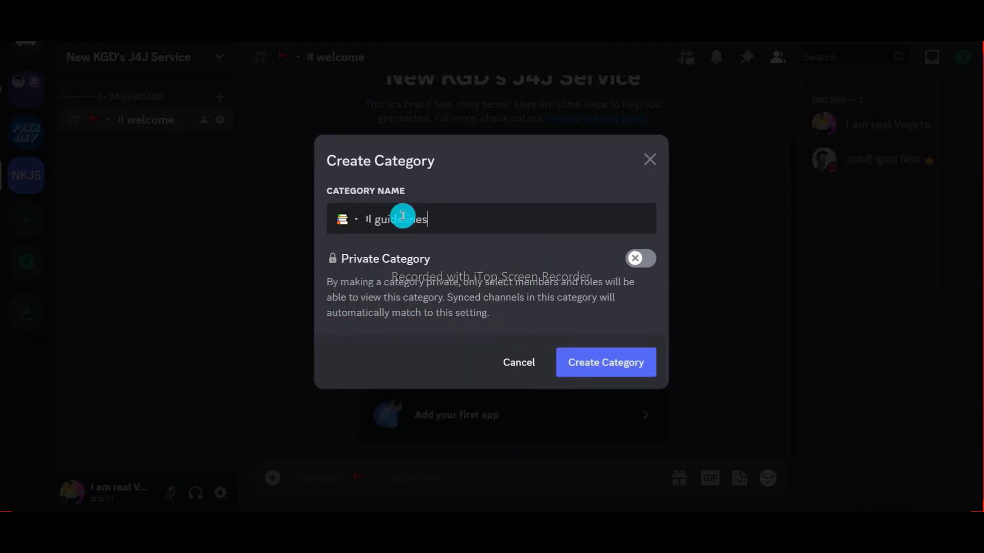
key(Return)
- Open the guidelines category's settings, leave them and delete the category
right_click(134, 155)
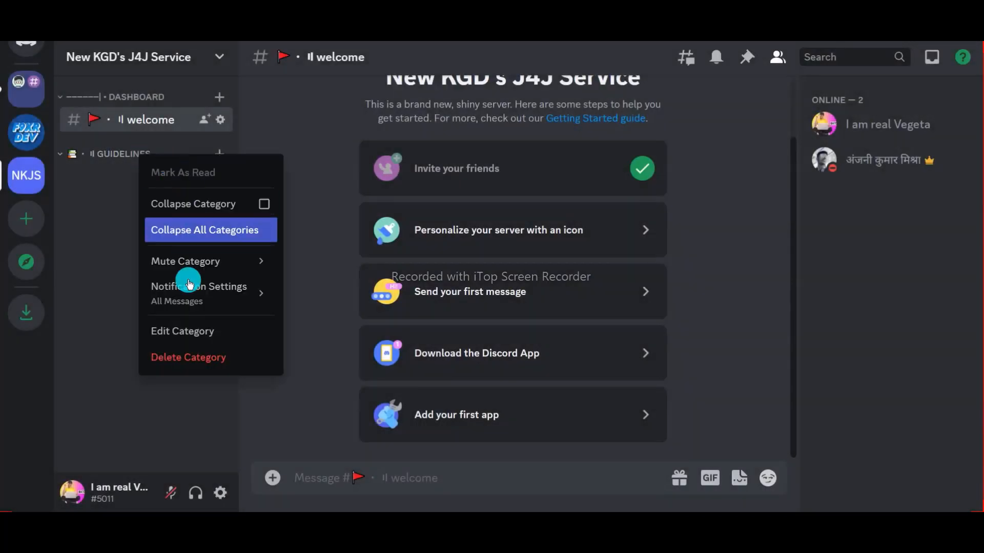
click(180, 329)
key(Escape)
right_click(144, 154)
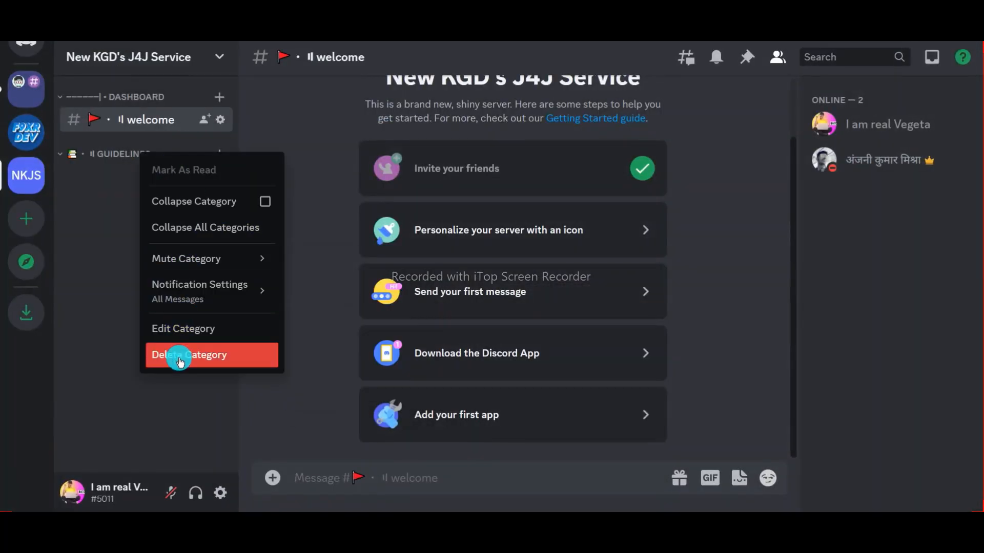
click(180, 356)
key(Return)
- Create a text channel named "📚・〢guidelines" and place it below welcome in the DASHBOARD category
right_click(132, 215)
click(178, 275)
key(ctrl+v)
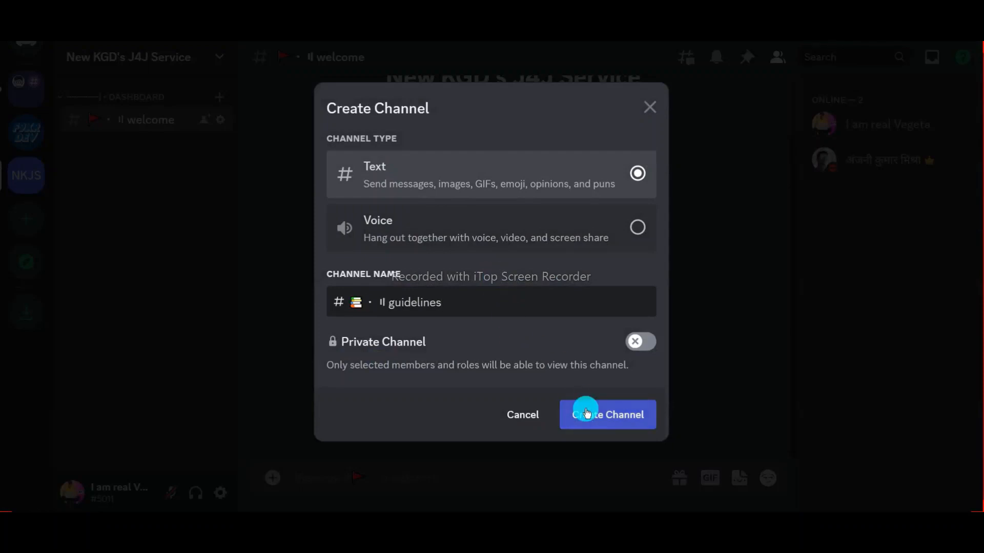
click(582, 410)
drag(153, 98, 160, 166)
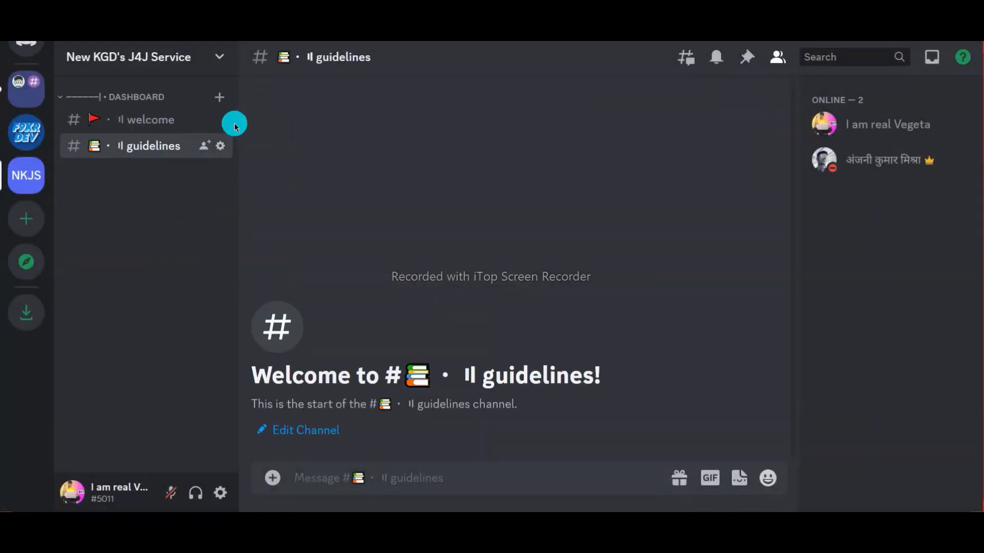
- Create a text channel in the DASHBOARD category named "・〢updates" with a megaphone emoji in front
click(219, 97)
key(ctrl+v)
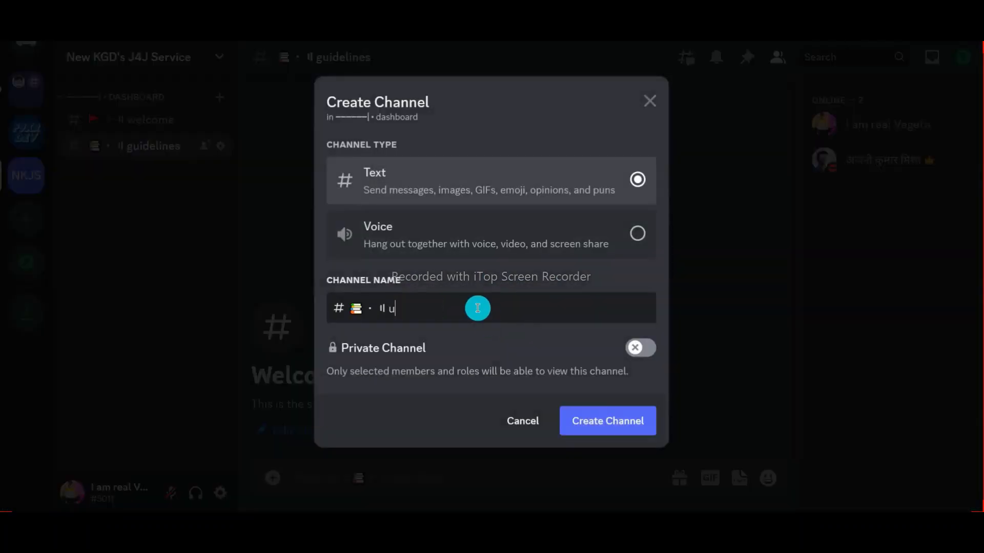
key(super+period)
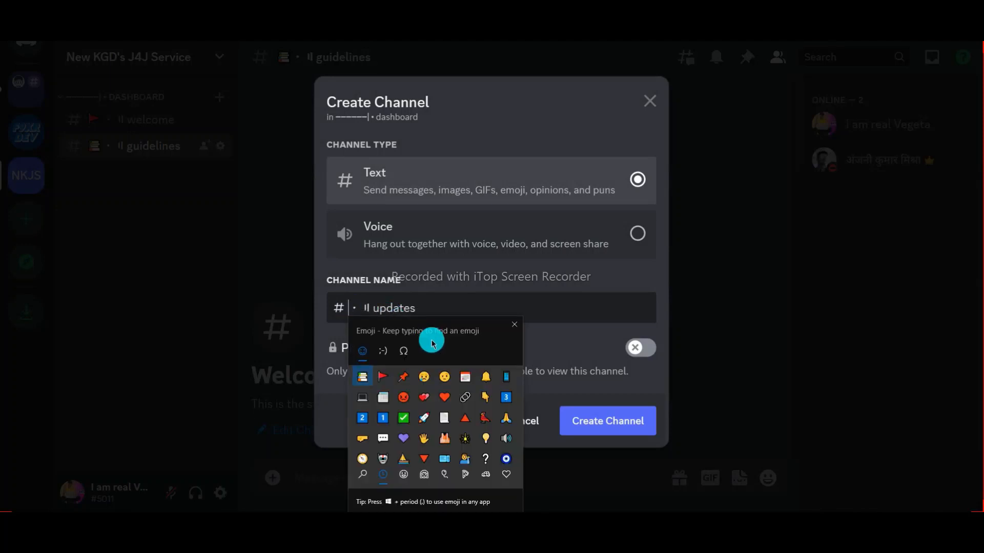
scroll(386, 422, down, 1)
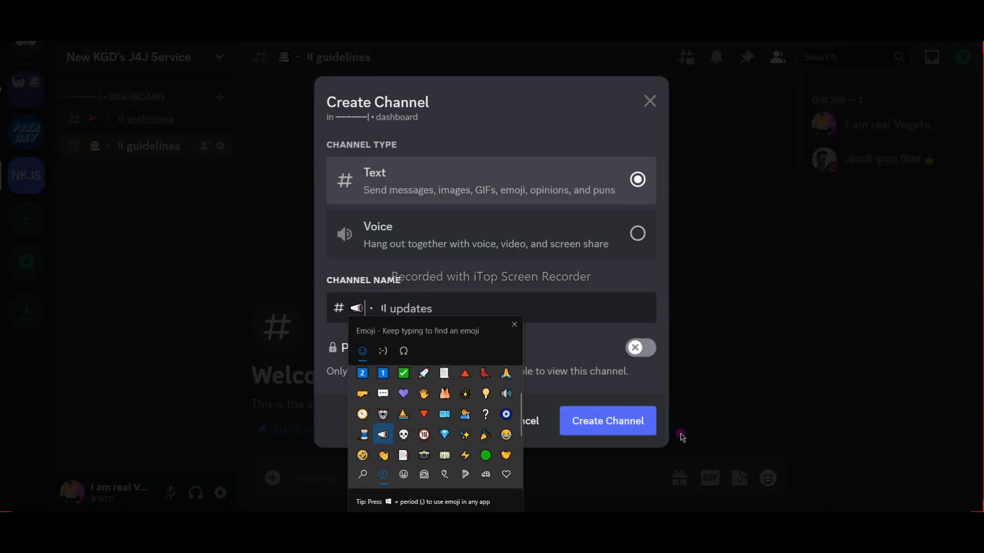
click(681, 434)
click(609, 420)
- Create a text channel named "🎉・〢giveaways" in the DASHBOARD category
click(219, 98)
key(ctrl+v)
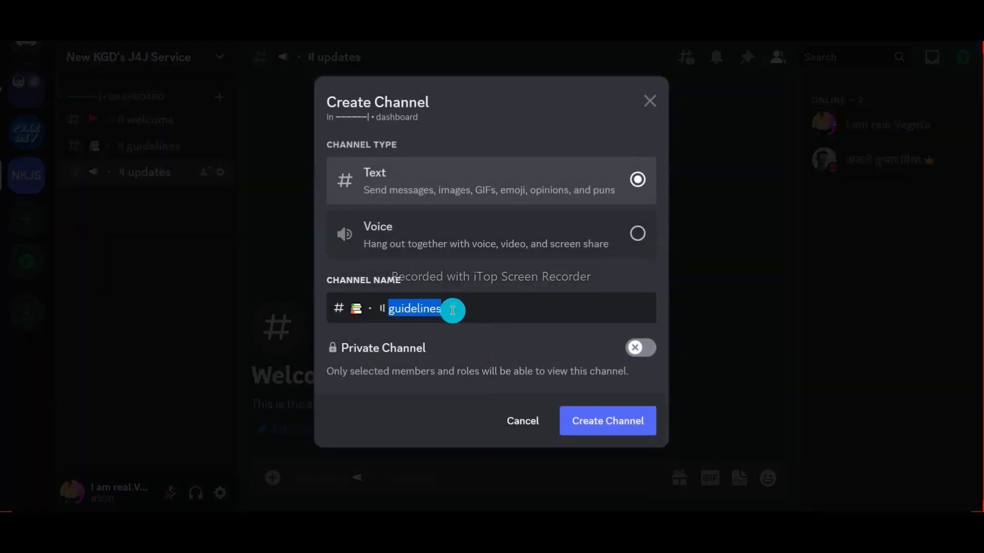
right_click(348, 306)
click(365, 316)
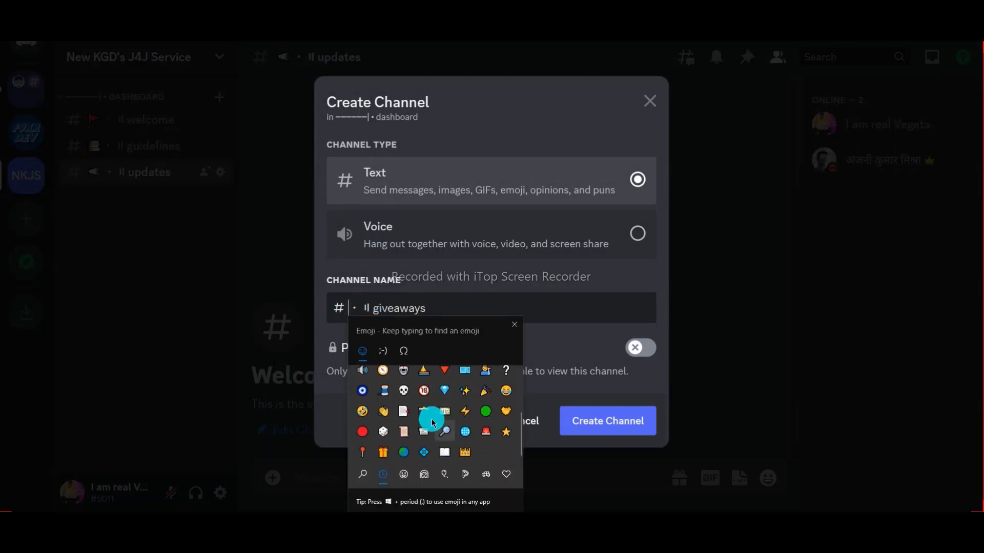
text(par)
click(449, 421)
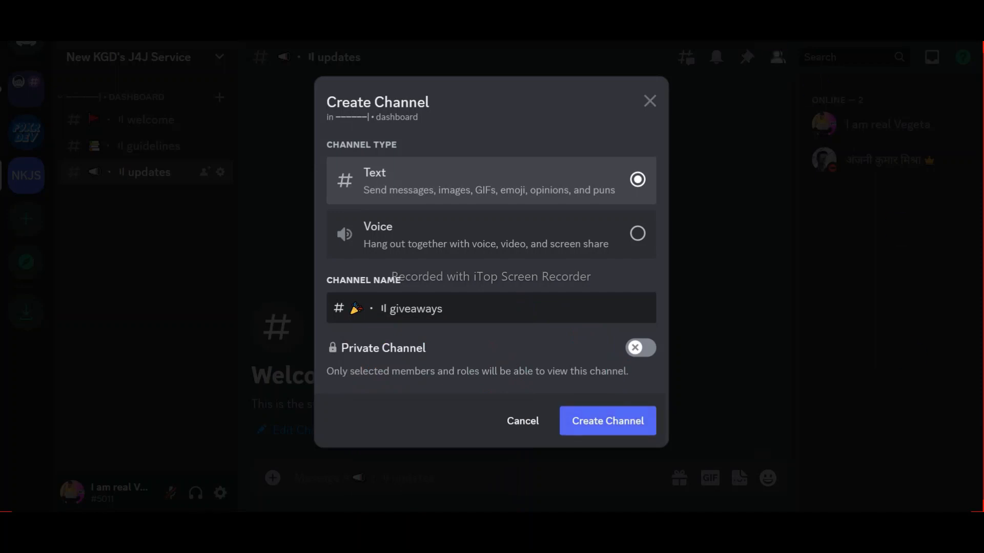
key(Return)
- Create a text channel named "⭐・〢events" in the DASHBOARD category
click(219, 98)
key(ctrl+v)
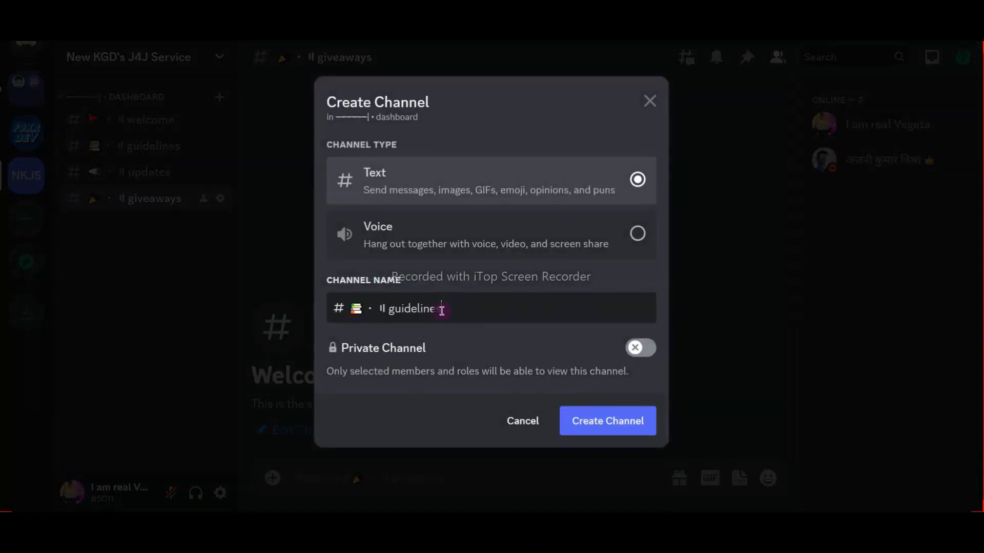
right_click(361, 312)
click(364, 315)
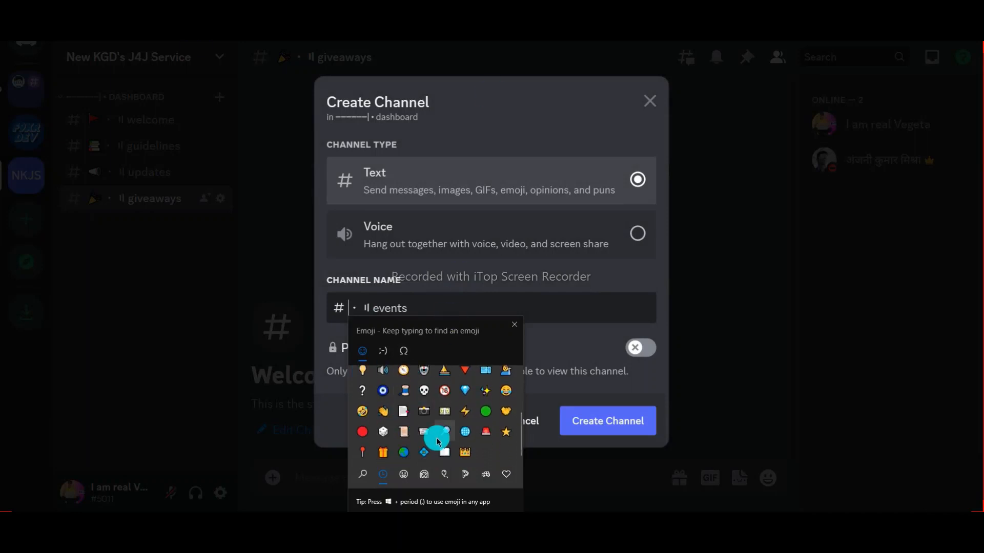
click(604, 430)
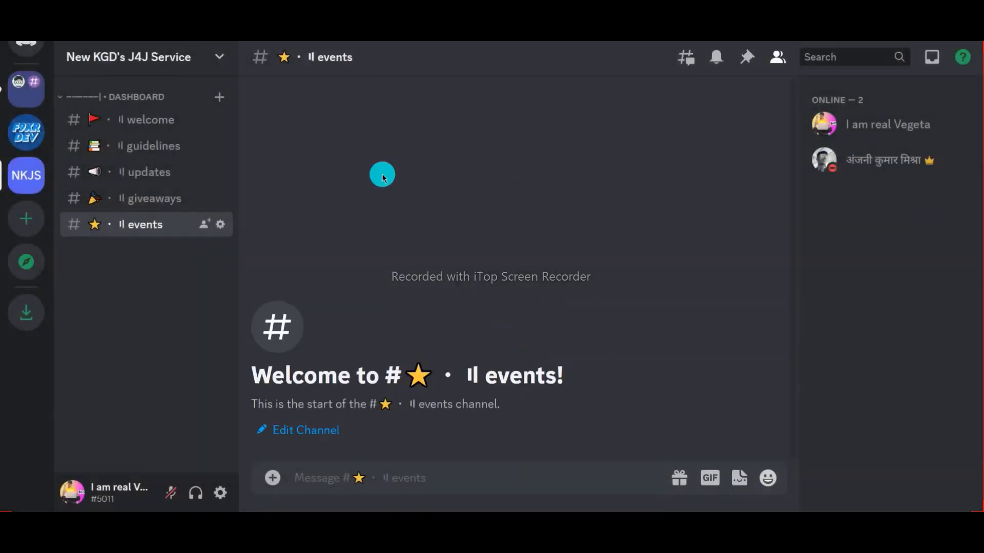
- Copy the dashboard category's name and create a new category in the same style named "──────| • public"
right_click(136, 97)
mouse_move(203, 250)
click(179, 269)
triple_click(489, 126)
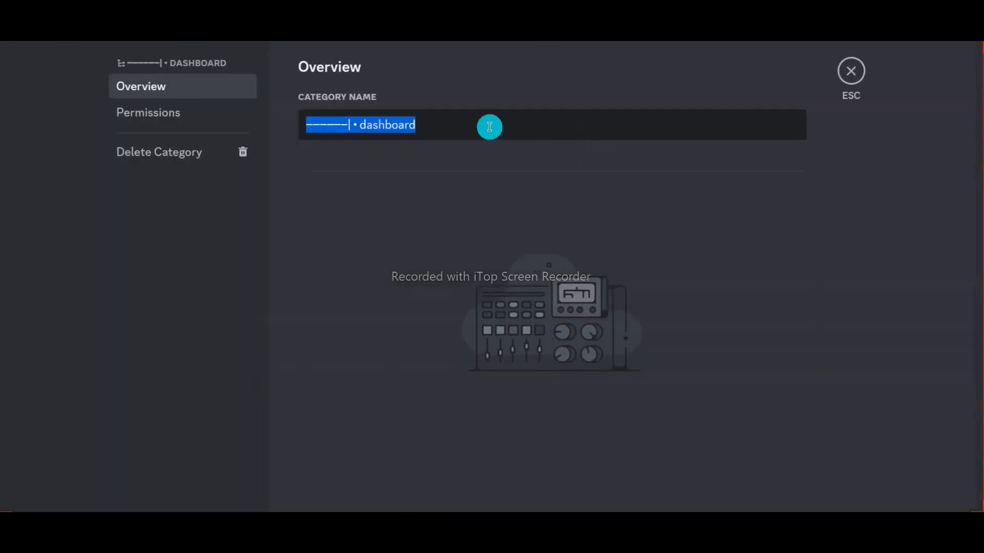
key(ctrl+c)
key(Escape)
right_click(188, 299)
click(213, 362)
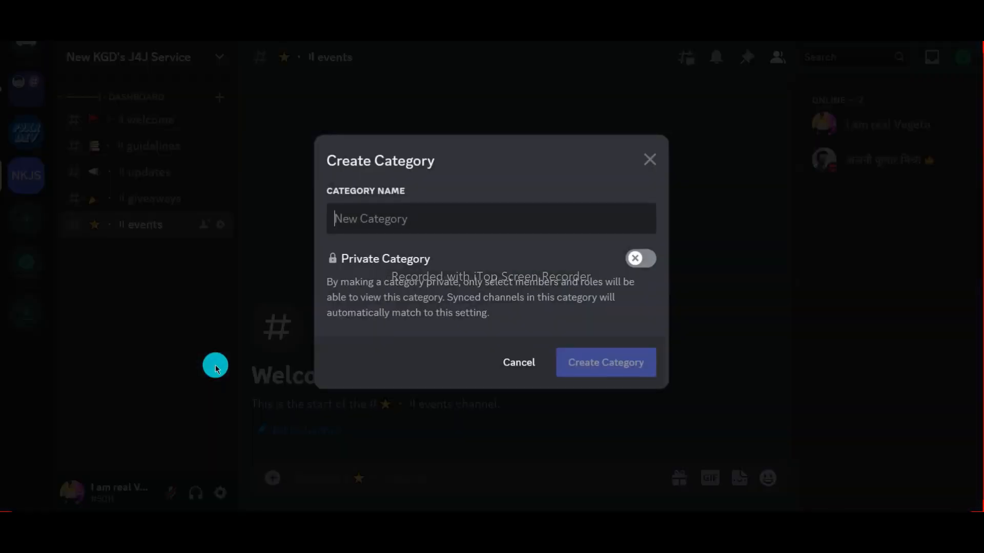
key(ctrl+v)
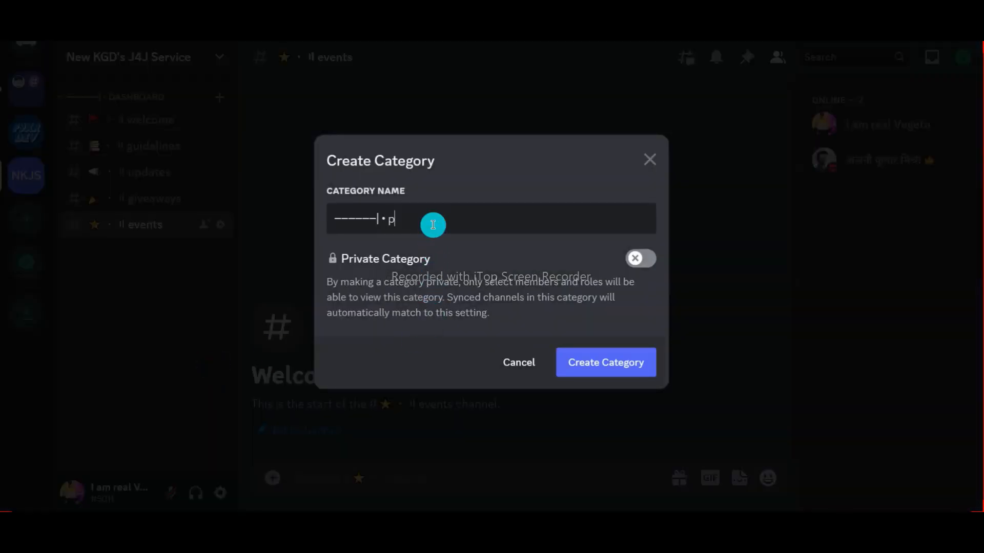
text(public)
key(Return)
- Copy the events channel's styled name from its settings and leave the settings
click(221, 226)
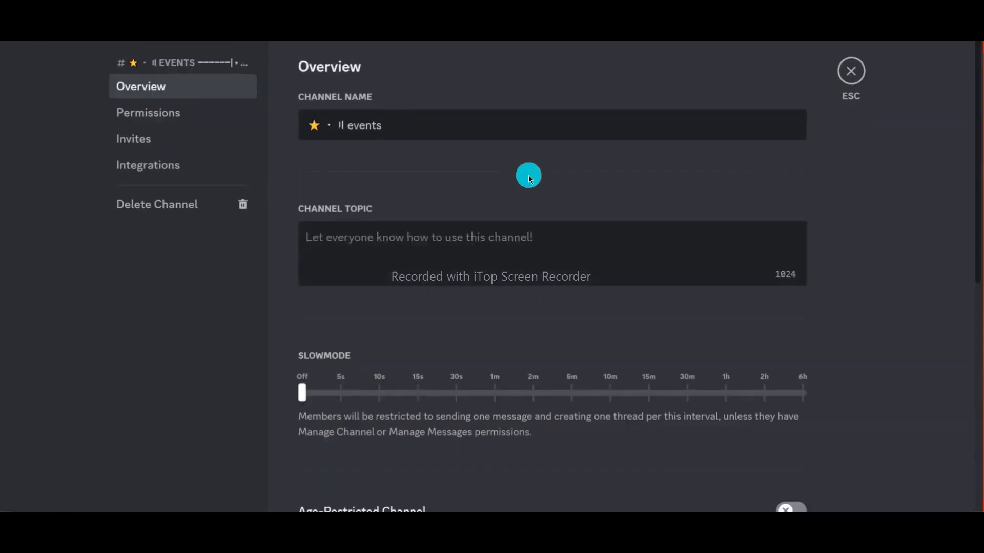
triple_click(491, 127)
key(ctrl+c)
key(Escape)
- Create a text channel named "💬・〢general-chat" in the PUBLIC category, copying its "・〢" separator for reuse
click(220, 259)
key(ctrl+v)
double_click(478, 318)
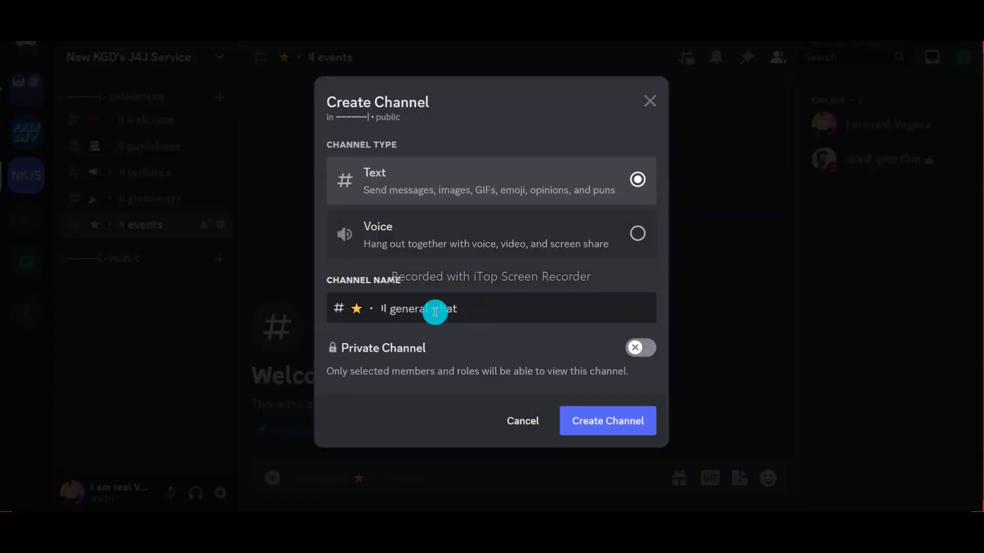
key(super+period)
scroll(410, 410, down, 5)
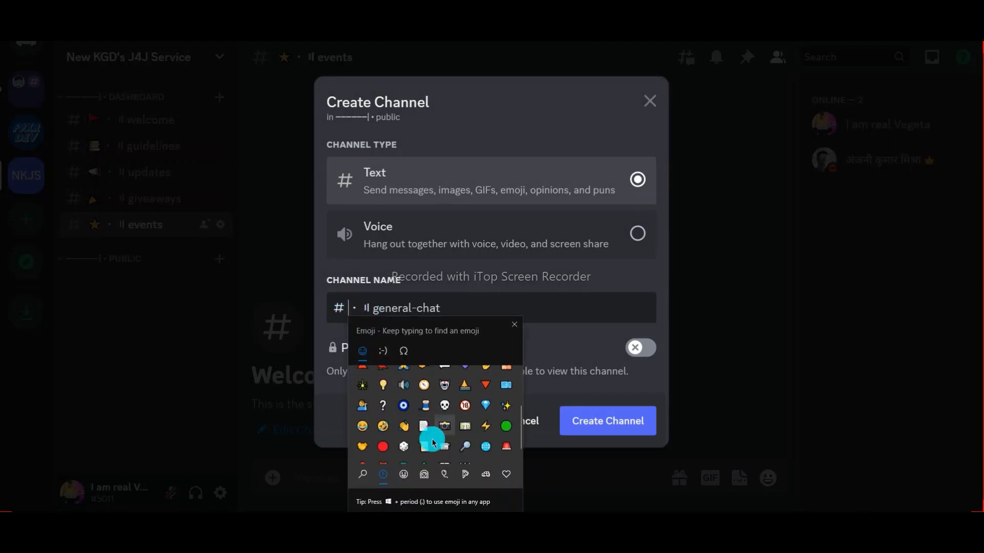
click(445, 408)
click(482, 306)
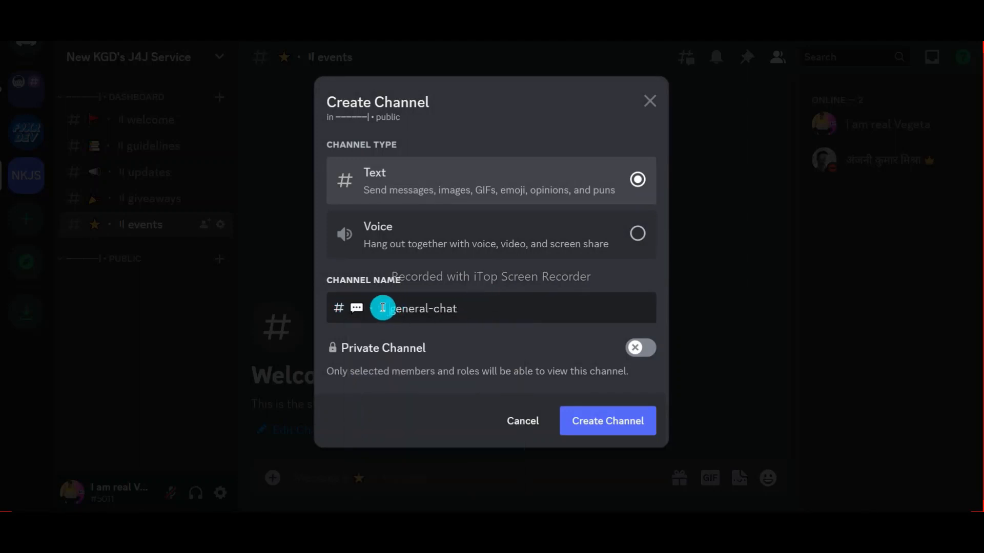
right_click(379, 305)
click(410, 140)
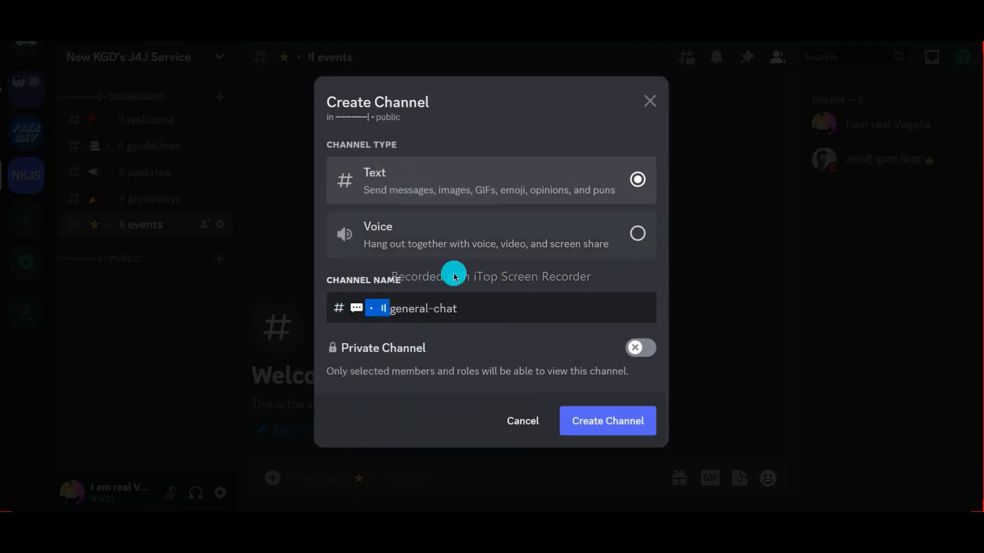
click(589, 419)
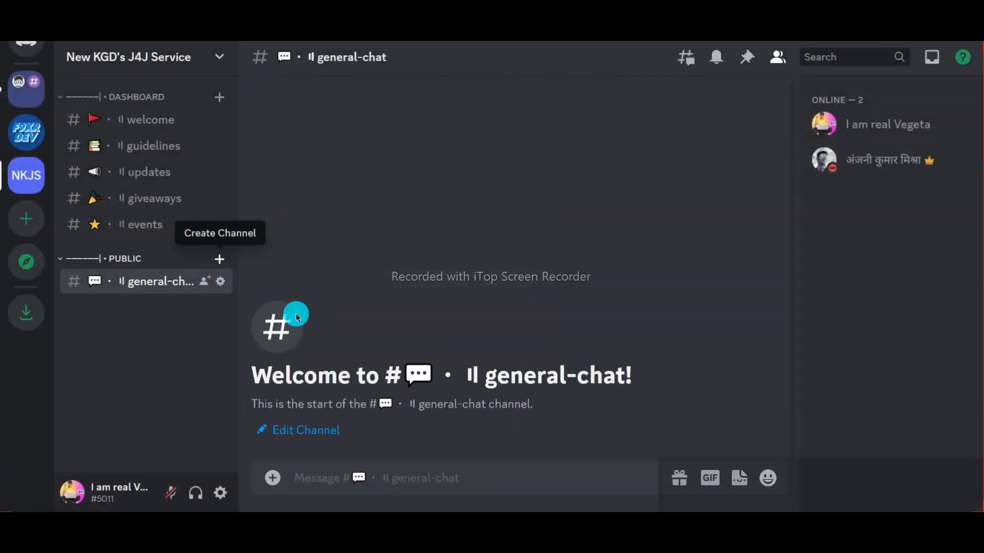
- Create a text channel in the PUBLIC category named "・〢vouches" with a red heart-style emoji in front
click(219, 259)
right_click(431, 312)
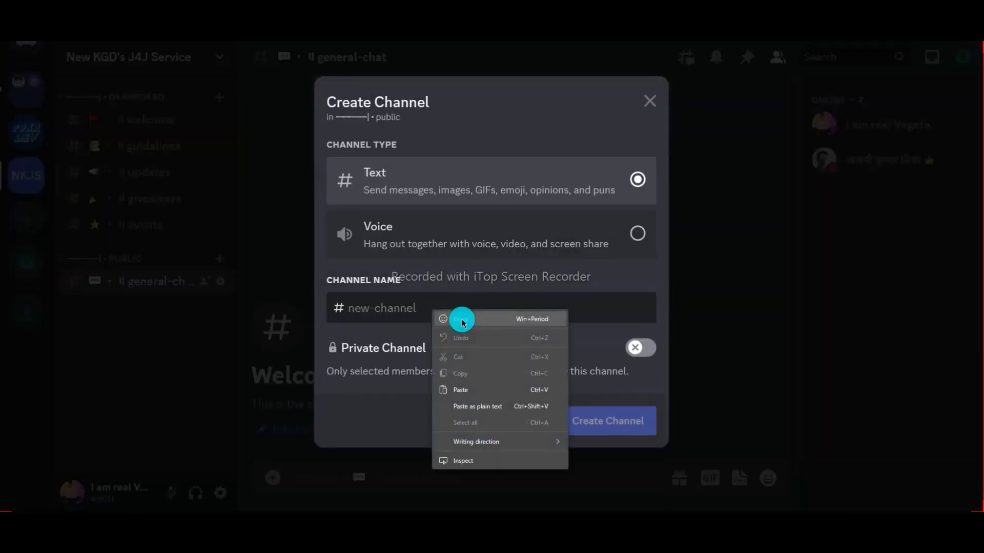
click(461, 318)
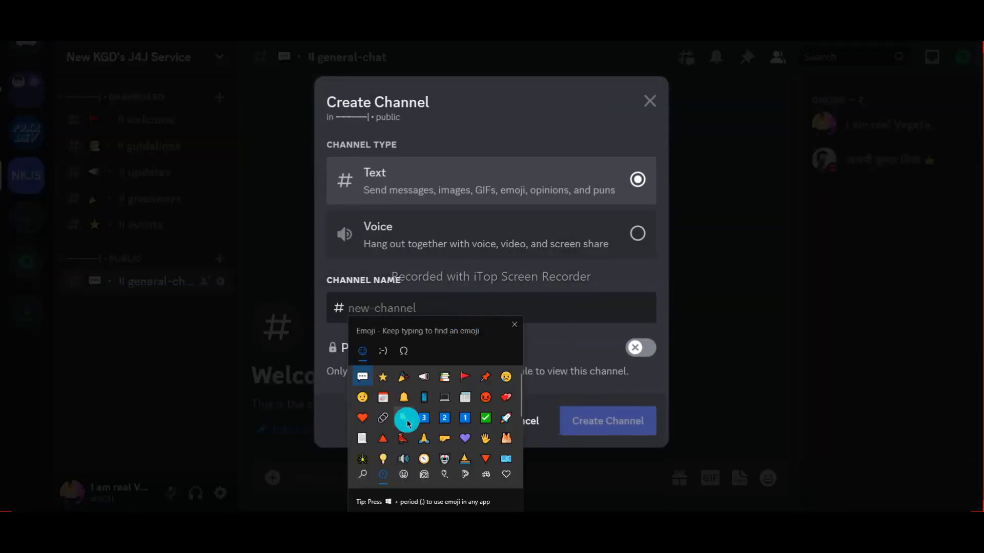
click(507, 398)
click(413, 301)
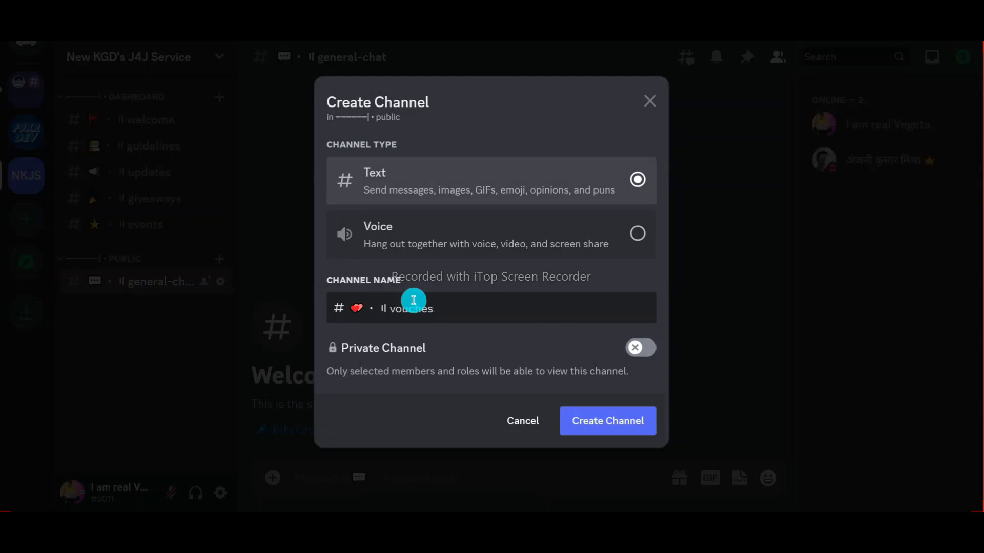
key(Return)
- Create a text channel named "🚀・〢j4j-cmds" in the PUBLIC category
click(220, 258)
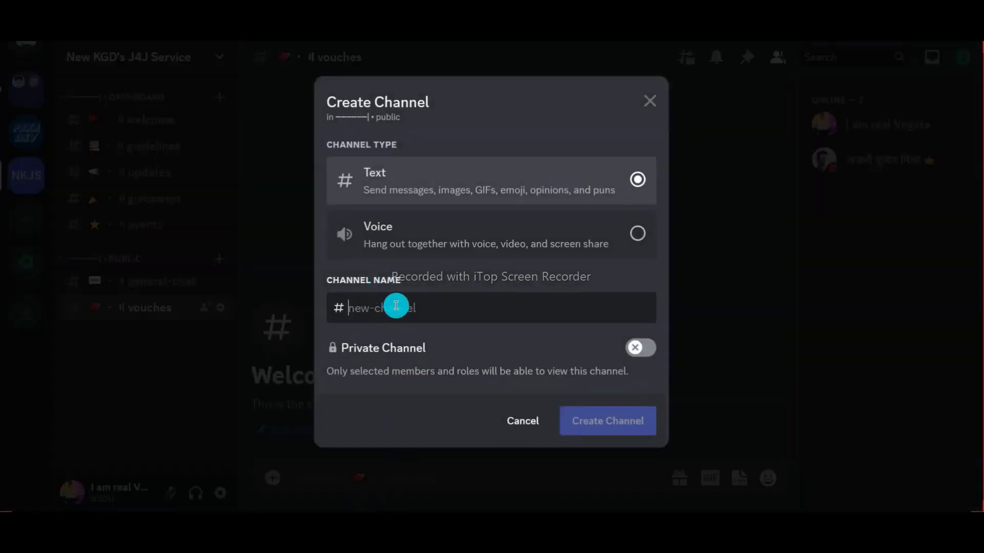
key(ctrl+v)
right_click(395, 307)
click(339, 310)
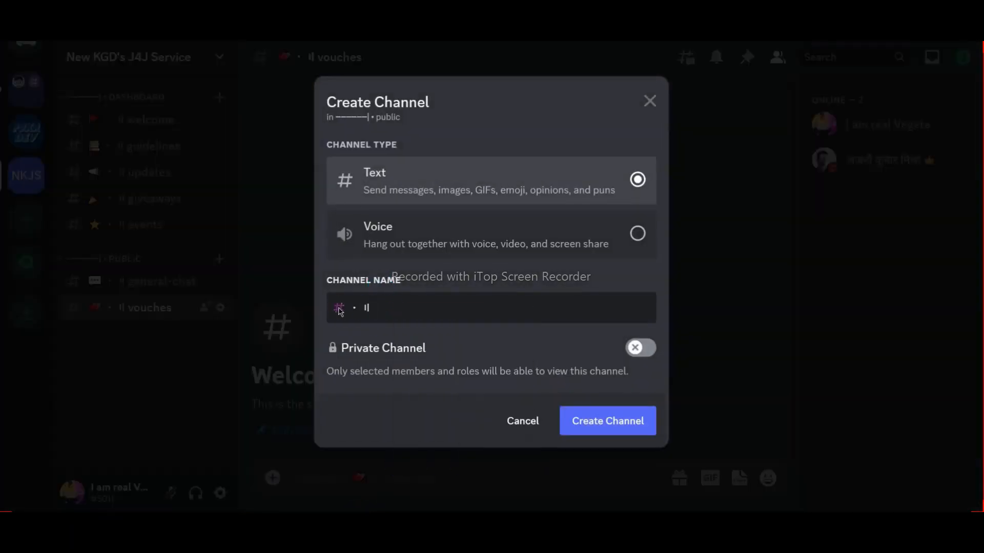
right_click(347, 307)
click(372, 316)
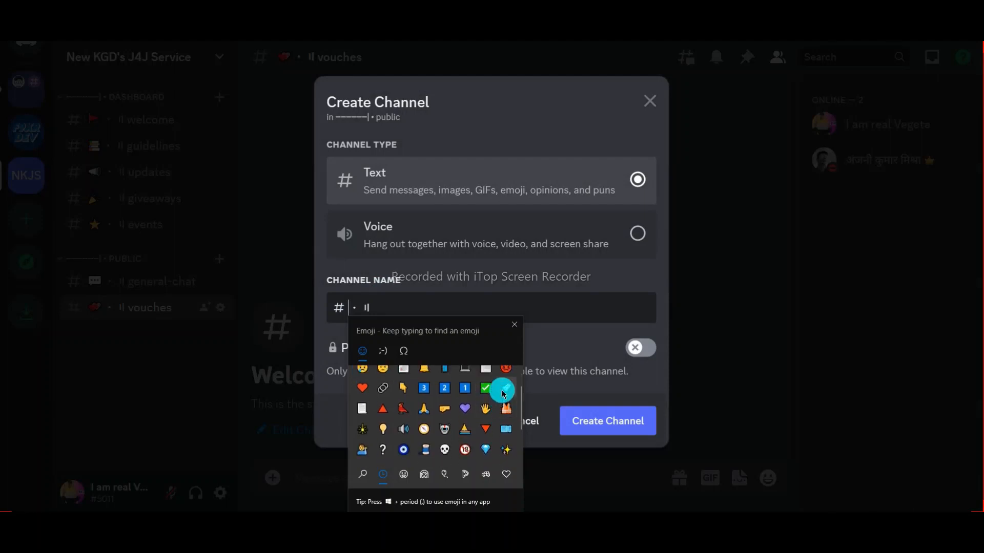
scroll(445, 414, up, 1)
scroll(446, 424, down, 3)
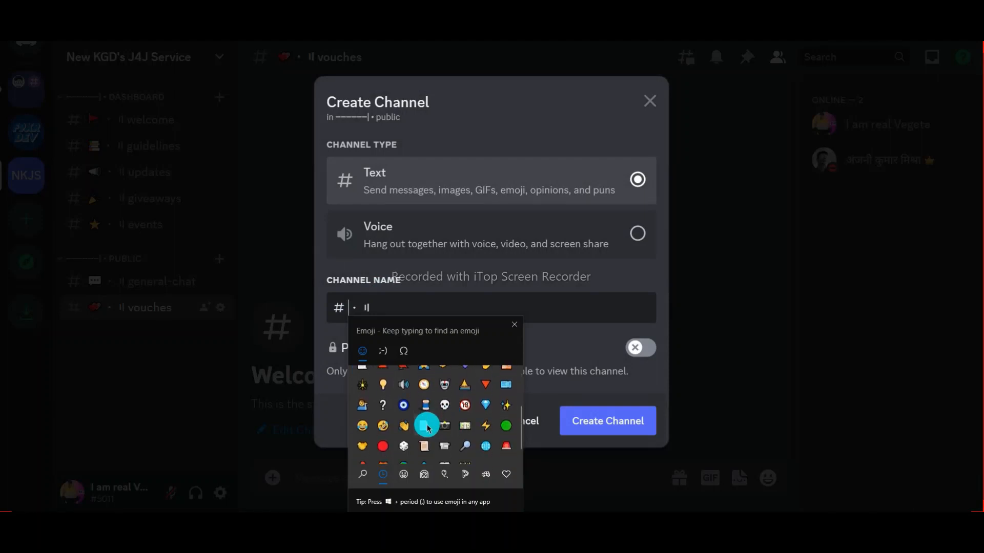
scroll(429, 424, up, 2)
click(509, 375)
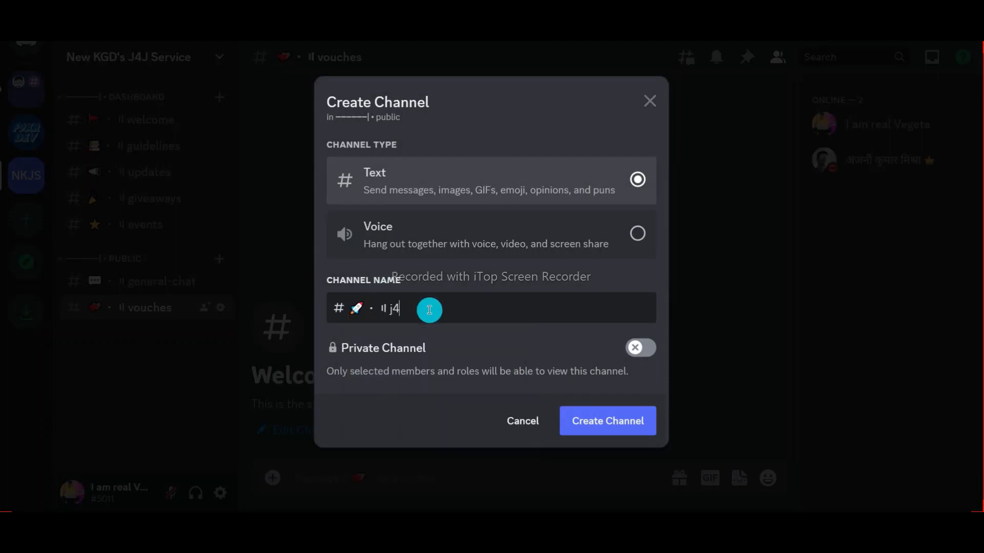
key(Return)
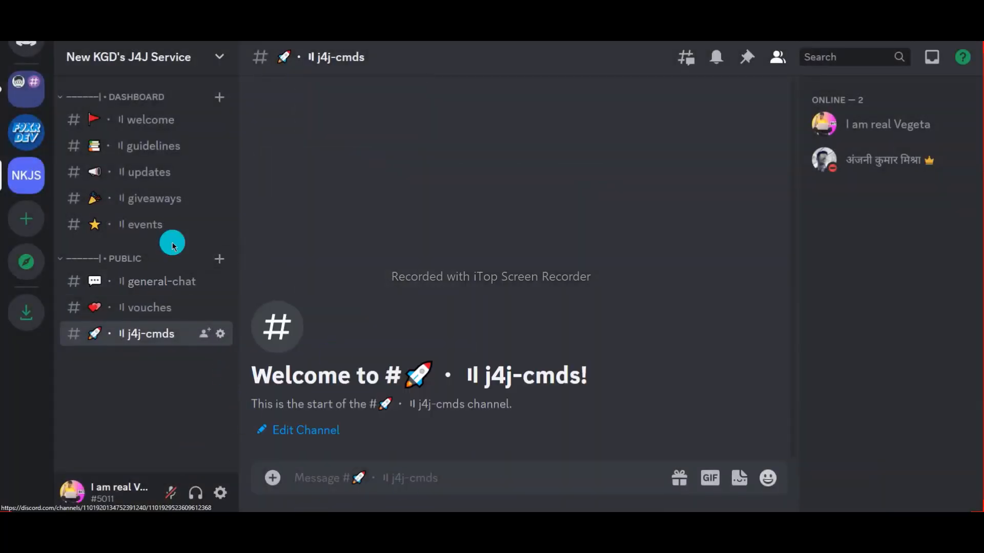
- Create a text channel named "💻・〢about-bot" in the DASHBOARD category and place it directly below guidelines
click(220, 98)
key(super+period)
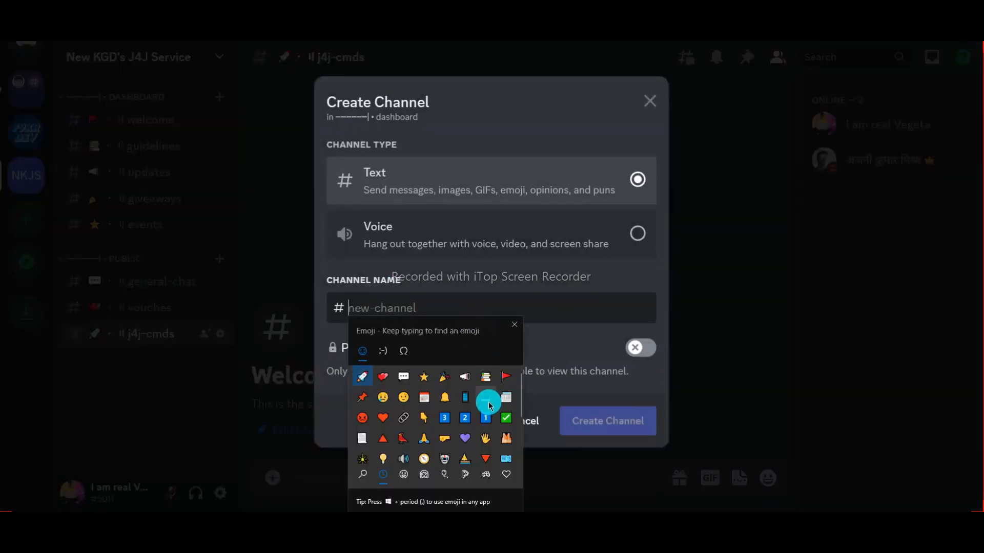
click(484, 398)
click(428, 306)
key(ctrl+v)
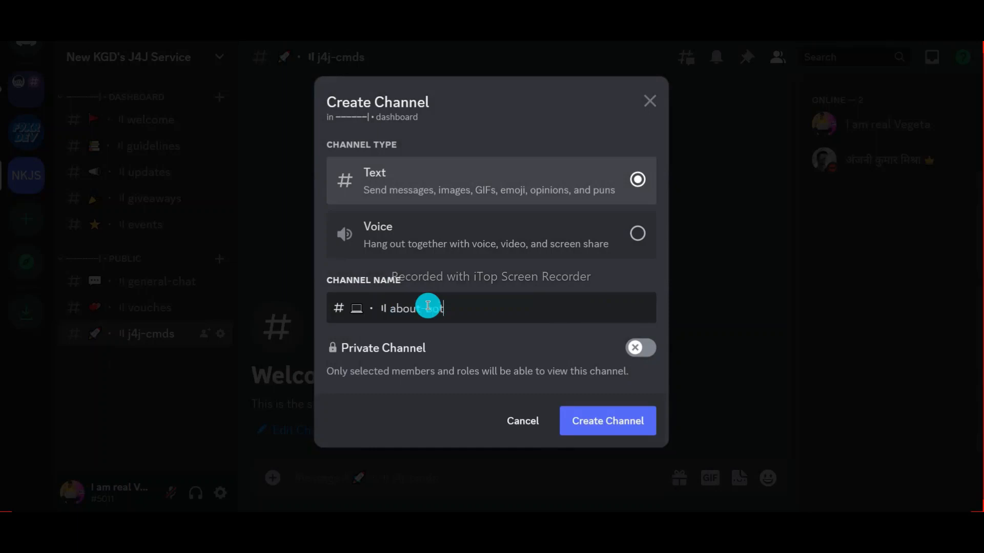
text(about-bot)
key(Return)
drag(160, 253, 154, 185)
- Create a text channel in the DASHBOARD category named "・〢proofs" with a newspaper emoji in front
click(219, 98)
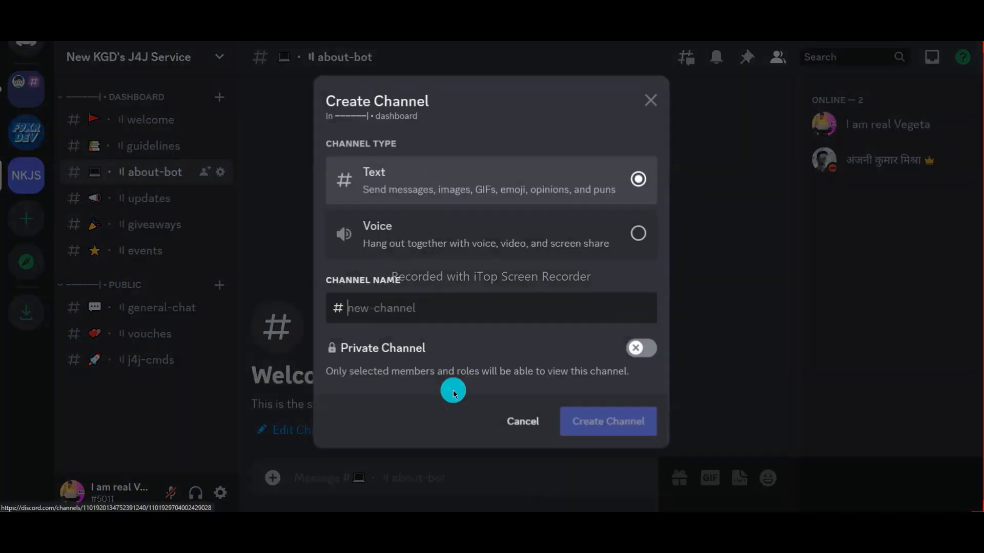
key(super+period)
click(498, 397)
click(417, 306)
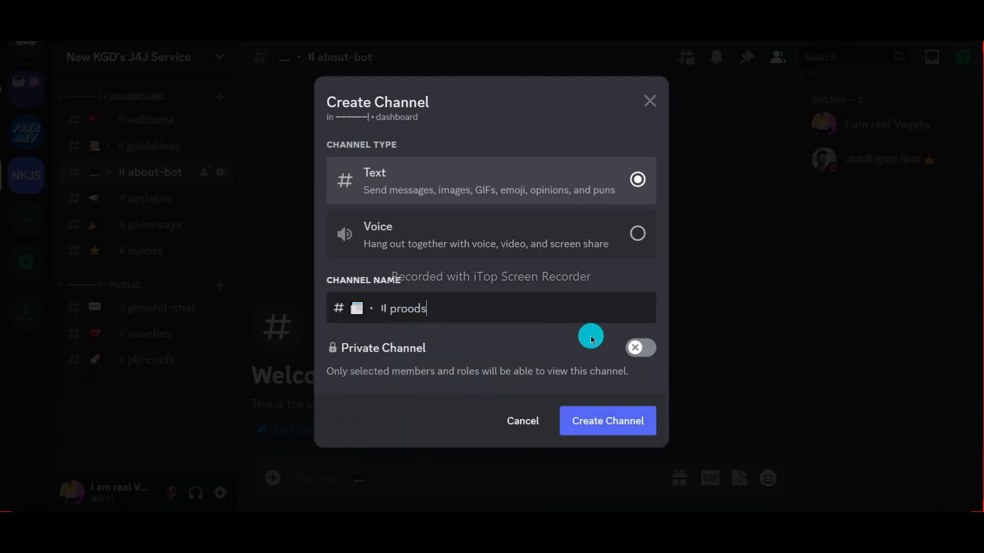
key(Return)
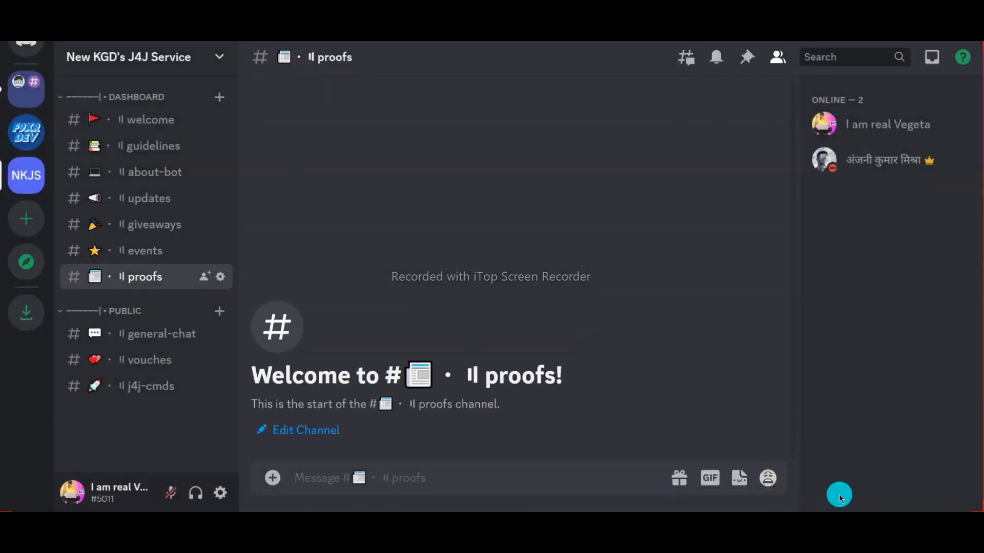
- Copy the public category's name and create a new category in the same style named "──────| • games"
right_click(150, 426)
right_click(134, 311)
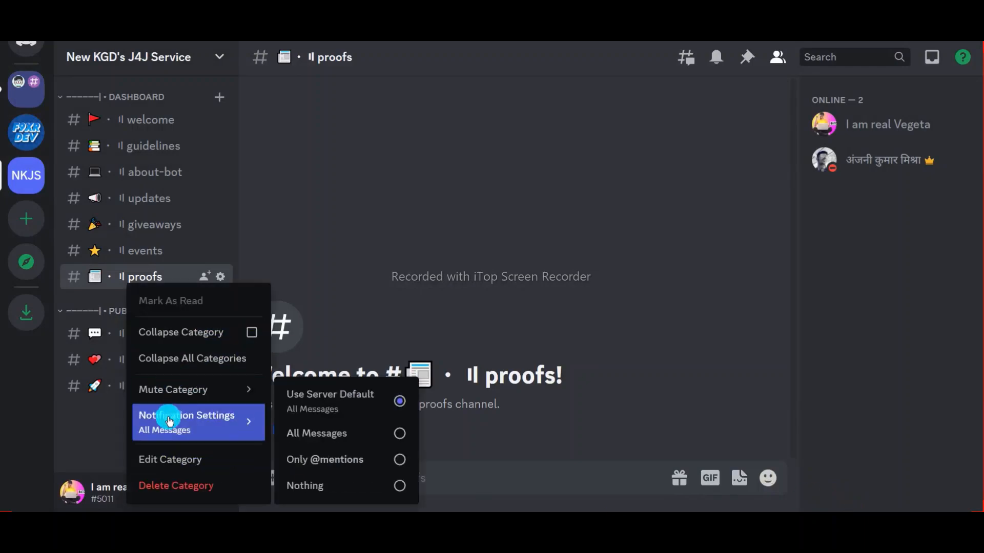
click(165, 459)
key(ctrl+a)
key(ctrl+c)
key(Escape)
right_click(138, 451)
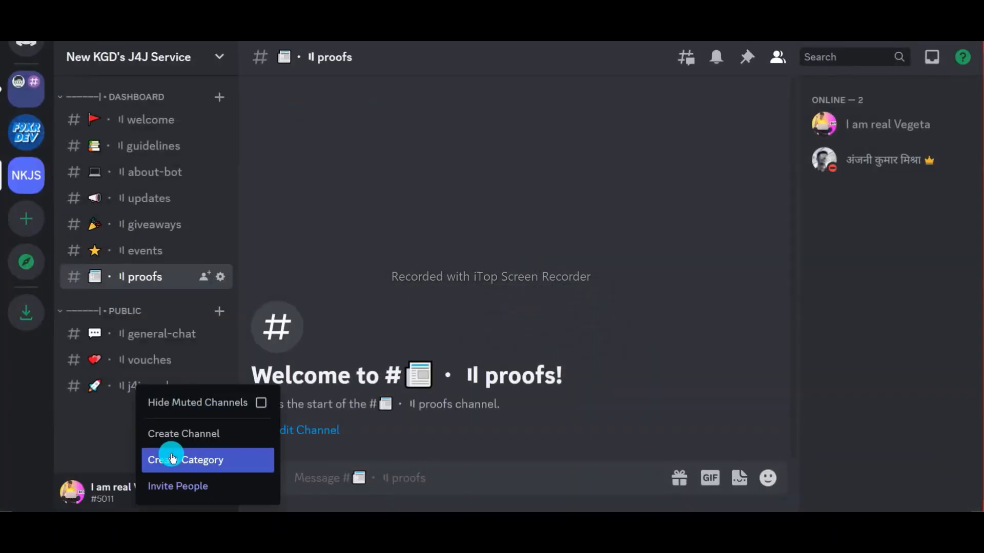
click(172, 459)
key(ctrl+v)
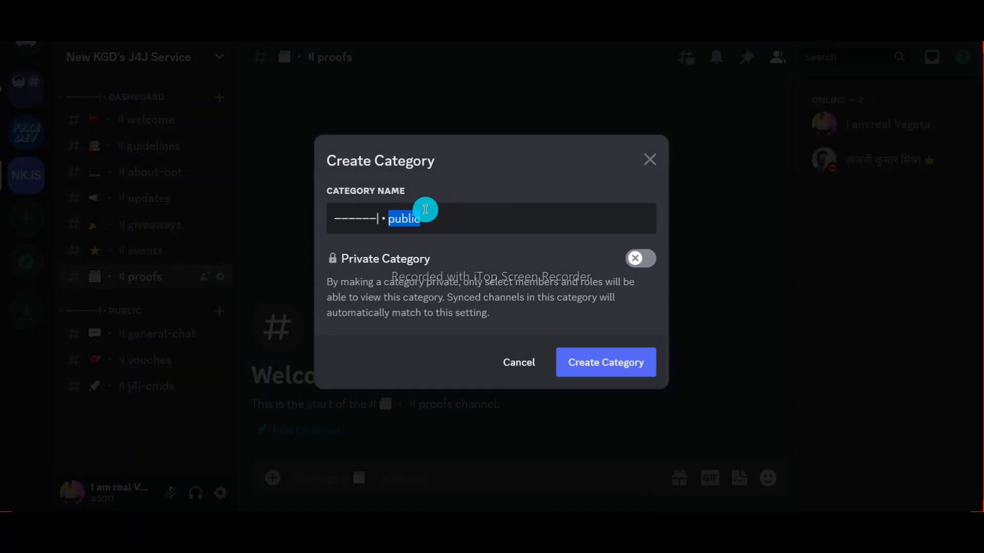
key(Return)
- Create another category in the same style named "──────| • j4j bot"
right_click(163, 450)
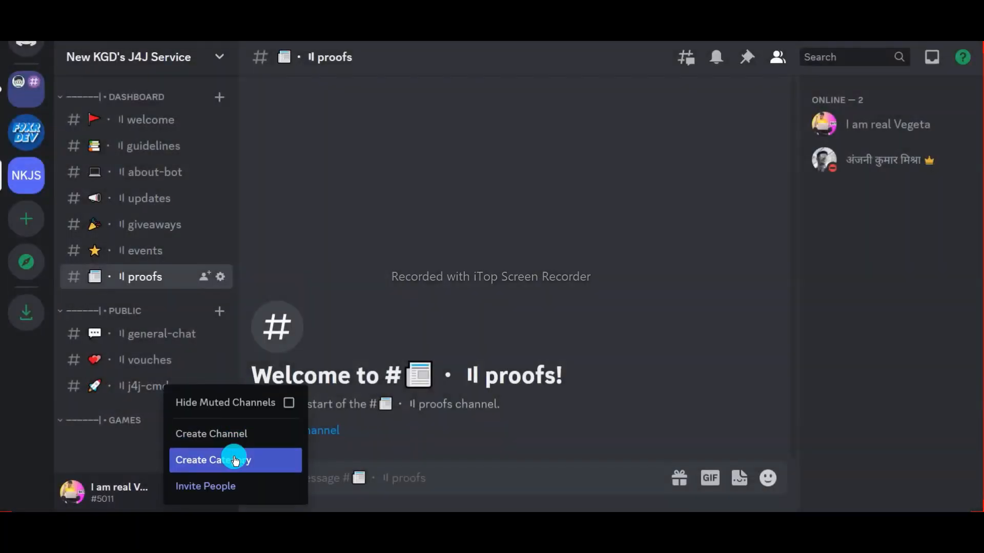
click(241, 459)
key(ctrl+v)
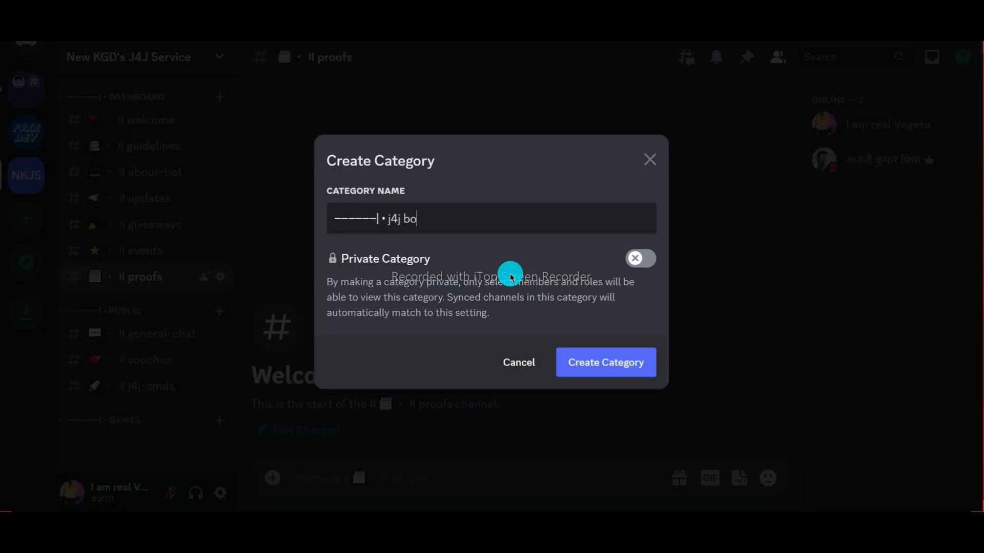
key(Return)
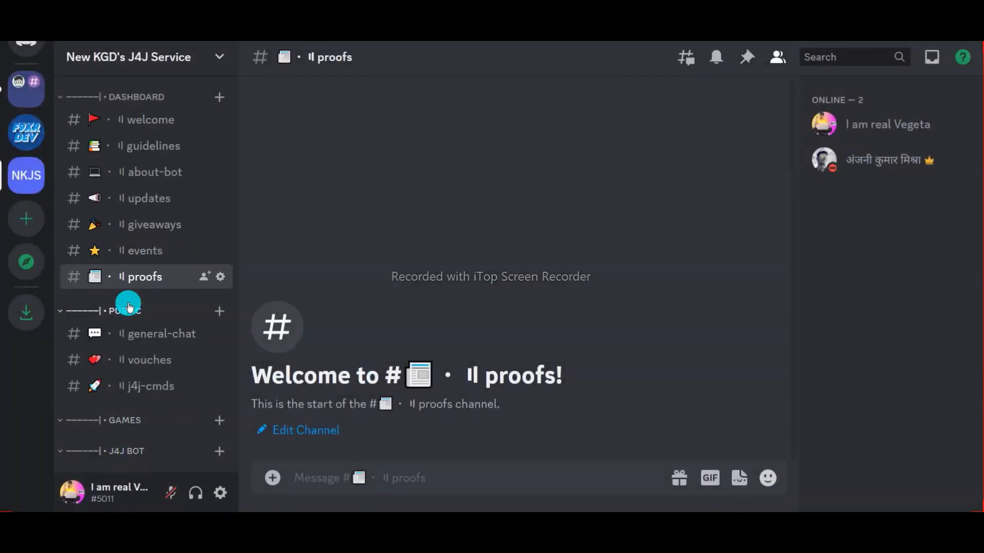
- Move the J4J BOT category directly above PUBLIC and place the about-bot and j4j-cmds channels in it
drag(136, 175, 132, 310)
drag(153, 419, 158, 317)
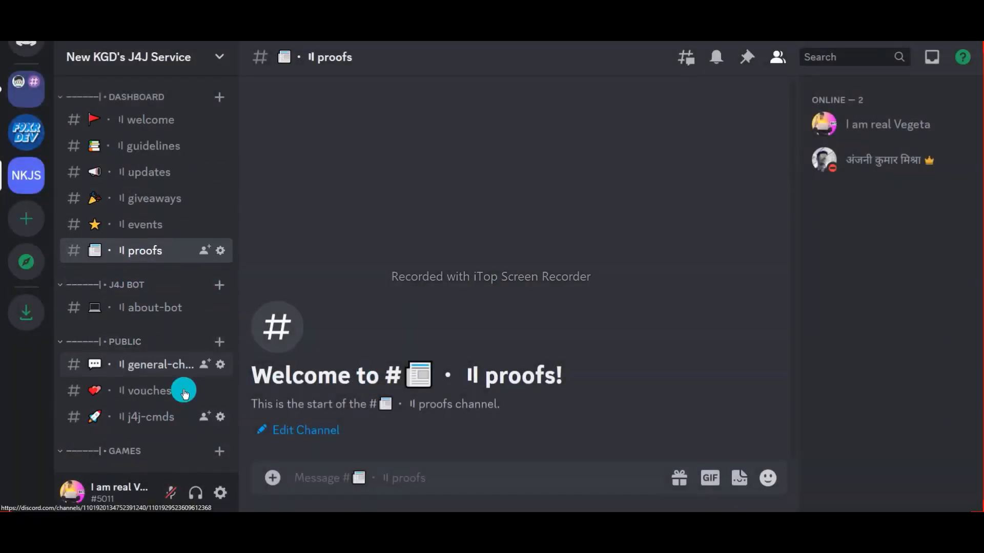
- Copy the "・〢" separator symbols from the vouches channel's name without changing the channel
click(220, 416)
drag(347, 126, 325, 121)
right_click(325, 122)
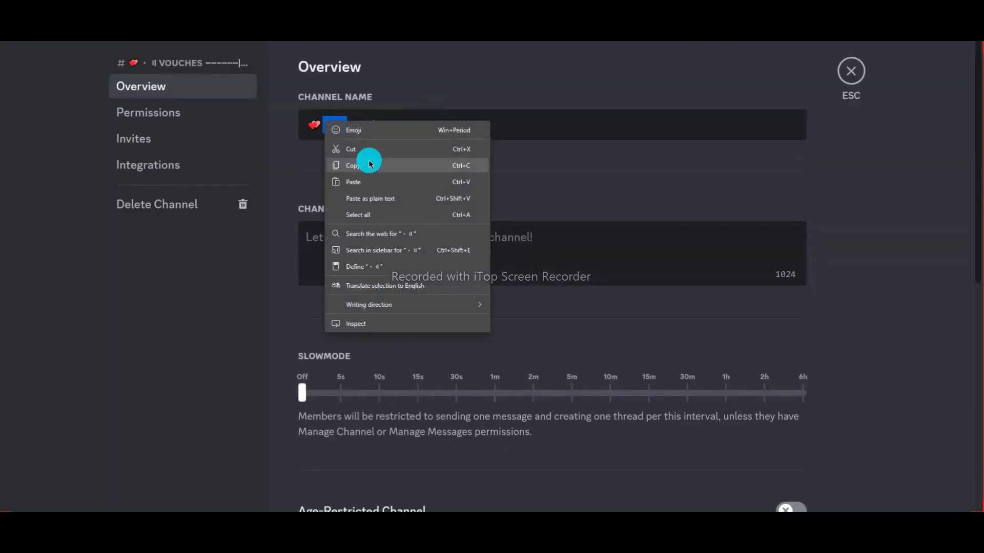
click(370, 166)
click(850, 73)
- Create a text channel in the PUBLIC category named "🤖・〢bot-cmds"
click(219, 368)
key(ctrl+v)
right_click(460, 307)
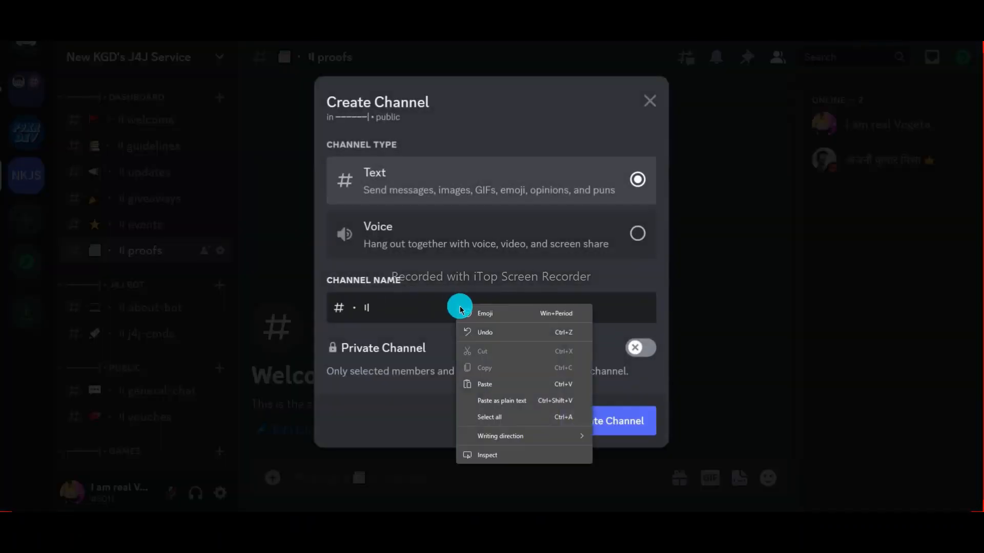
right_click(346, 316)
click(374, 325)
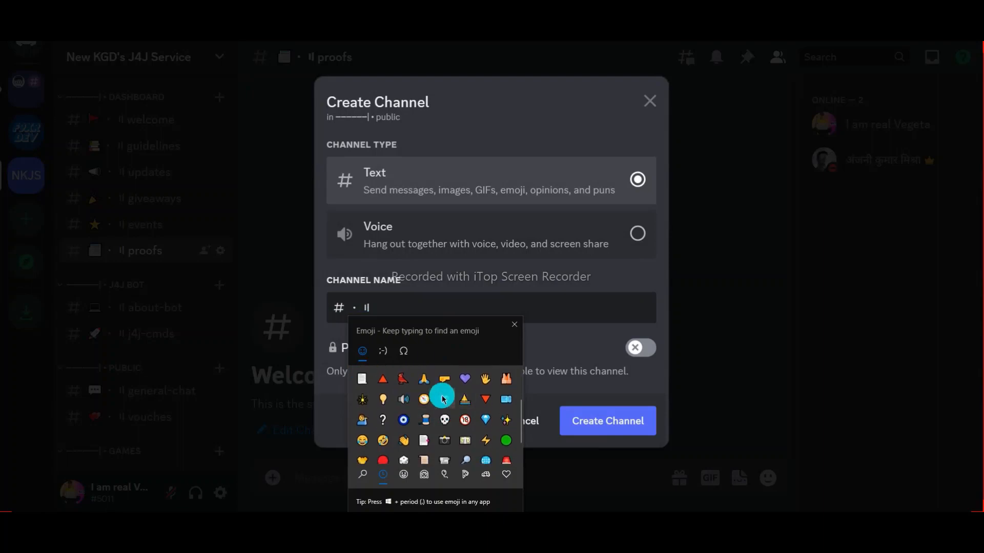
click(444, 384)
click(428, 306)
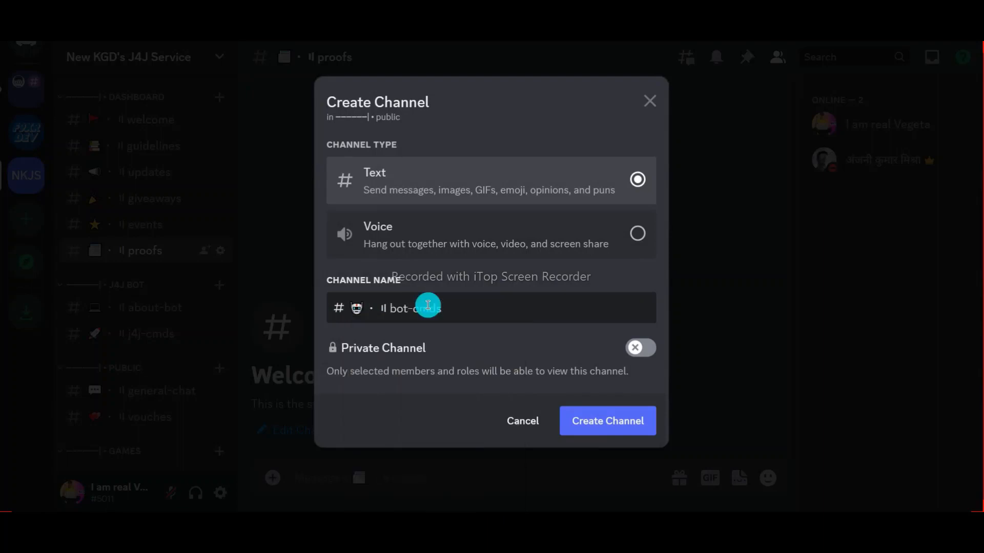
key(Return)
- Create a text channel in the GAMES category named "🎮・〢owo"
scroll(154, 391, down, 1)
click(219, 452)
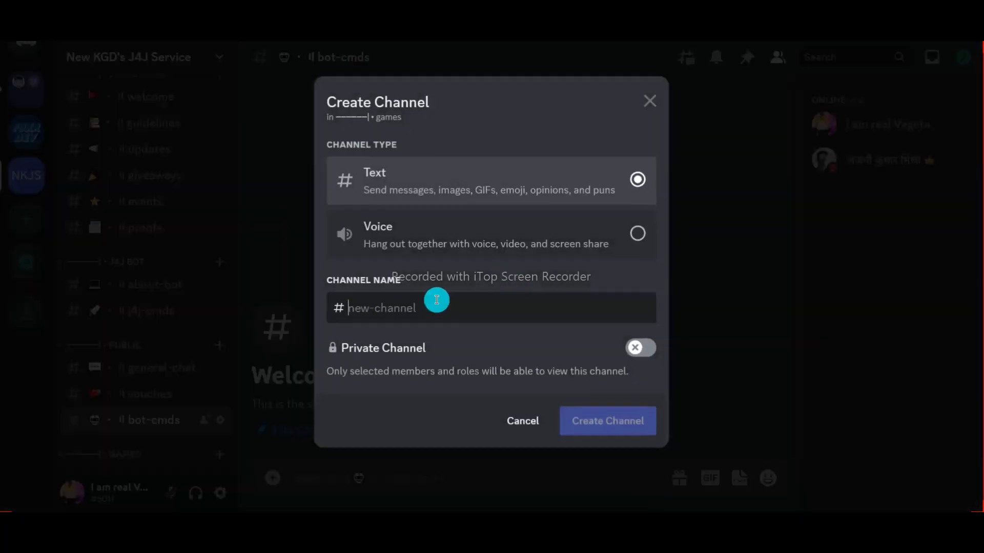
right_click(436, 300)
click(439, 324)
text(game)
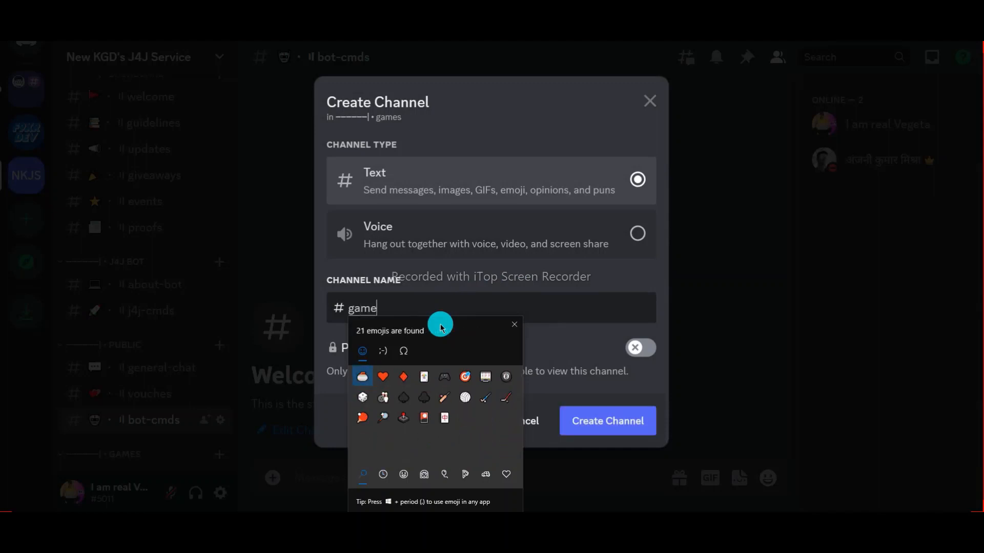
click(445, 378)
click(406, 306)
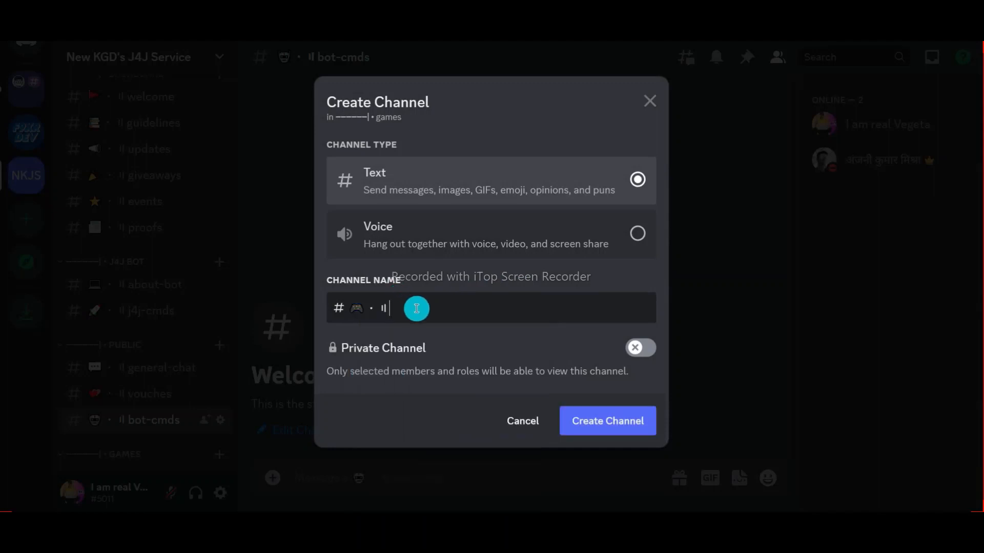
text(owo)
key(Return)
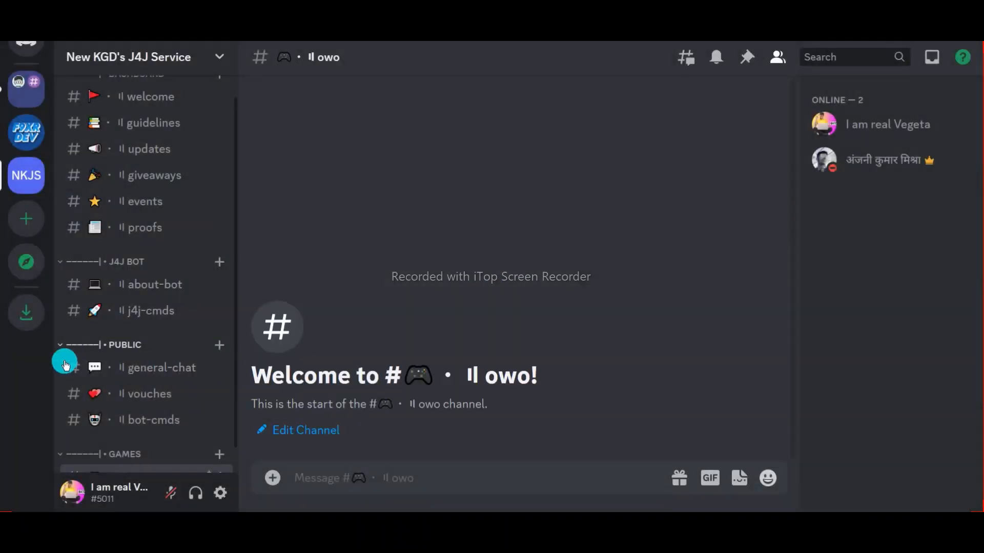
- Rename the owo channel as "🎮・〢owo-bot" and save the change
click(279, 431)
text(-bot)
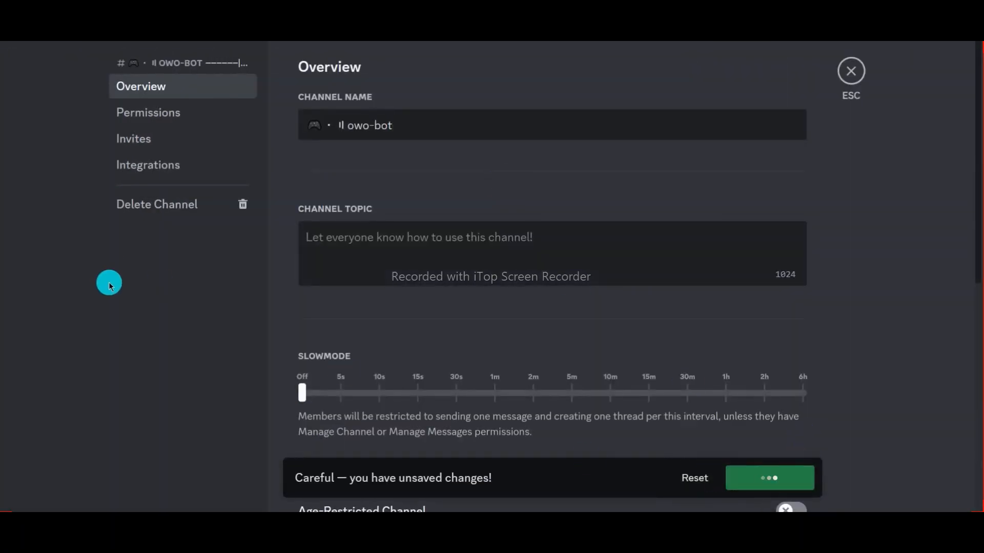
key(Escape)
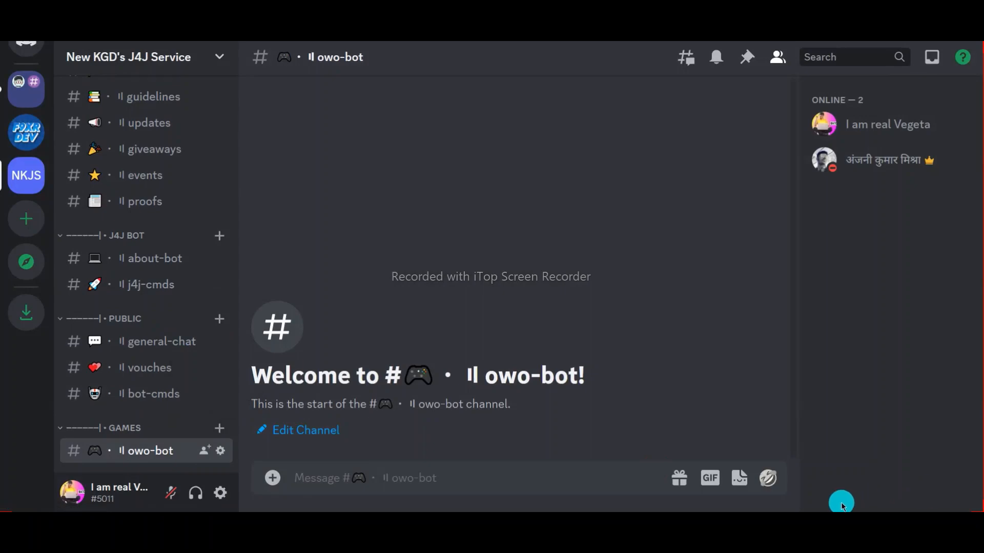
- Create another text channel in the GAMES category in the same style, named "🎮・〢poketwo-bot"
click(220, 428)
key(ctrl+v)
text(p)
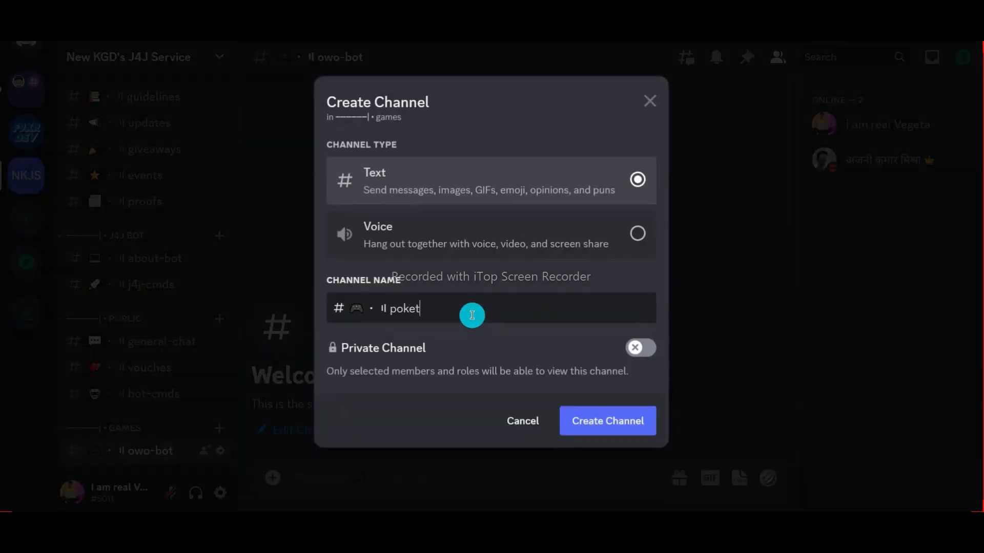
key(Return)
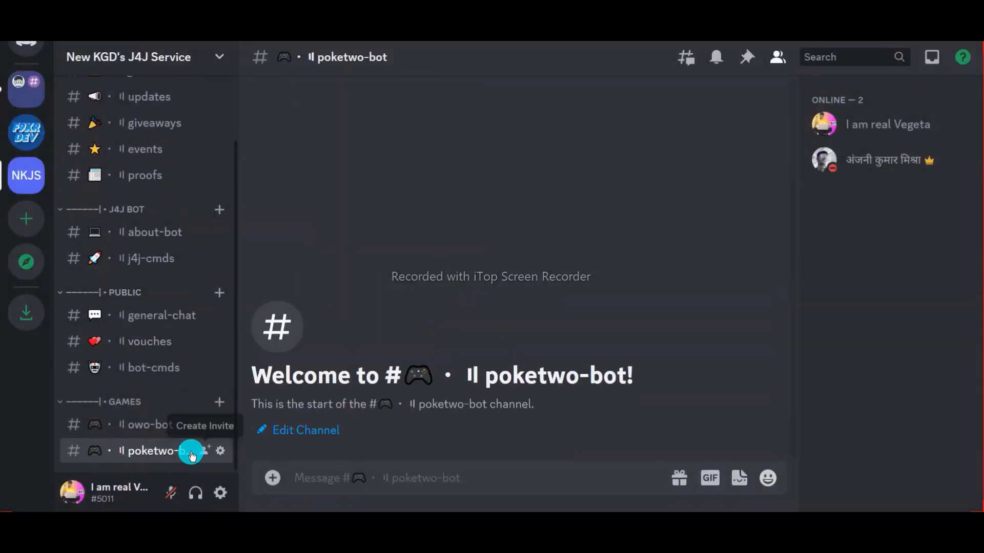
- Copy the J4J BOT category's name and create a new category in the same style named "──────| • staff zone"
right_click(109, 215)
click(151, 383)
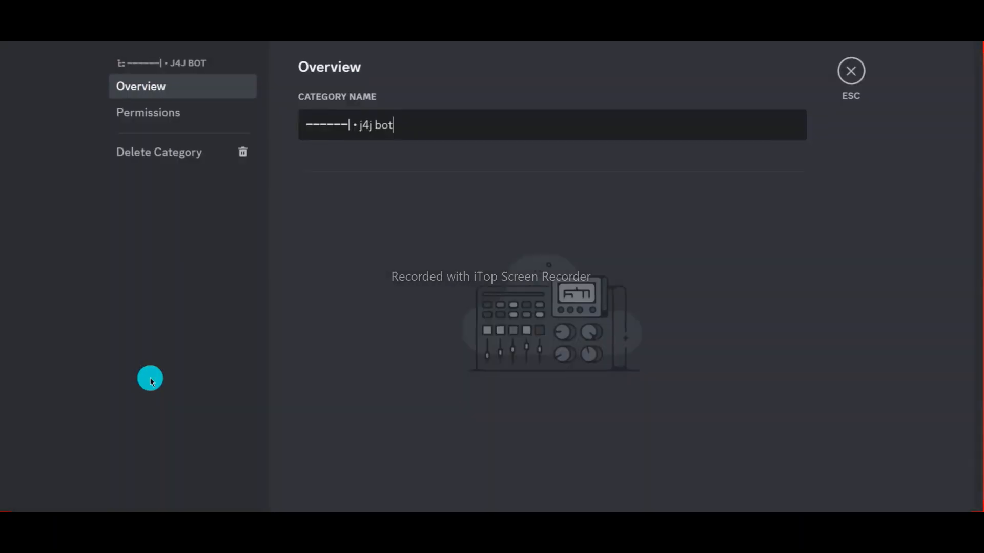
key(Escape)
click(154, 57)
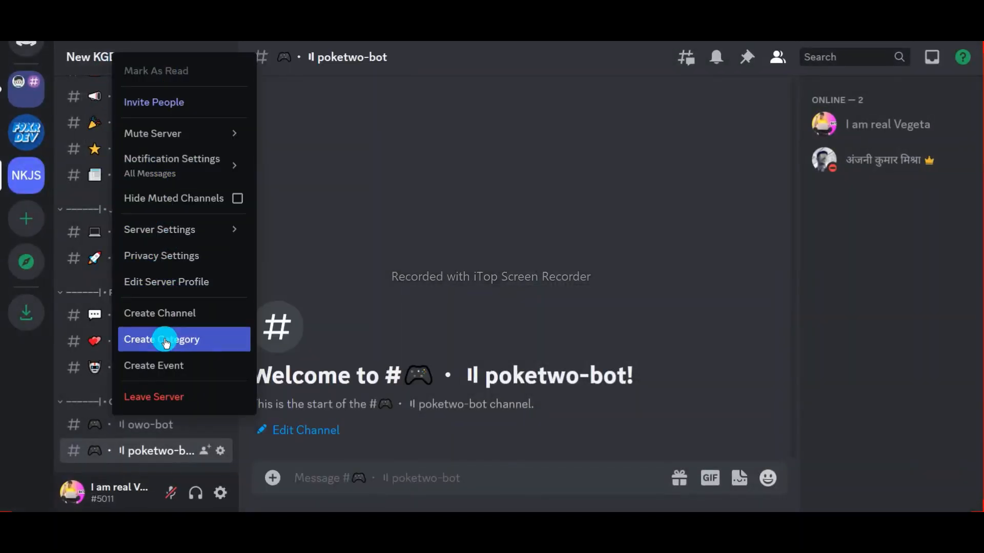
click(165, 339)
key(ctrl+v)
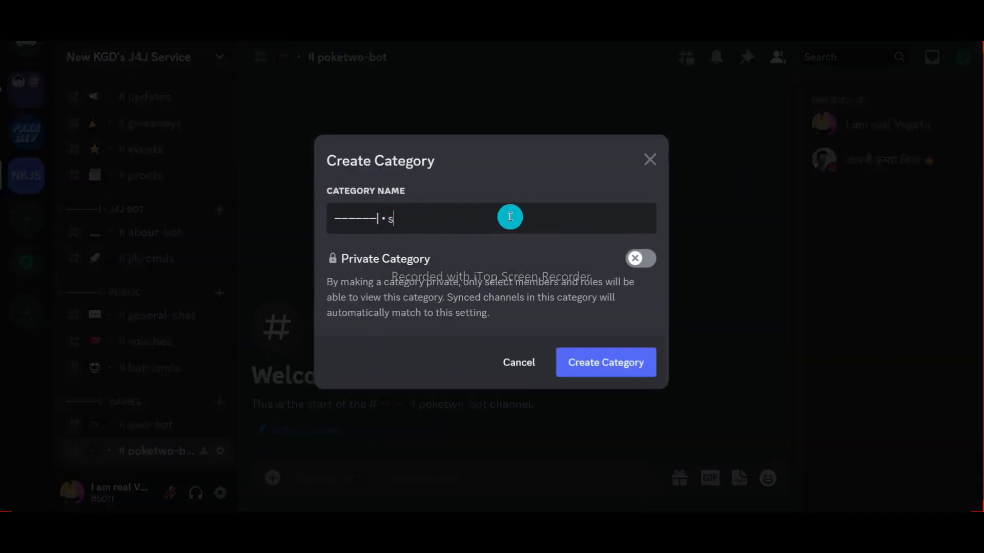
key(Return)
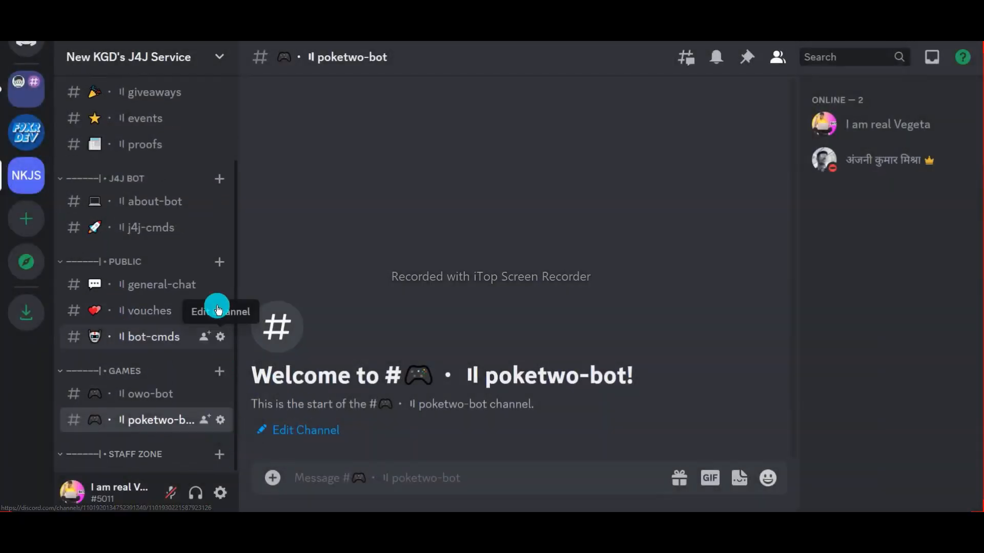
- Copy the general-chat channel's name and create a text channel in STAFF ZONE named "💬・〢staff-chat"
click(219, 283)
click(349, 125)
key(ctrl+a)
key(ctrl+c)
key(Escape)
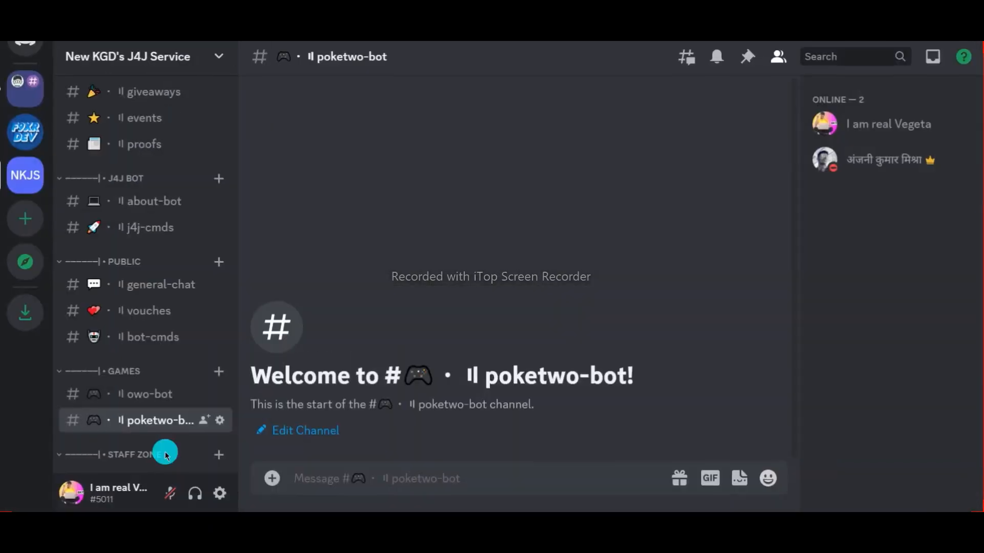
click(220, 455)
key(ctrl+v)
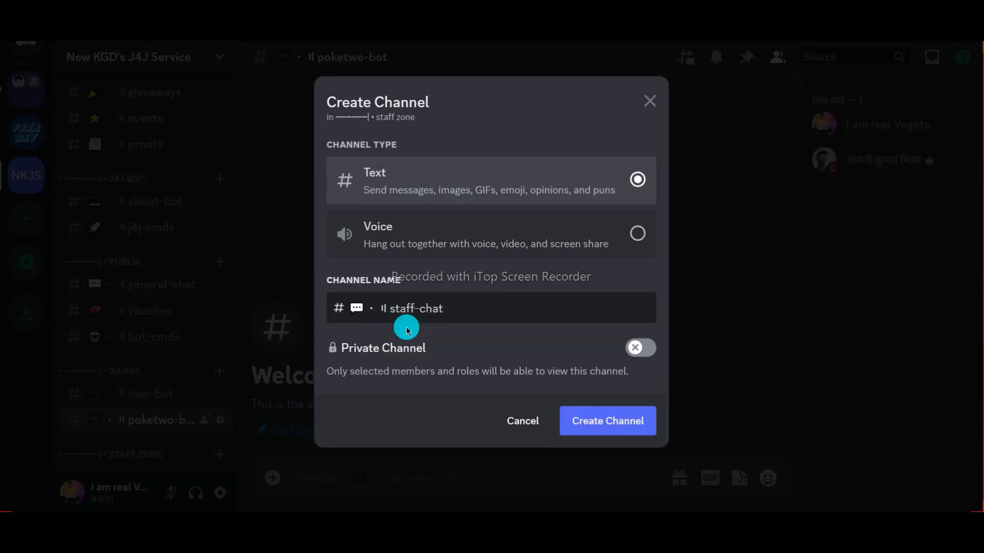
key(Return)
- Copy the bot-cmds channel's name and create a text channel in STAFF ZONE named "🤖・〢staff-cmds"
click(222, 337)
key(ctrl+a)
key(ctrl+c)
key(Escape)
scroll(150, 418, down, 1)
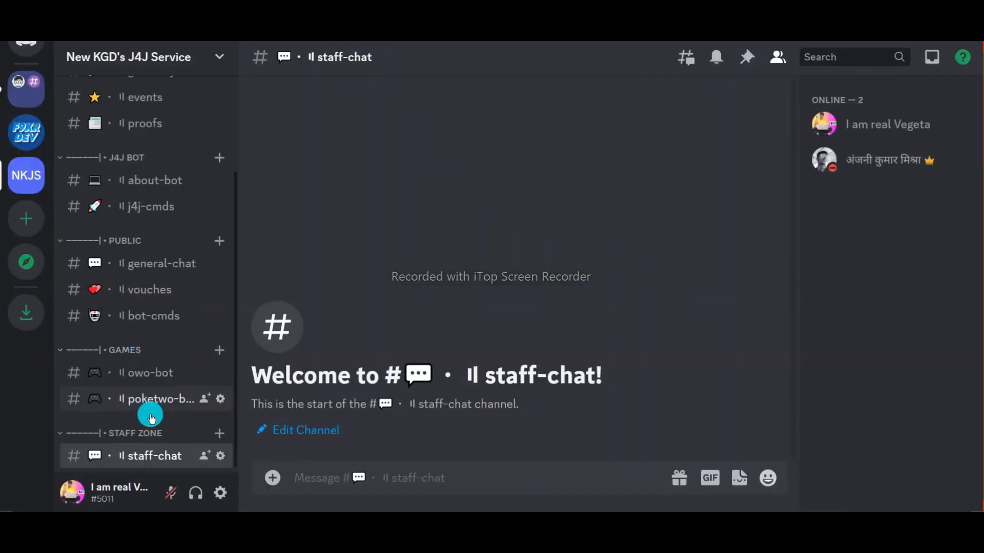
click(219, 433)
key(ctrl+v)
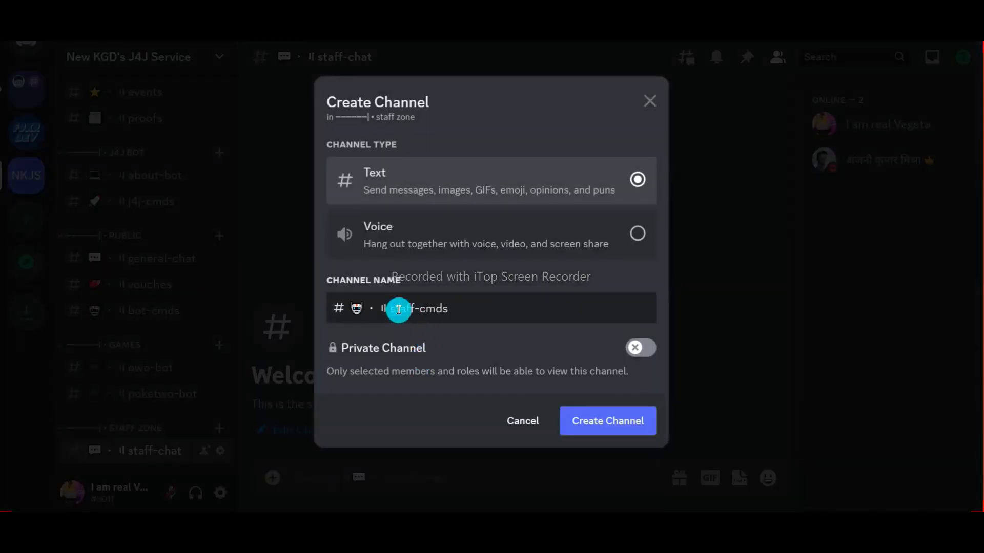
key(Return)
- Create a voice channel in STAFF ZONE named "・〢Staff VC" with a safety vest emoji in front
click(219, 403)
click(461, 235)
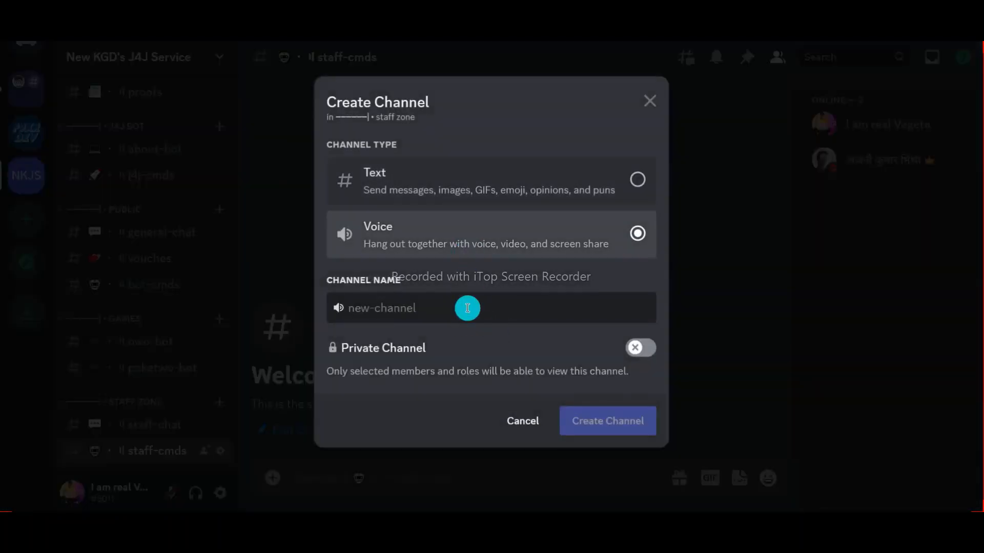
click(467, 308)
key(ctrl+v)
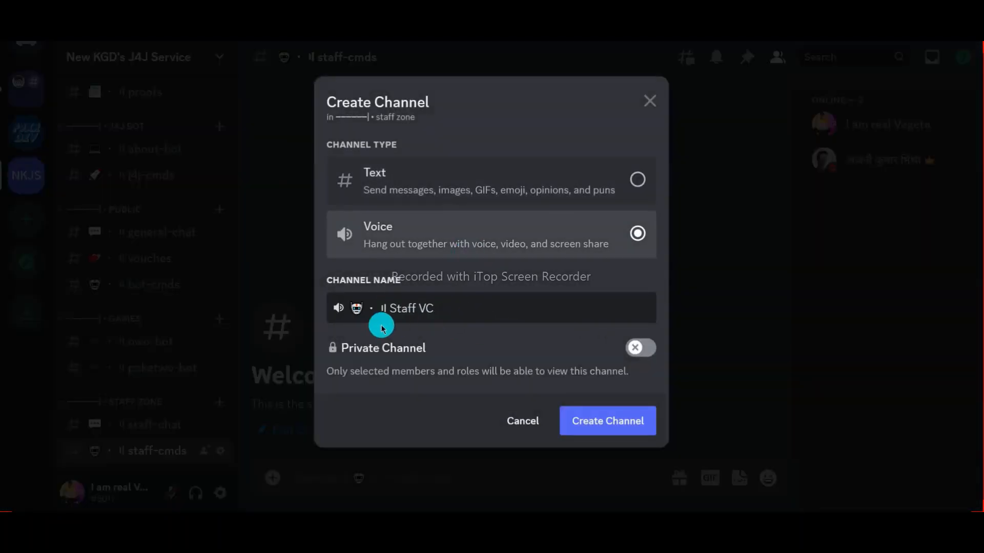
right_click(352, 301)
click(374, 309)
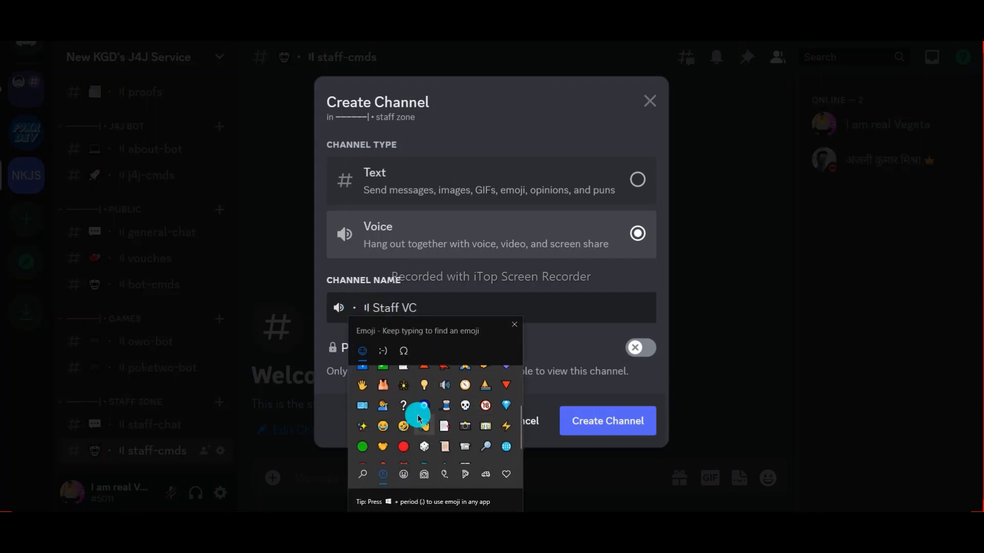
click(605, 429)
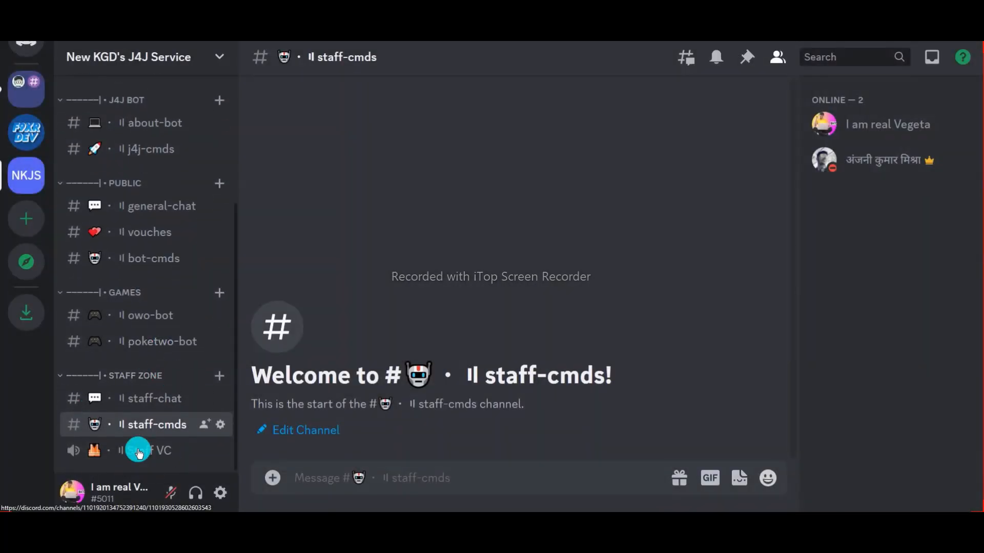
scroll(164, 307, up, 5)
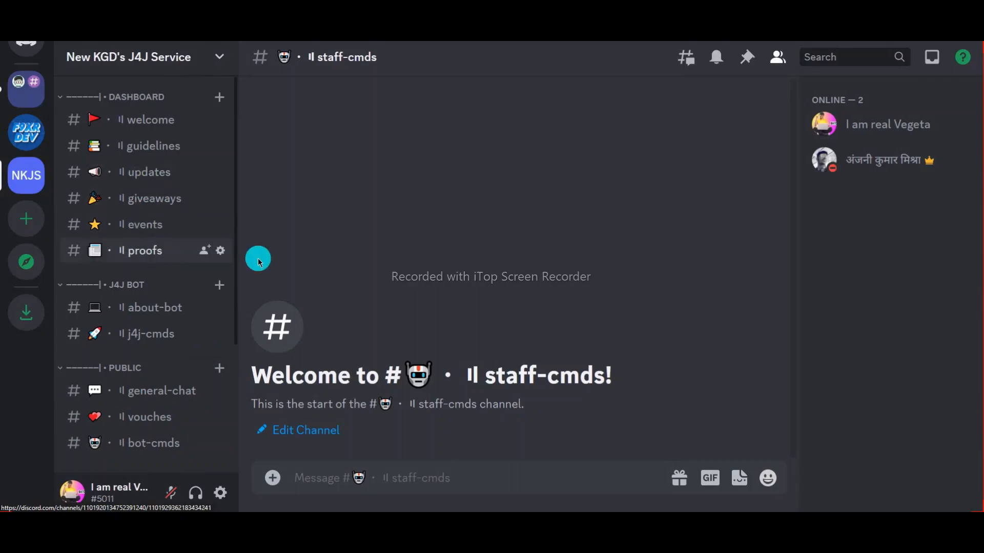
click(220, 171)
key(Escape)
click(152, 56)
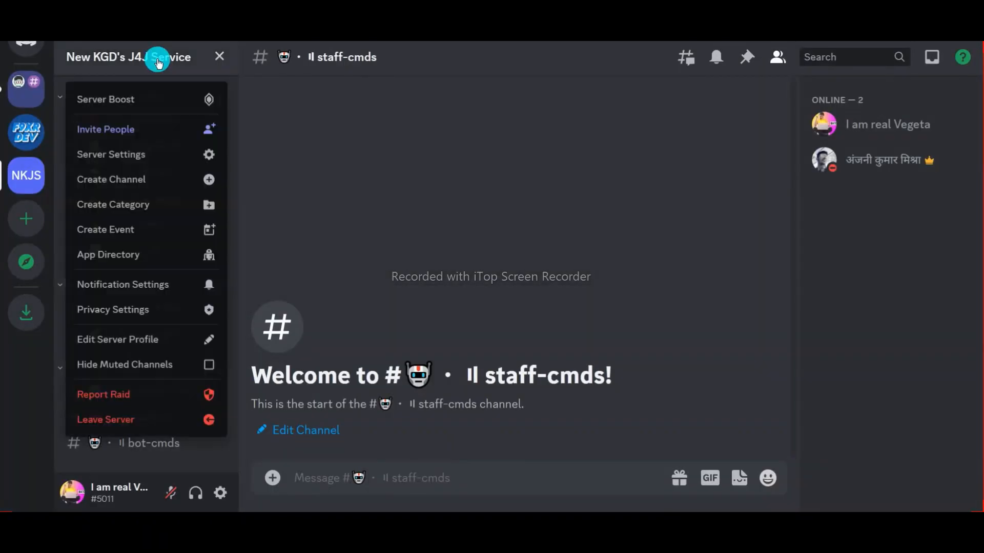
click(196, 171)
key(Escape)
scroll(171, 321, down, 3)
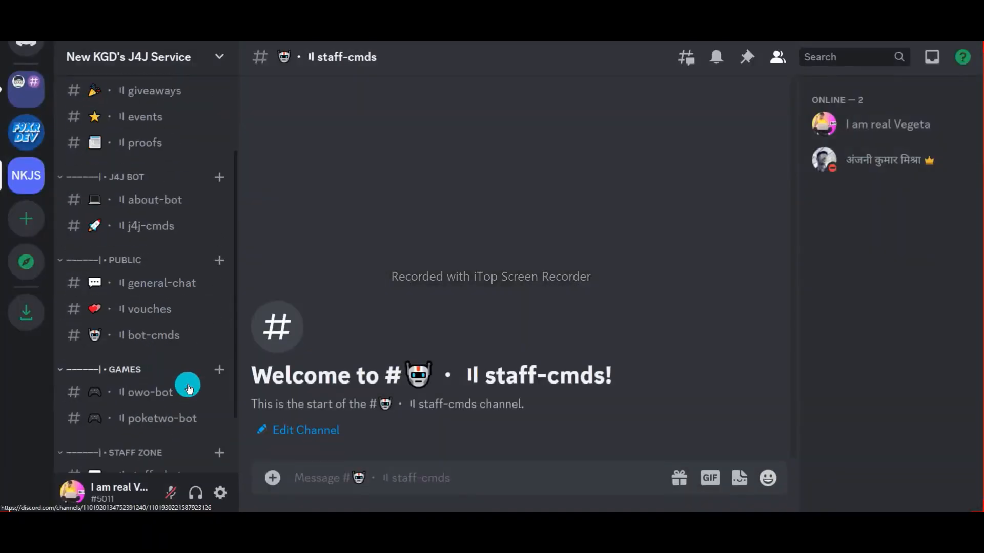
scroll(189, 387, up, 3)
- Create a text channel outside all categories named "👑・〢owner-zone"
right_click(134, 56)
click(164, 312)
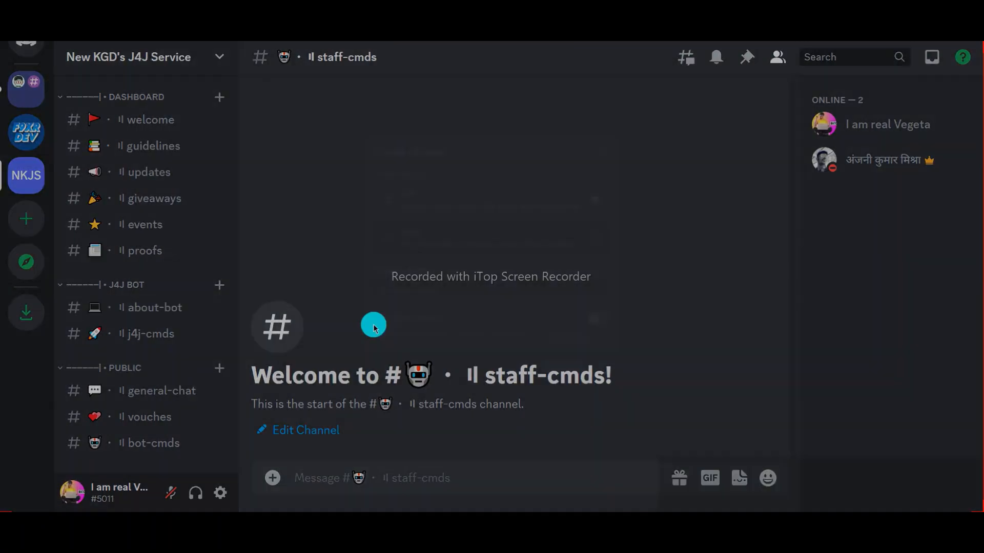
right_click(430, 309)
click(463, 319)
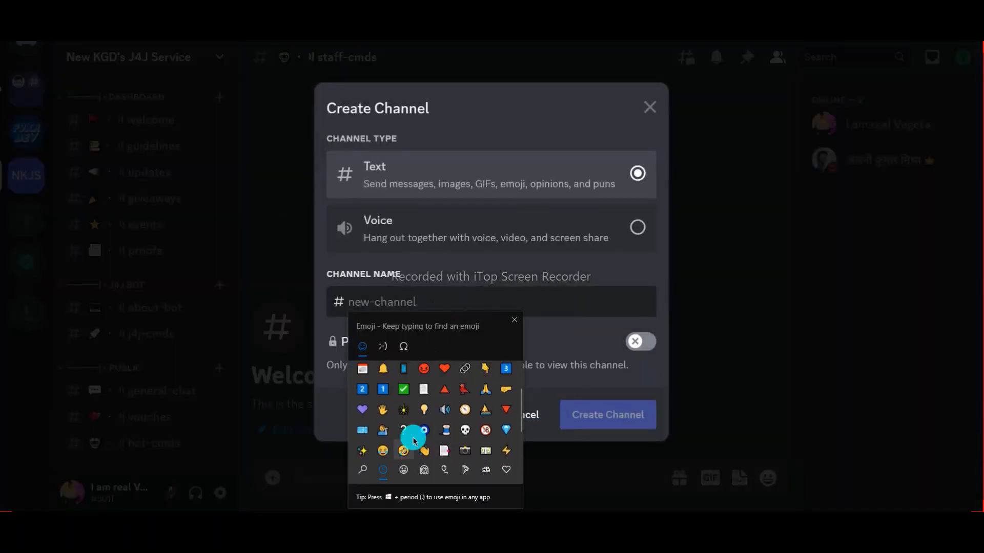
text(cr)
text(o)
click(415, 438)
click(404, 297)
key(ctrl+v)
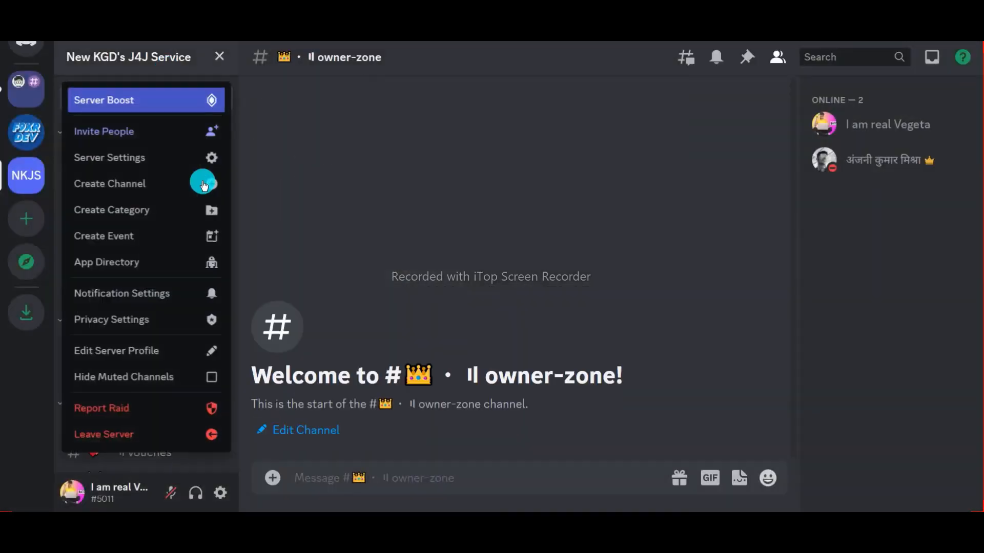
- Start the server's Community setup and pass the safety checks with verified email required and media scanning from all members enabled
click(92, 157)
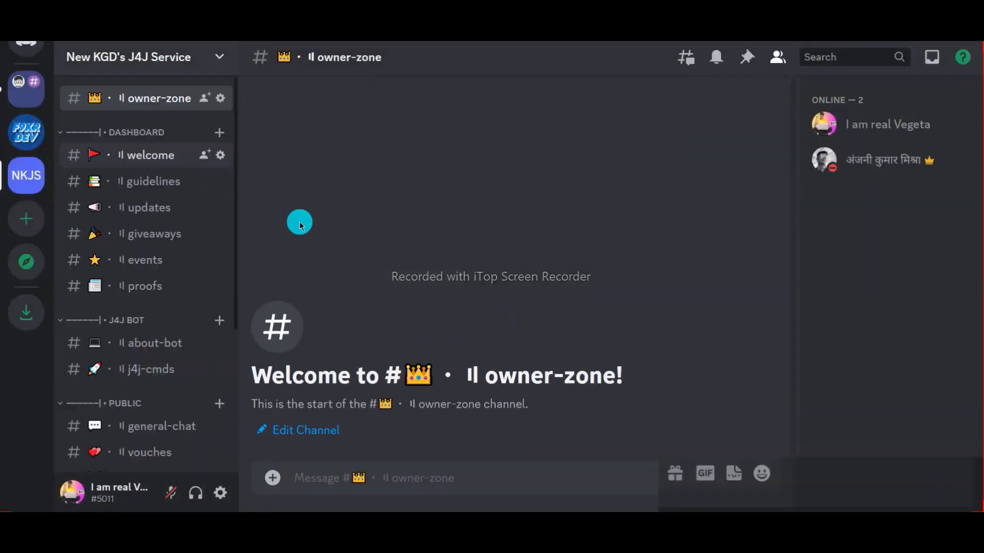
scroll(179, 365, down, 5)
click(167, 327)
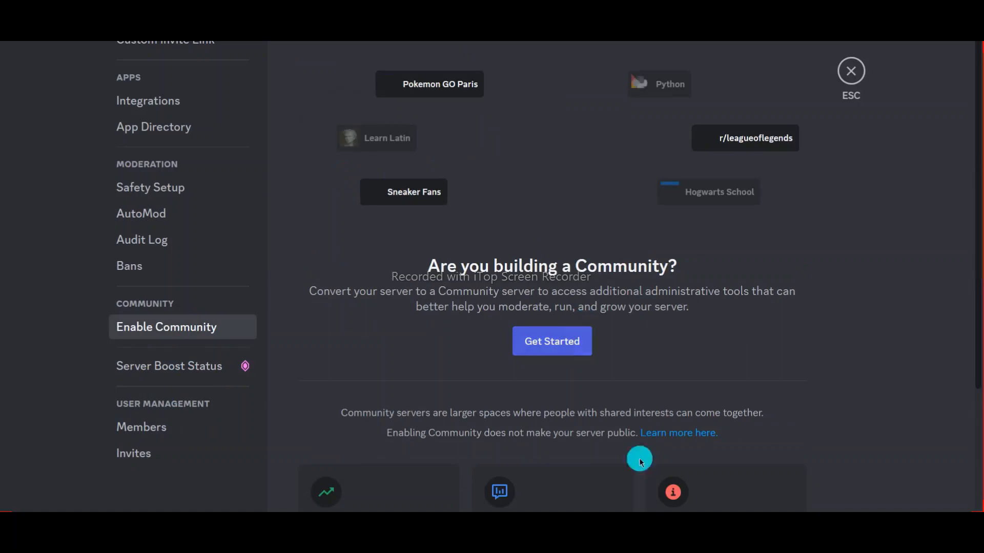
click(552, 341)
click(529, 315)
scroll(604, 390, down, 1)
click(617, 407)
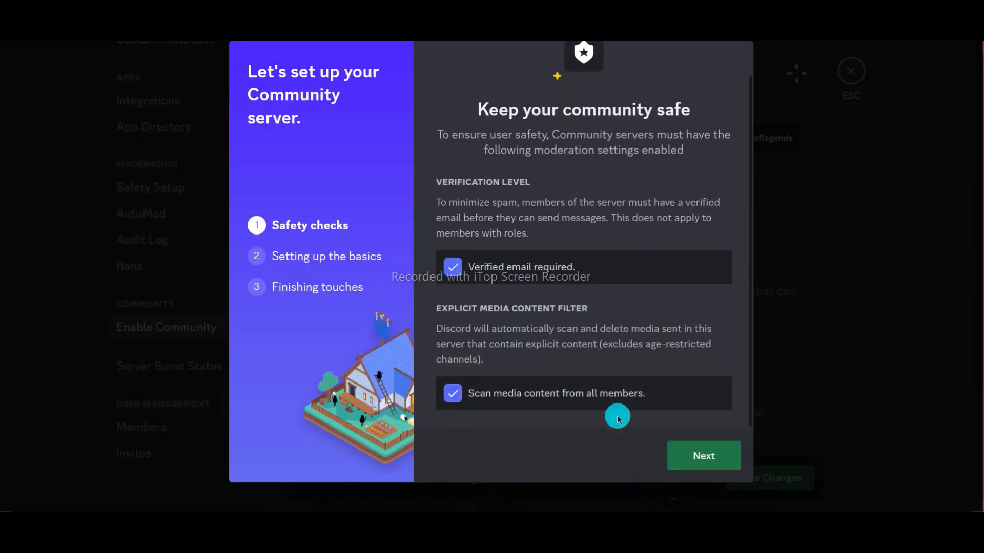
click(703, 456)
- Choose the guidelines channel as the rules channel, keep "Create one for me" for community updates, and finish the Community setup
click(538, 266)
scroll(487, 334, down, 1)
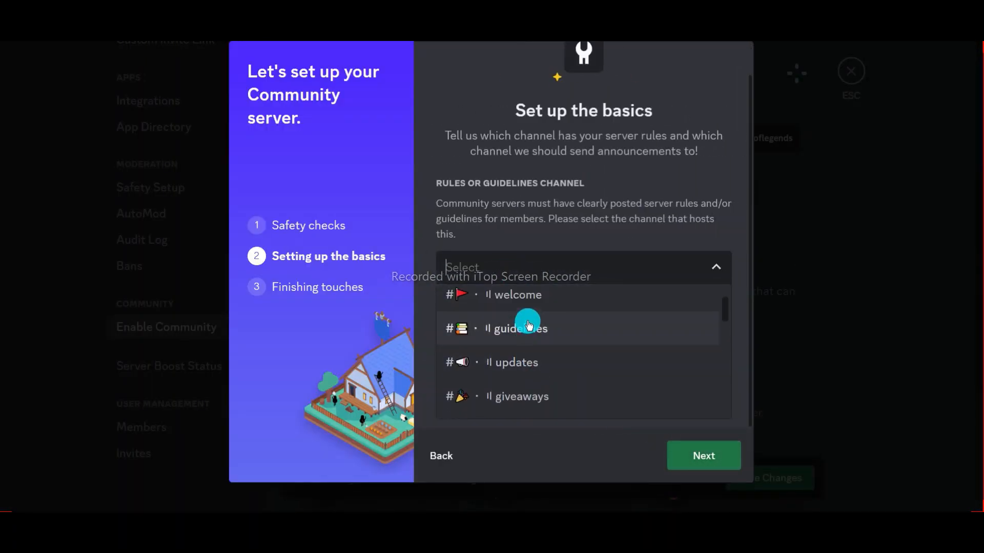
scroll(526, 330, up, 1)
click(582, 351)
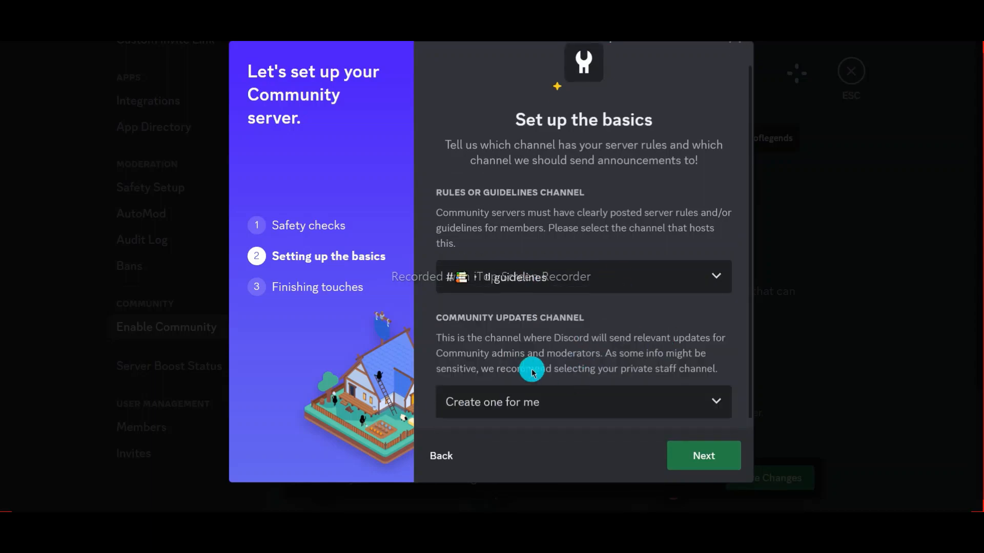
click(538, 392)
text(ow)
scroll(538, 367, up, 1)
click(704, 461)
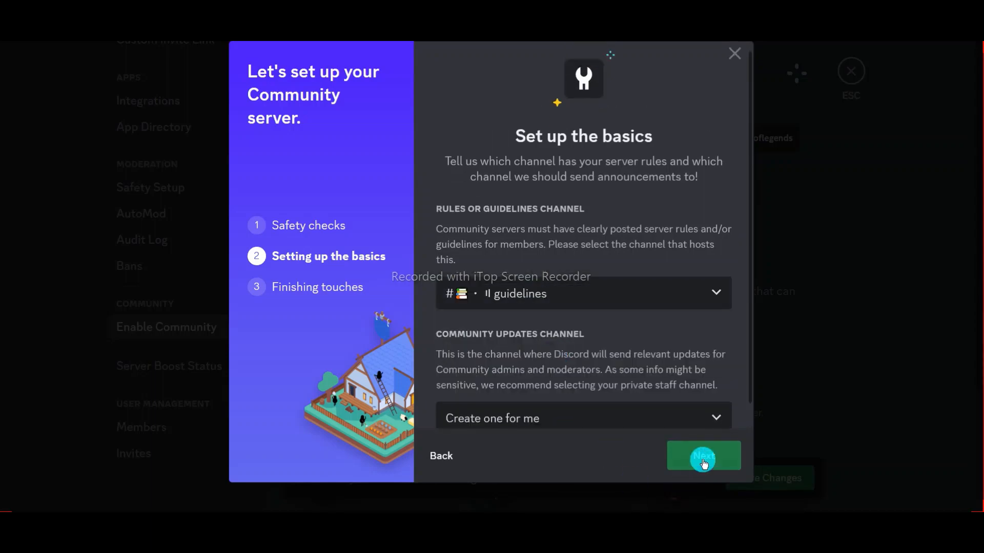
scroll(569, 307, down, 3)
click(733, 460)
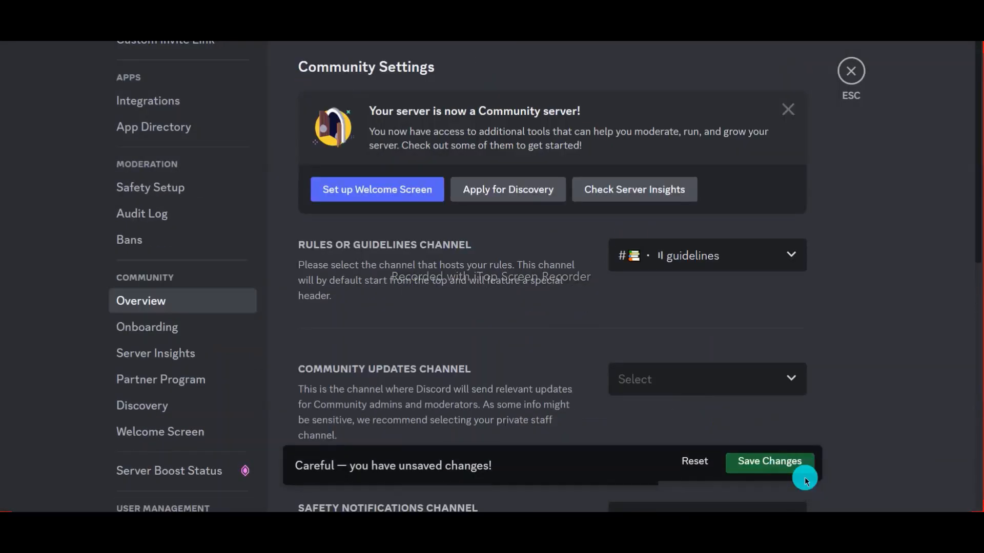
- Set the community updates channel to #moderator-only and the safety notifications channel to a staff channel, and save the changes
click(799, 472)
scroll(673, 329, down, 3)
click(676, 229)
click(677, 292)
scroll(784, 309, down, 3)
click(681, 217)
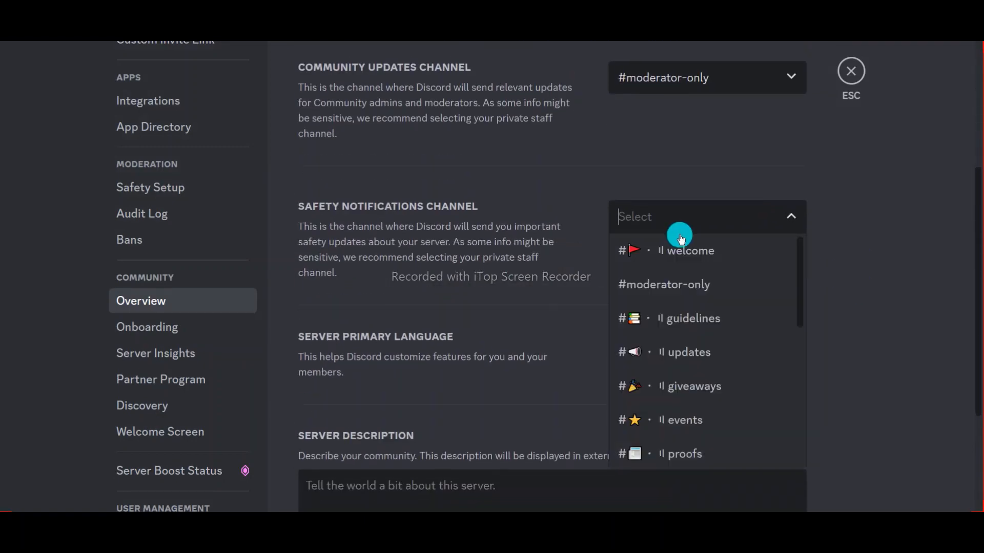
text(staf)
click(692, 257)
scroll(717, 410, down, 3)
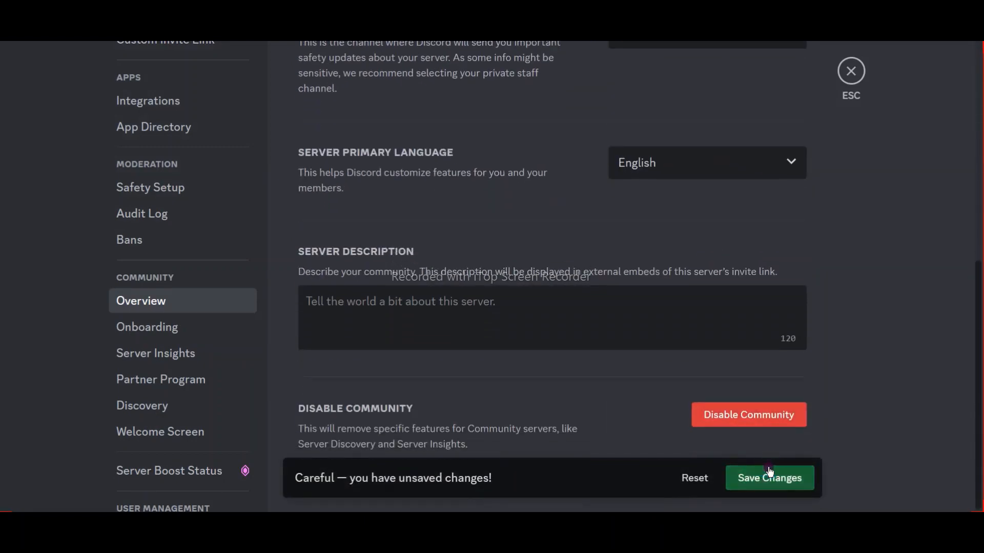
scroll(187, 205, up, 4)
click(850, 77)
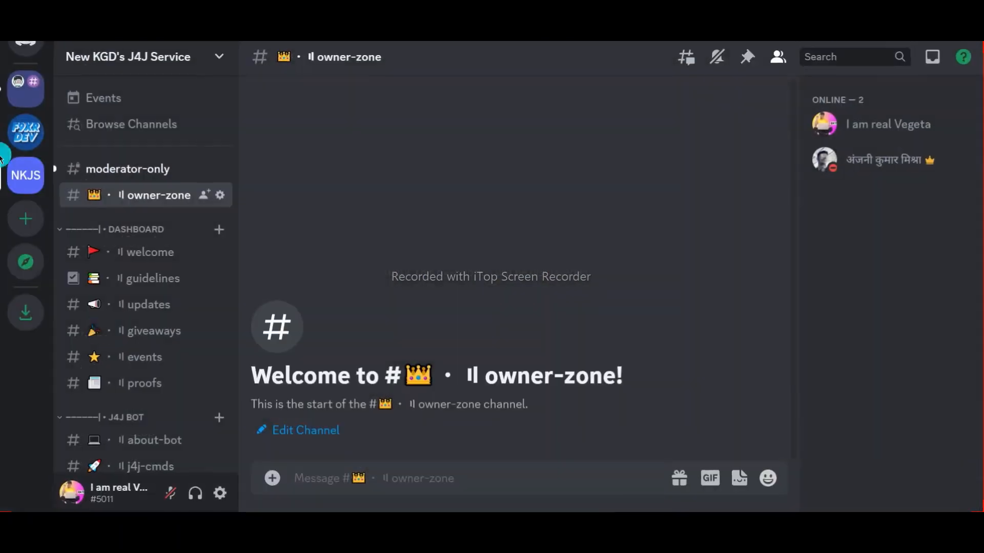
- Review the moderator-only channel and change the community updates channel to a STAFF ZONE text channel in the Community settings
click(149, 171)
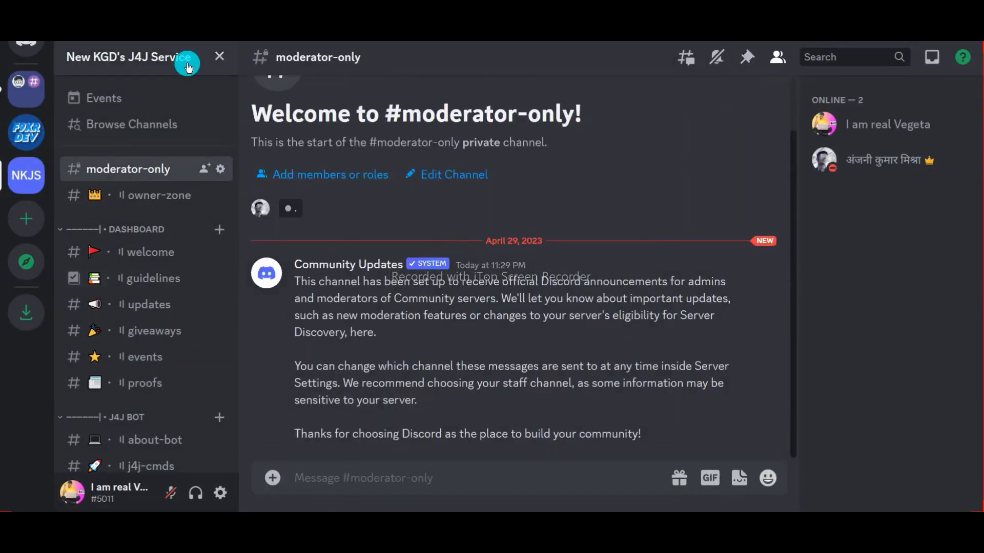
click(176, 159)
scroll(164, 389, down, 2)
click(141, 197)
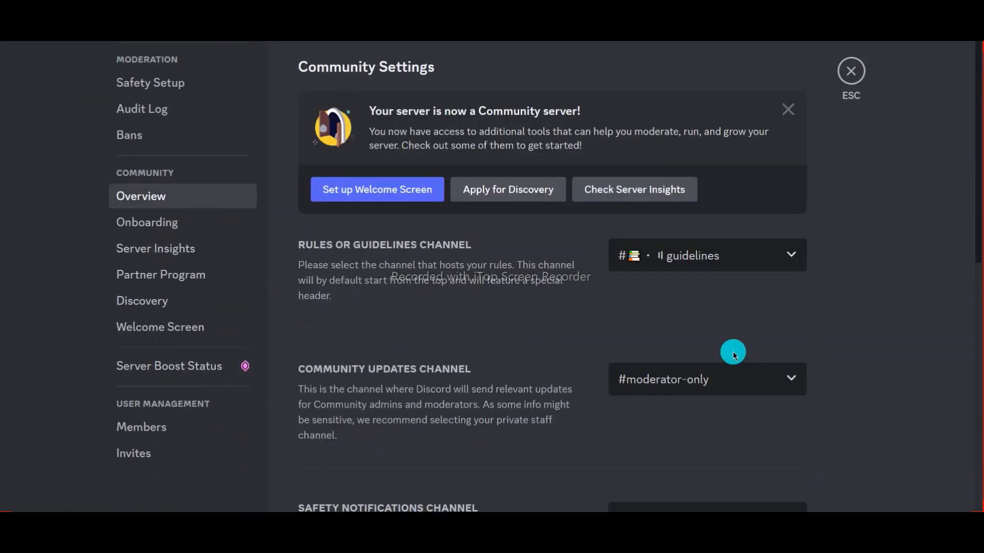
scroll(733, 353, down, 5)
click(661, 84)
scroll(676, 264, down, 5)
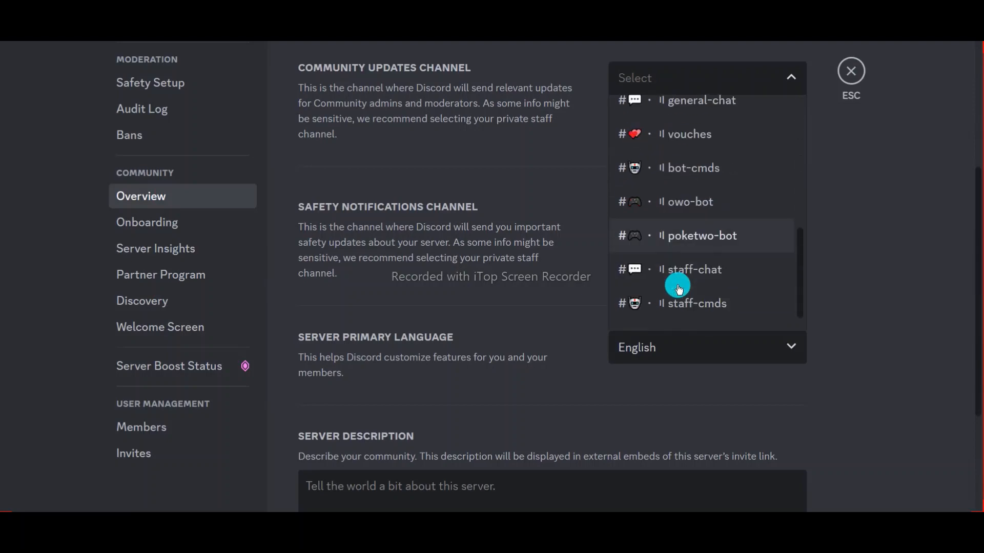
click(678, 287)
click(768, 474)
click(851, 70)
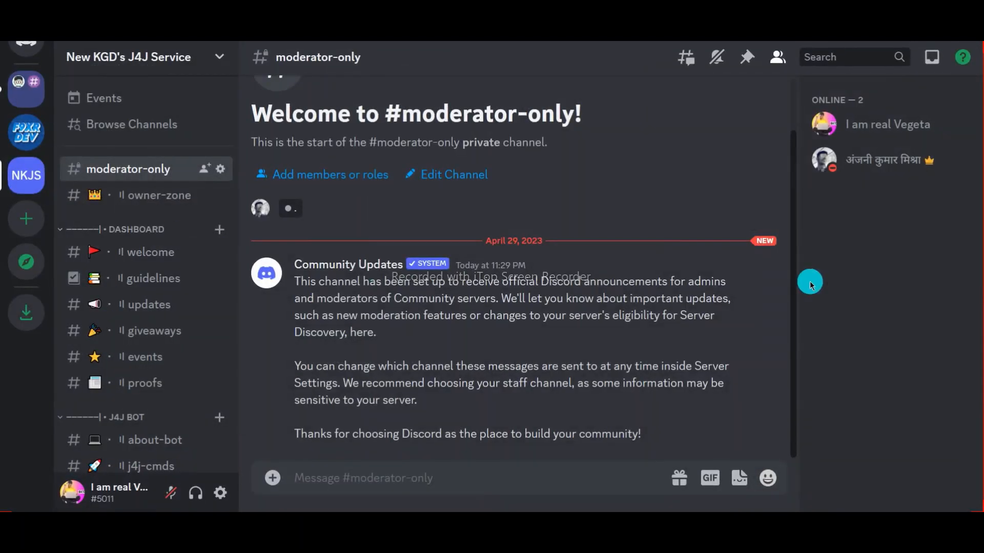
- Delete the moderator-only channel from the server
right_click(178, 169)
click(218, 427)
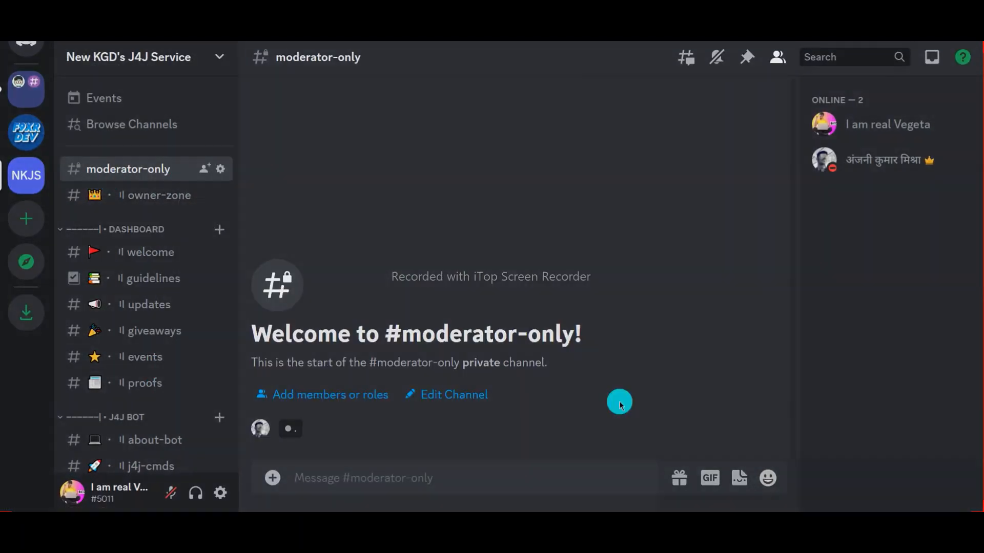
click(610, 312)
- Copy the "・〢" separator from the name of the vouches channel in PUBLIC
scroll(151, 345, down, 5)
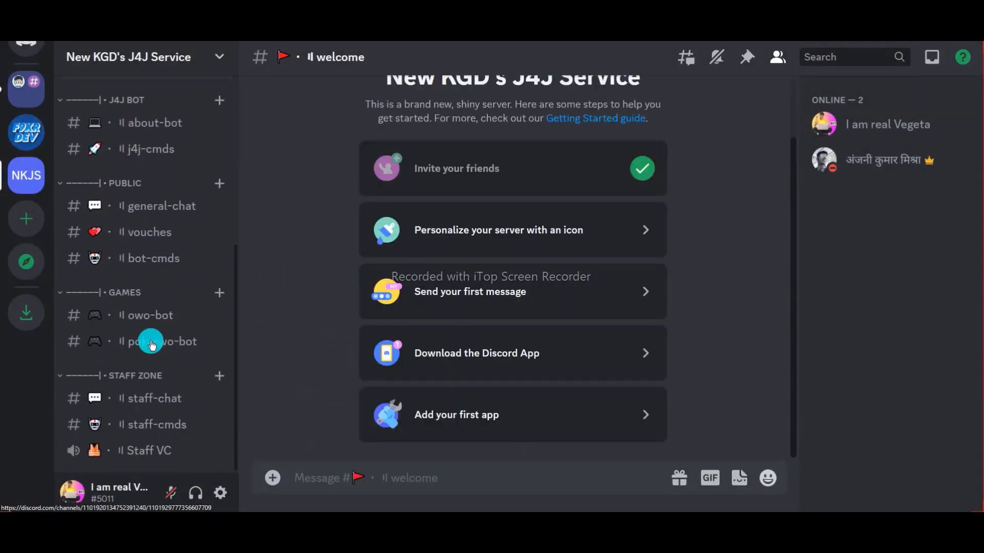
scroll(154, 307, up, 3)
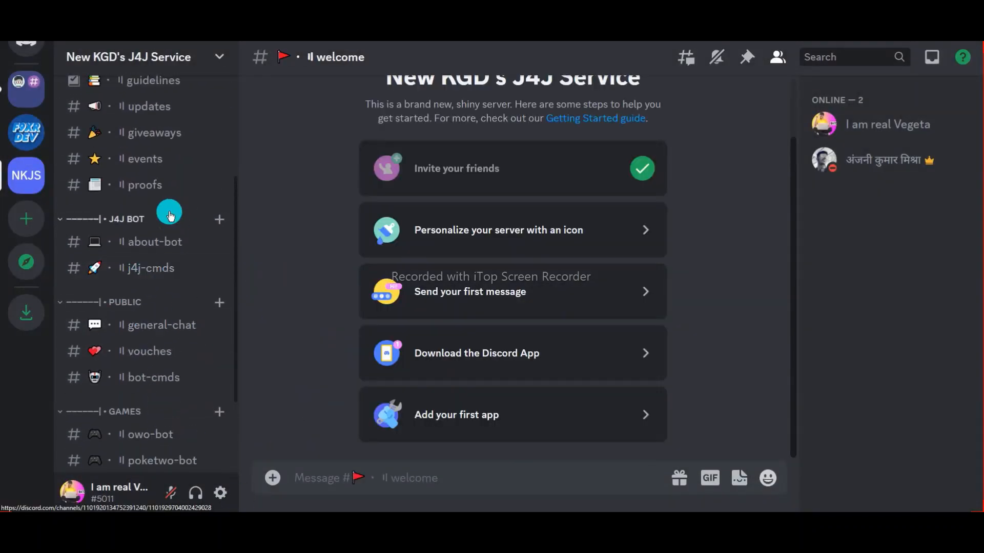
scroll(171, 384, down, 2)
scroll(171, 344, up, 5)
scroll(194, 351, down, 4)
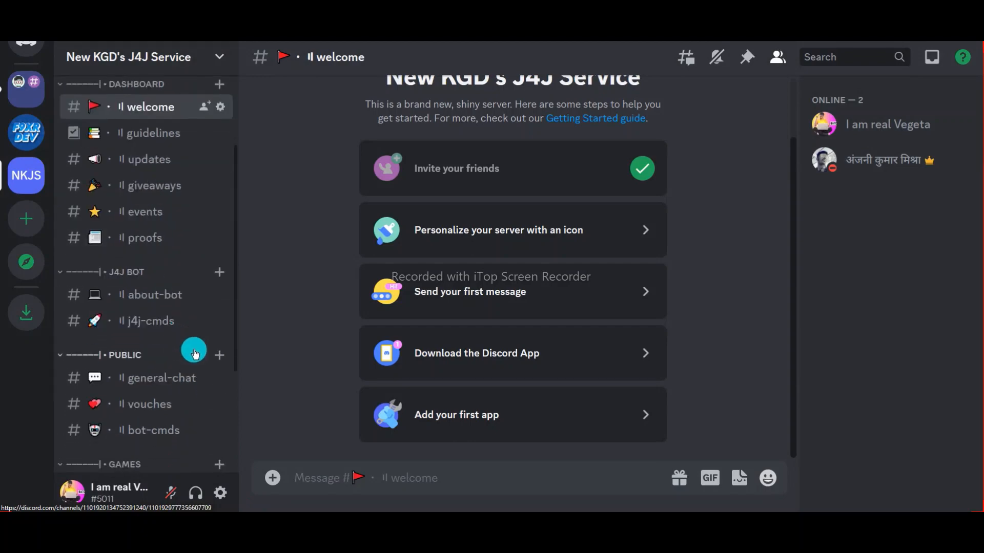
scroll(205, 328, up, 3)
scroll(215, 359, down, 2)
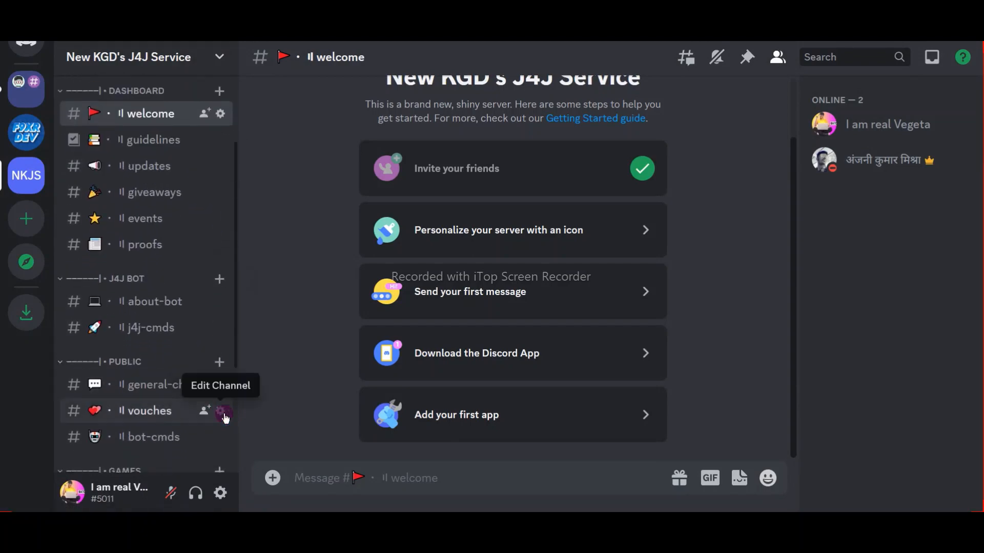
click(224, 410)
right_click(328, 128)
click(347, 180)
key(Escape)
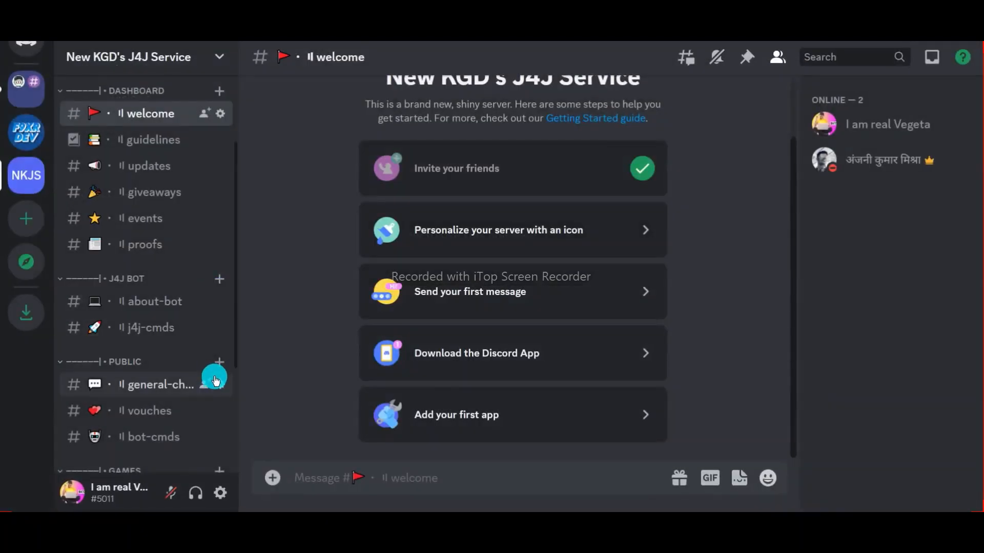
- Create a text channel in PUBLIC named "🧿・〢self-promo"
click(219, 362)
click(449, 445)
text(・〢)
scroll(457, 406, down, 2)
text(a)
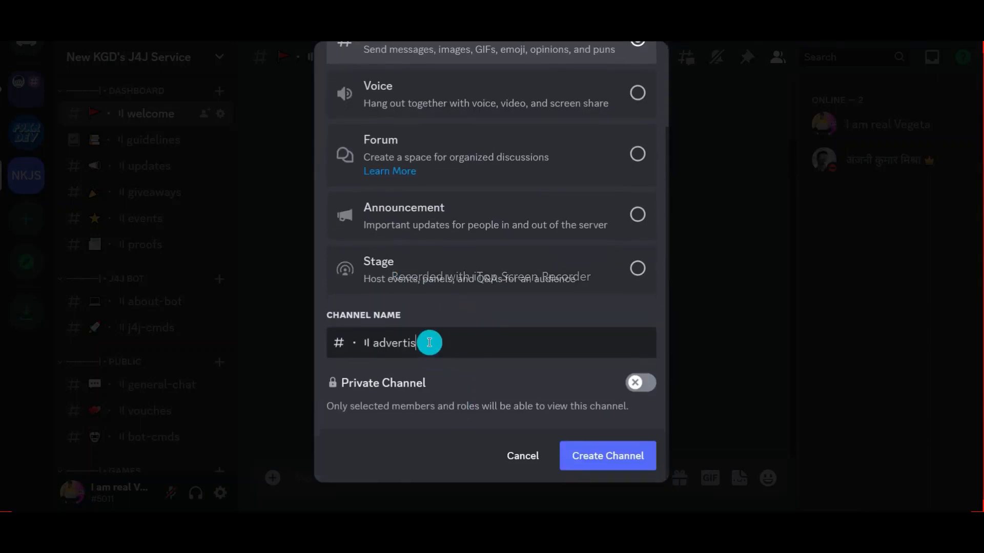
right_click(348, 341)
click(373, 344)
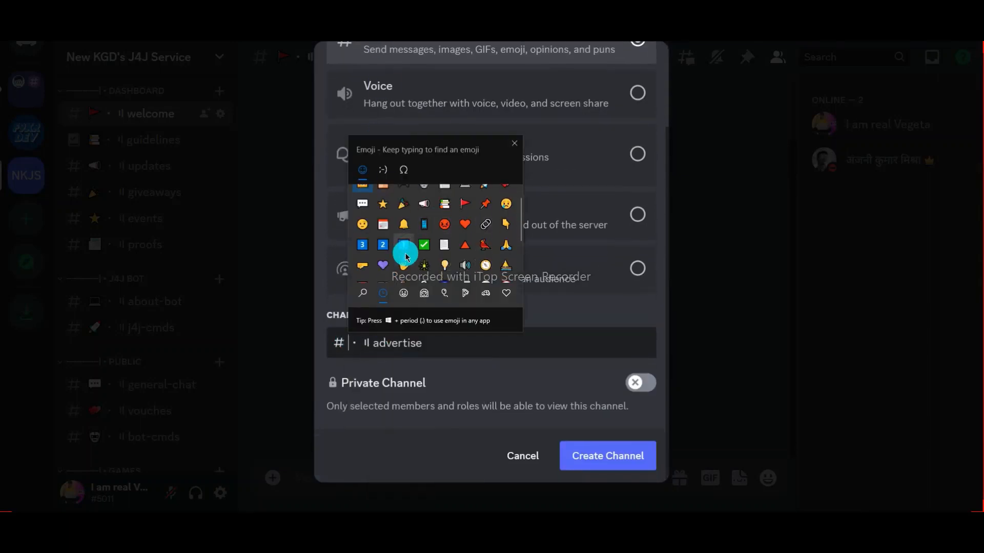
scroll(446, 246, up, 2)
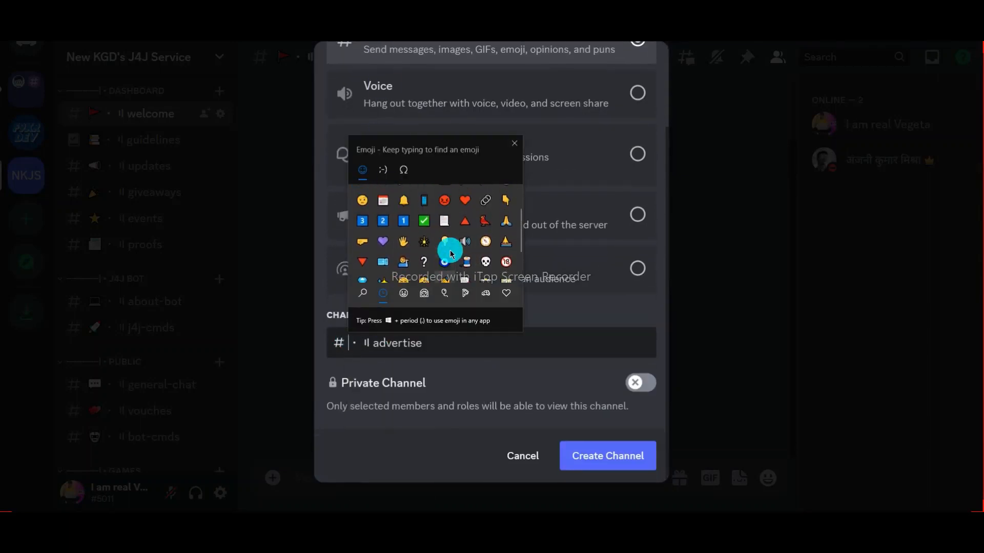
scroll(429, 245, down, 3)
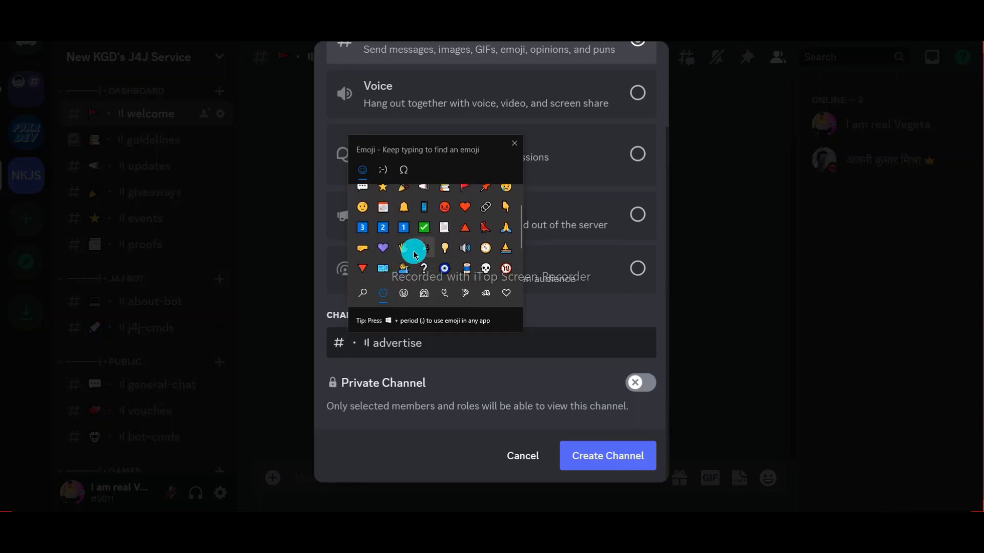
double_click(416, 346)
text(s)
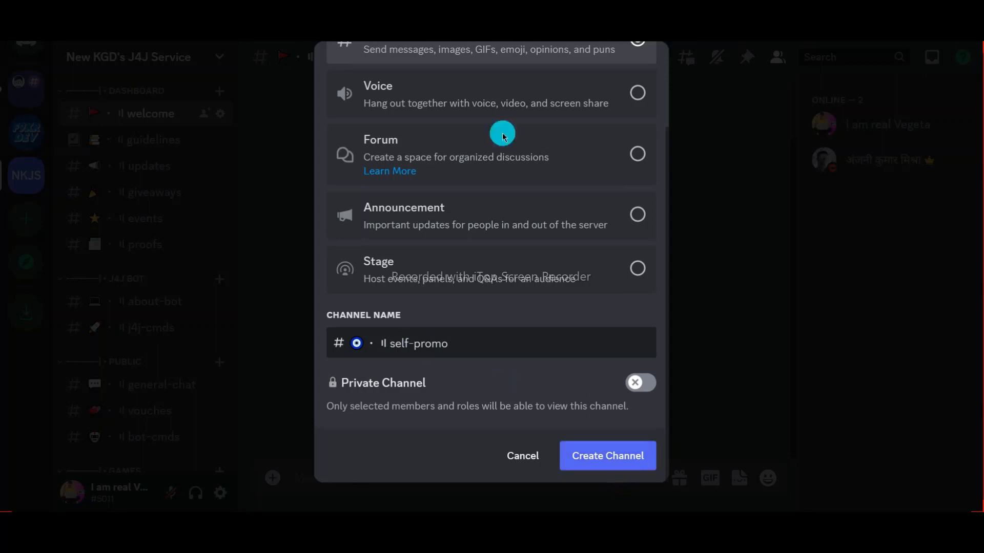
key(Return)
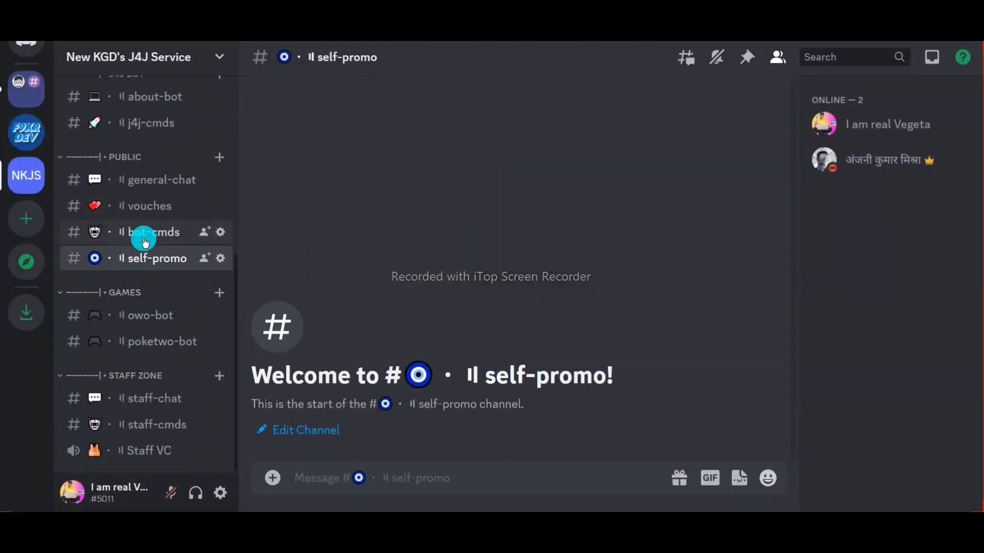
- Create a text channel in DASHBOARD named "🤝・〢partnerships"
scroll(176, 301, up, 5)
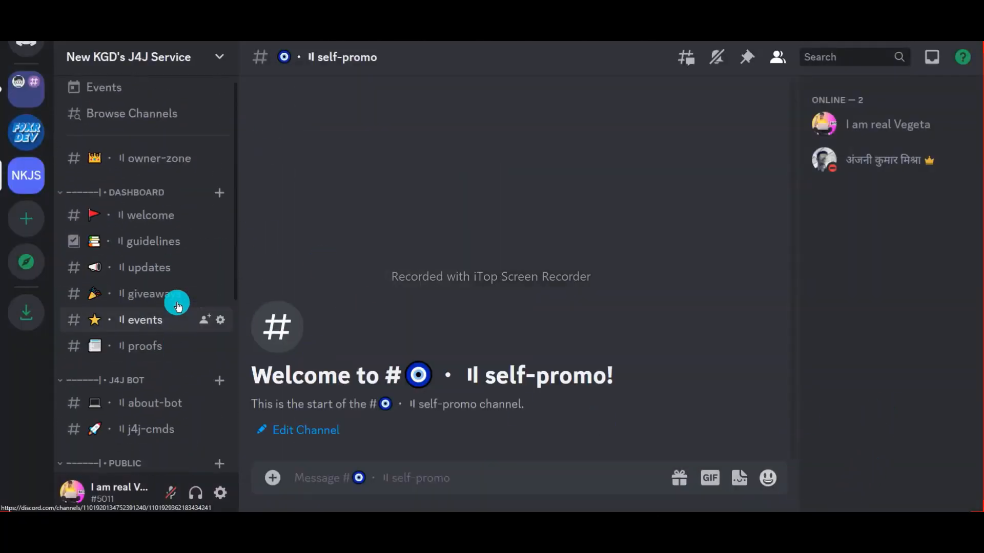
click(219, 201)
click(477, 450)
text(· ıl)
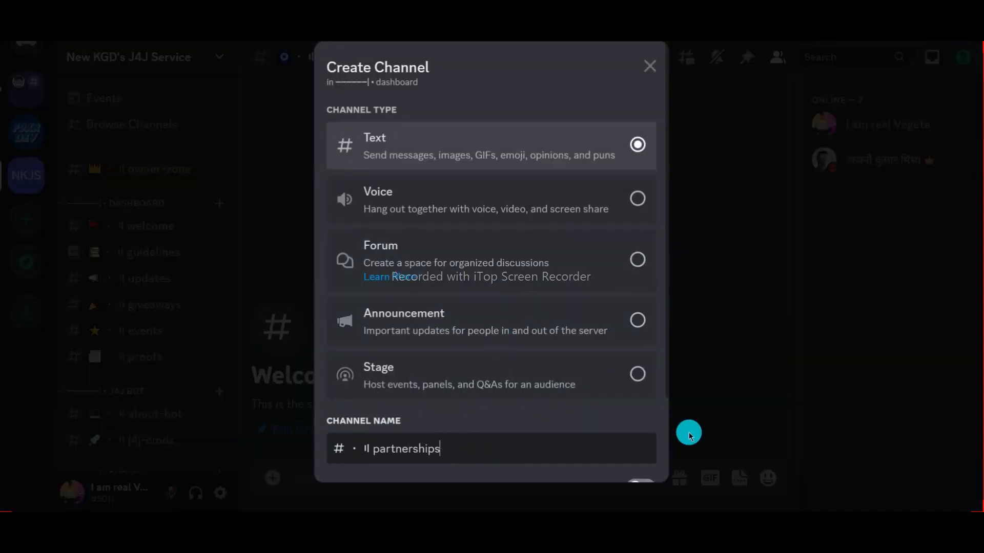
right_click(354, 449)
click(375, 295)
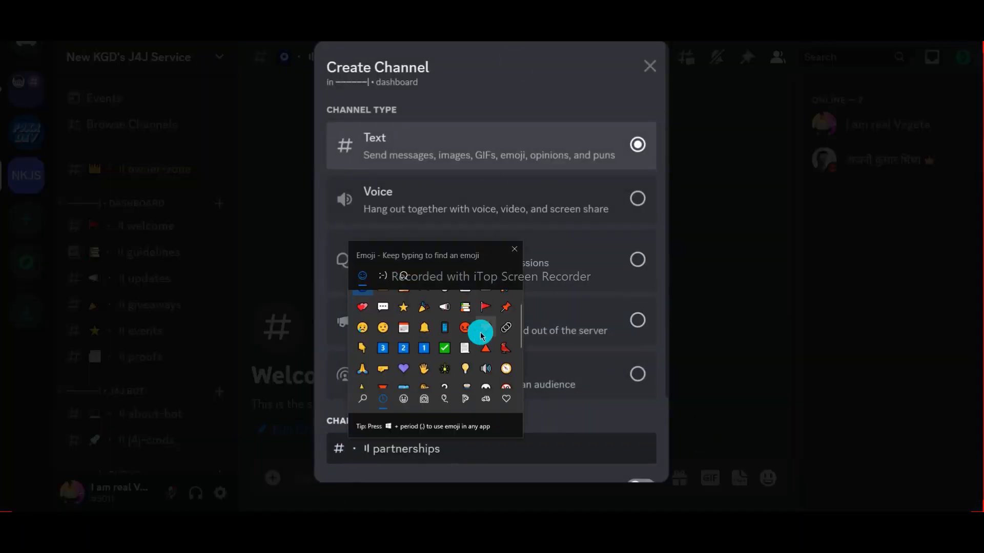
click(389, 439)
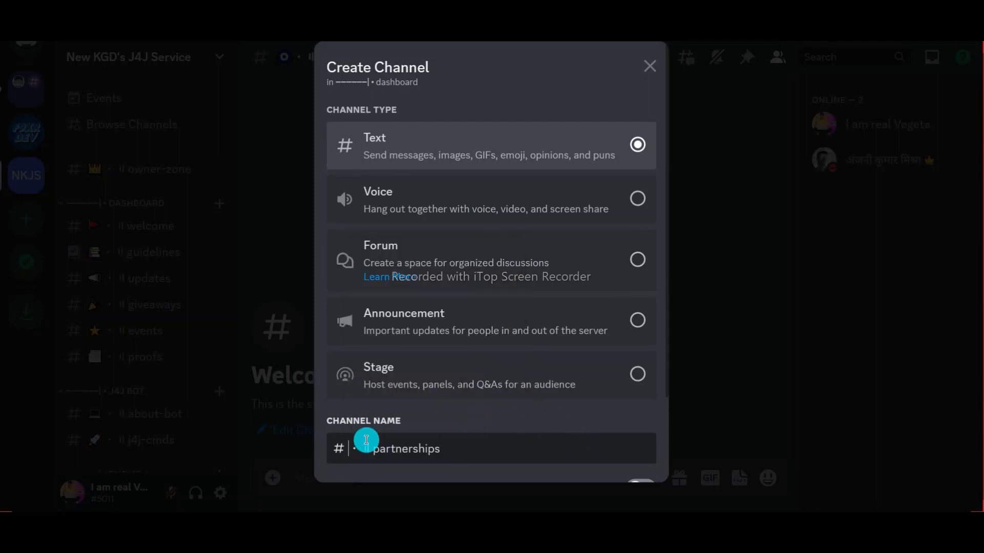
right_click(366, 440)
click(382, 287)
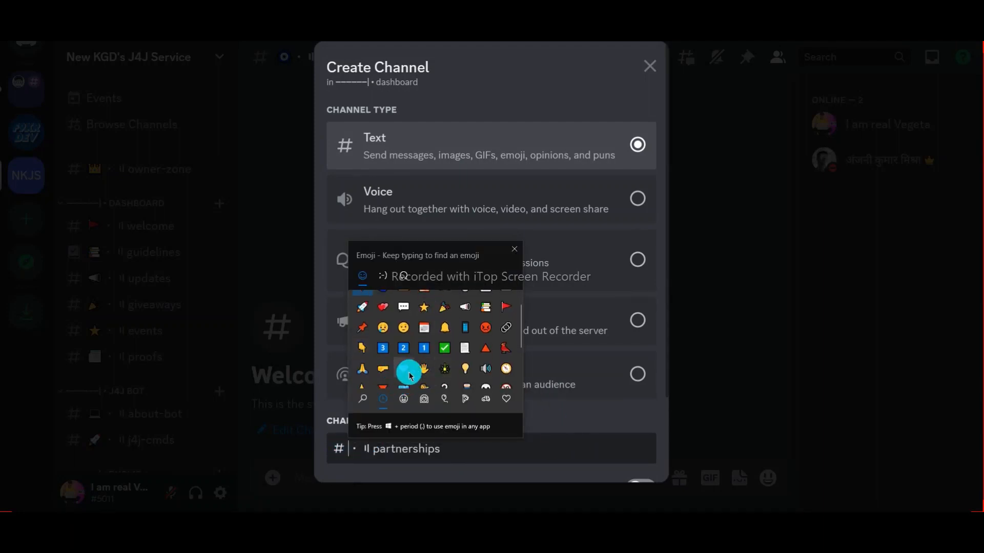
click(406, 358)
click(581, 436)
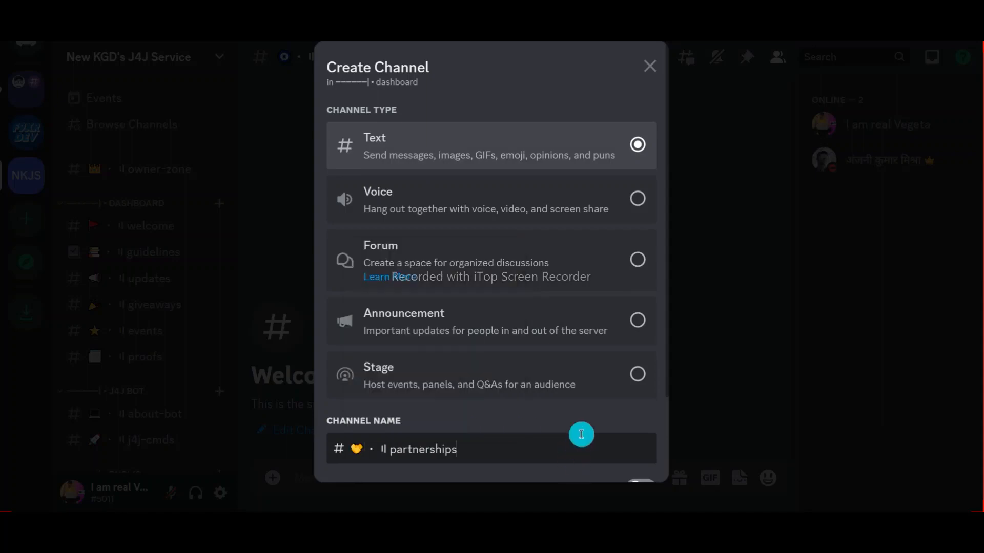
scroll(581, 435, down, 3)
click(589, 453)
scroll(157, 379, down, 2)
scroll(149, 256, up, 1)
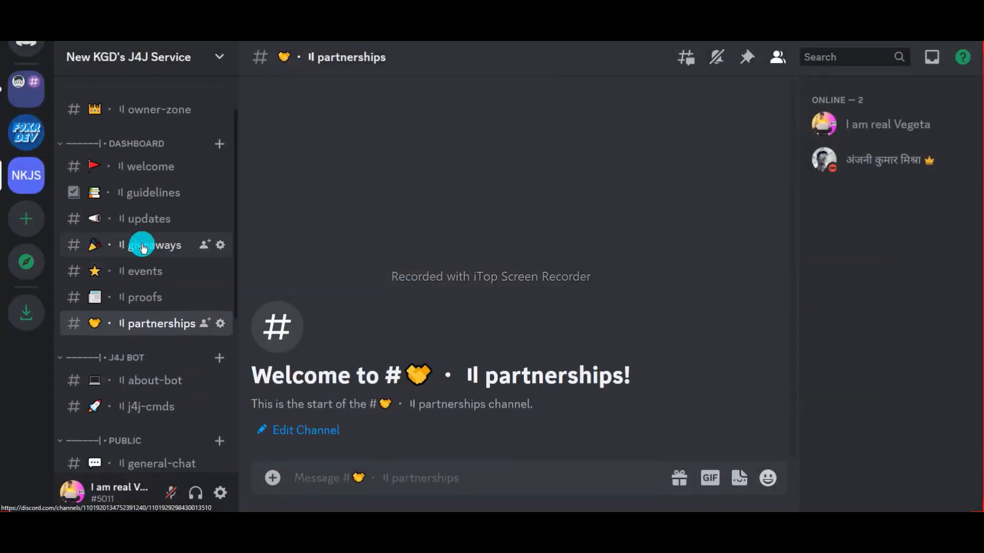
- Copy the styled name of the PUBLIC category from its settings
scroll(146, 245, down, 2)
scroll(166, 265, down, 4)
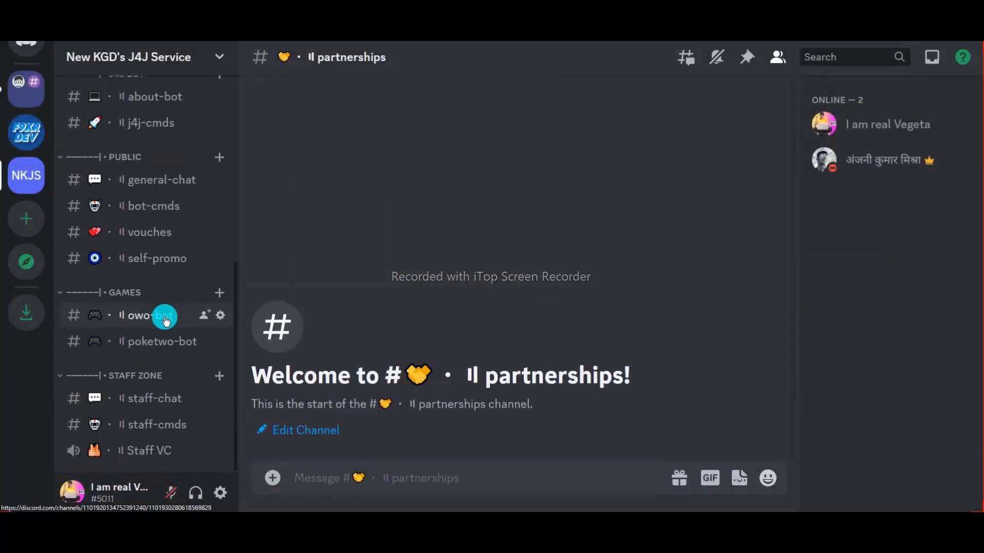
click(140, 60)
key(Escape)
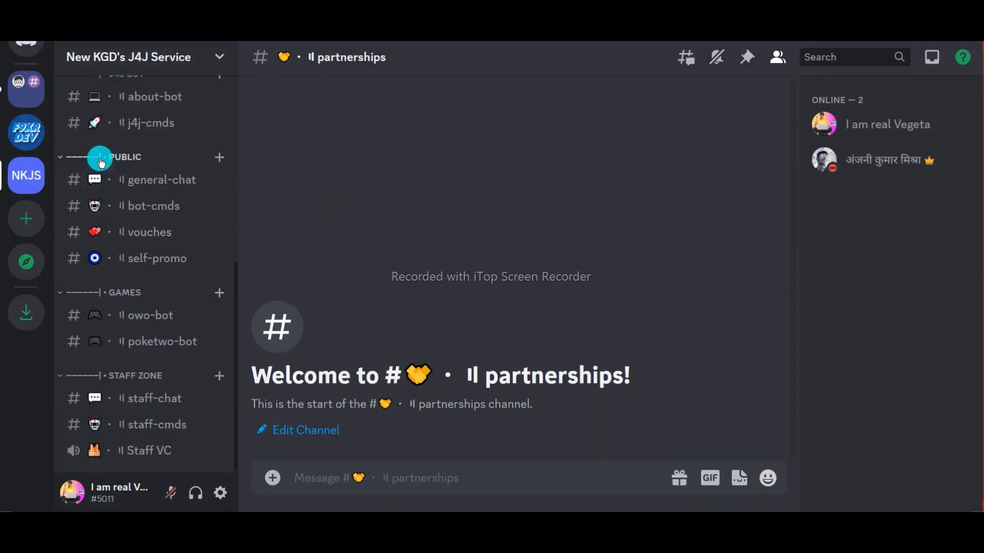
right_click(100, 158)
click(165, 333)
key(Escape)
- Create a non-private category named "──────| • public vc", reusing the copied PUBLIC category name
click(101, 64)
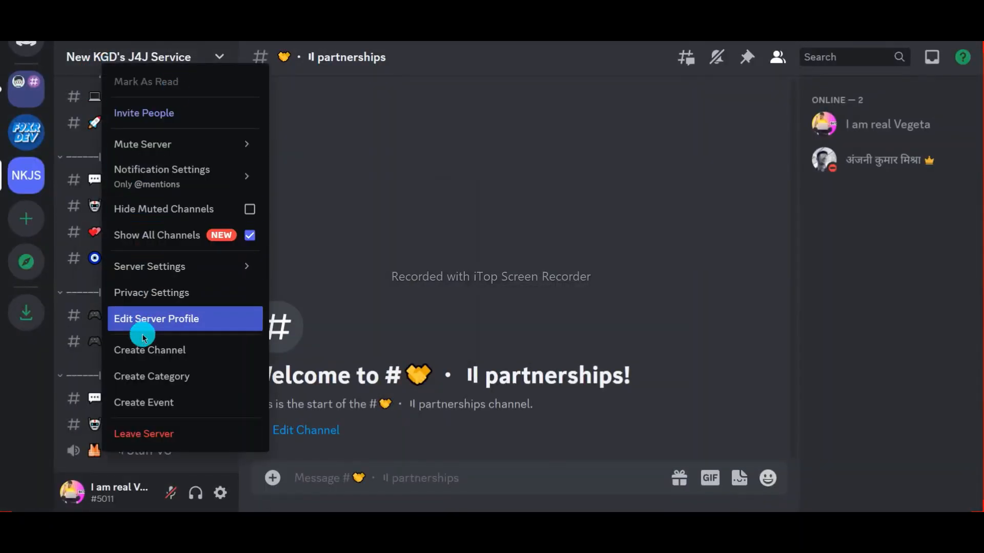
click(149, 375)
text(-------| • public)
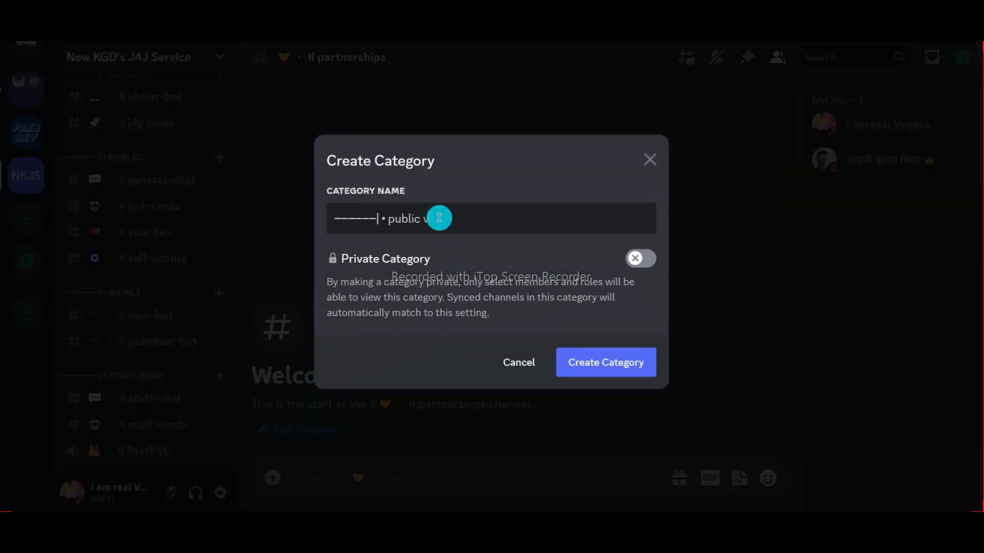
text(vc)
key(Escape)
scroll(165, 334, down, 1)
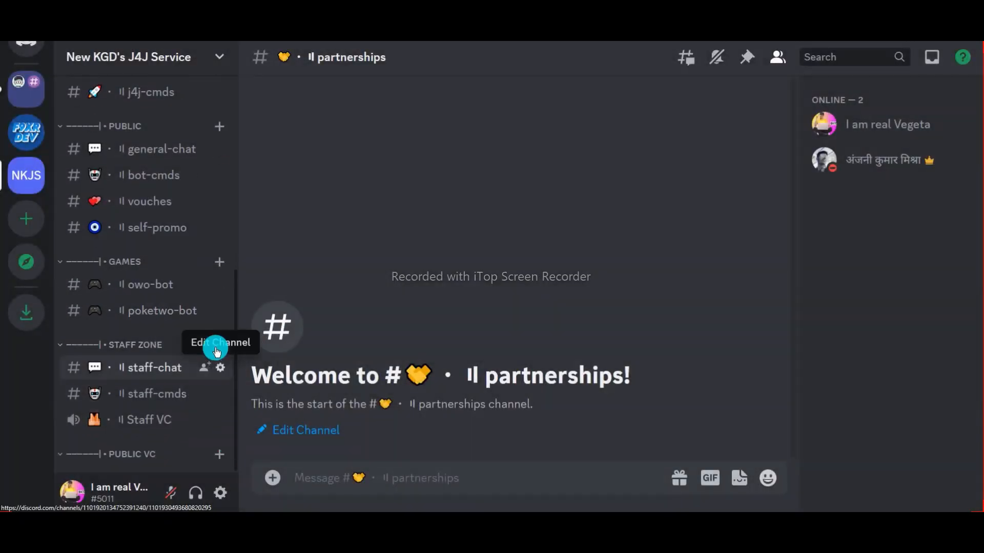
- Copy the "・〢" separator from the staff-chat channel's name in its settings
click(215, 367)
drag(344, 125, 322, 125)
right_click(324, 126)
click(355, 171)
key(Escape)
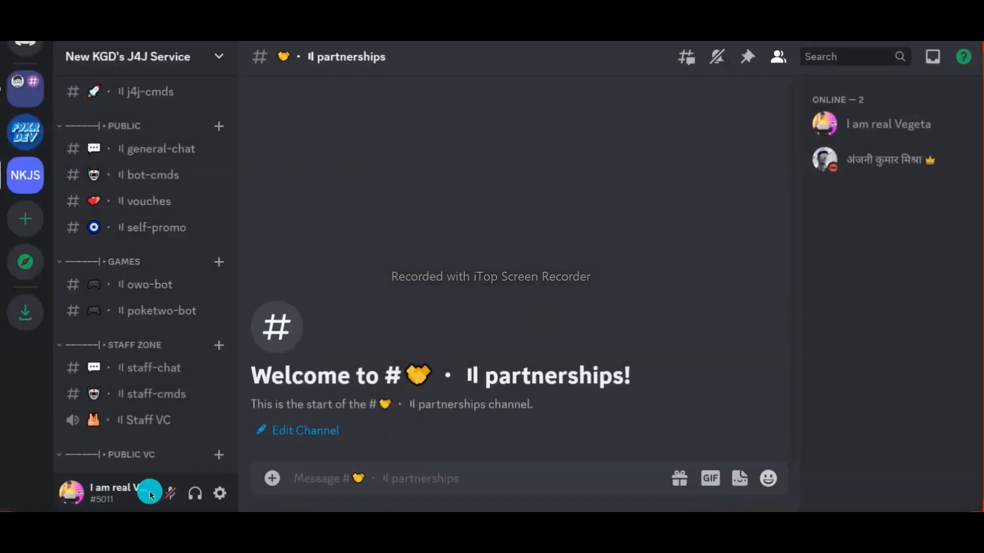
- Create a voice channel in PUBLIC VC named "🔊・〢General VC", reusing the copied separator
click(220, 455)
click(457, 223)
click(440, 446)
key(ctrl+v)
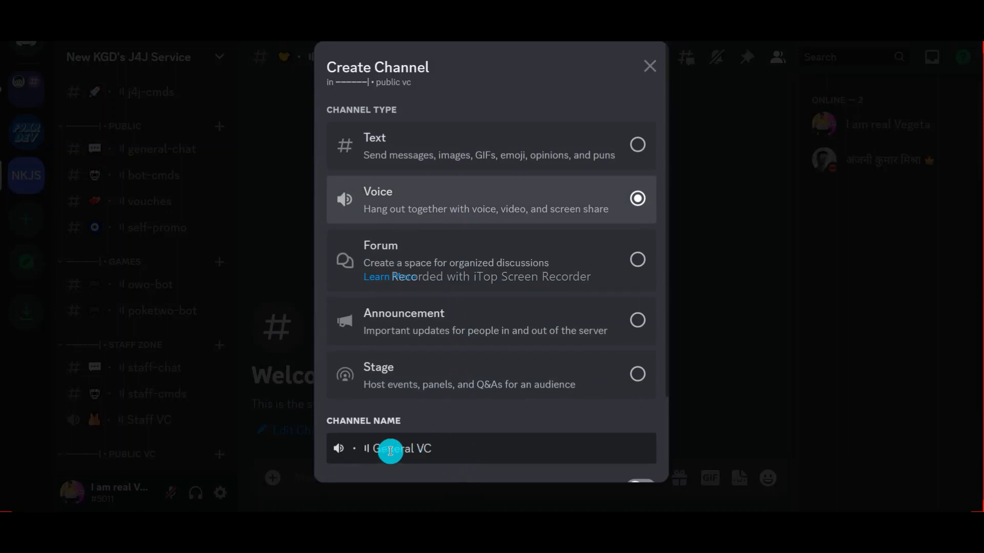
right_click(352, 448)
click(384, 304)
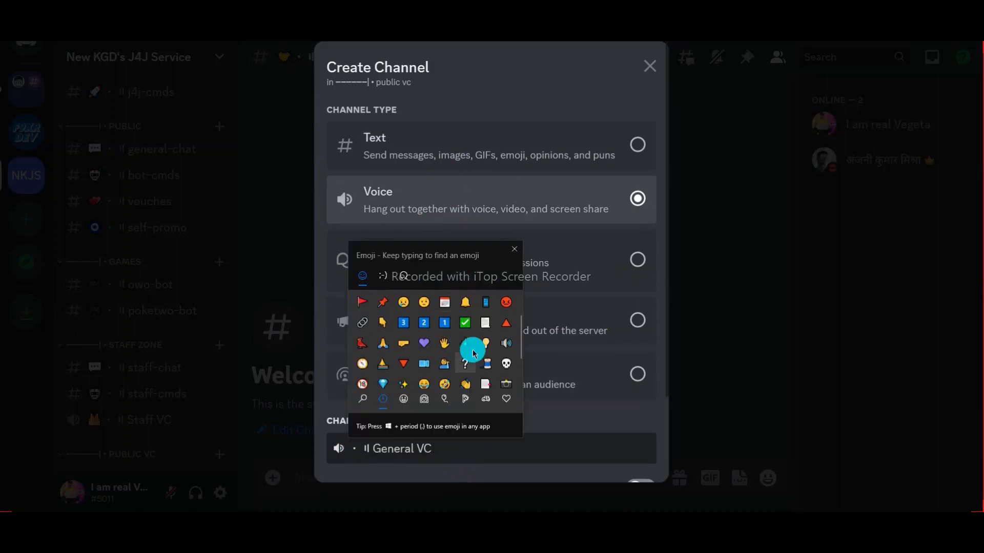
click(508, 339)
scroll(584, 429, down, 3)
key(Return)
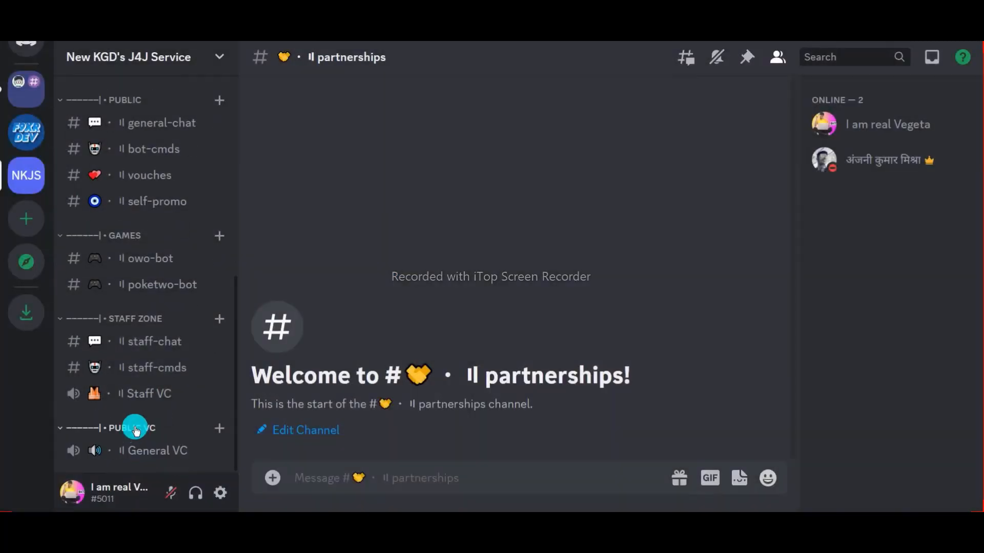
- Move the PUBLIC VC category up the channel list to sit between GAMES and STAFF ZONE
drag(136, 431, 143, 218)
click(219, 241)
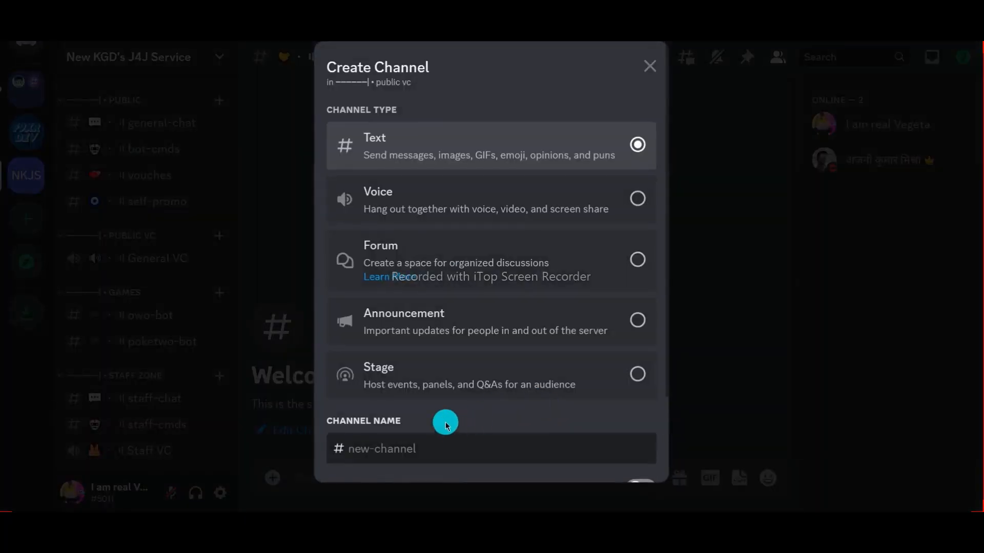
click(163, 283)
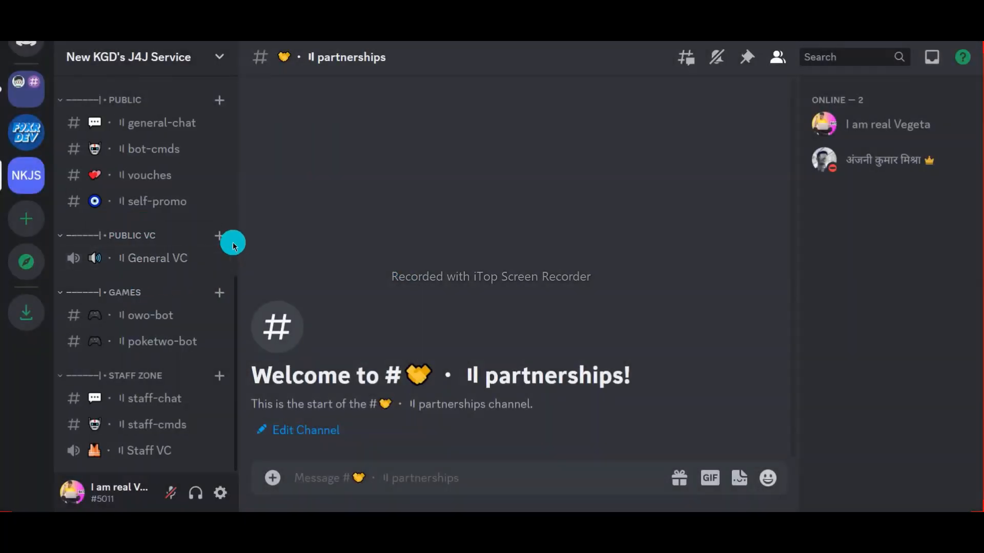
- Create a voice channel in PUBLIC VC named "🎵・〢Music VC"
click(219, 322)
right_click(457, 433)
click(496, 298)
text(ms)
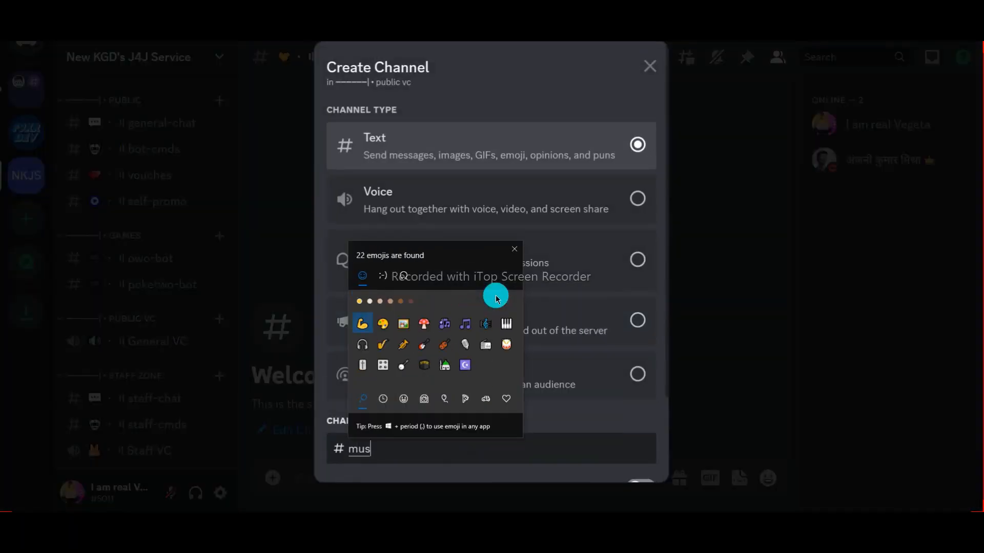
click(465, 323)
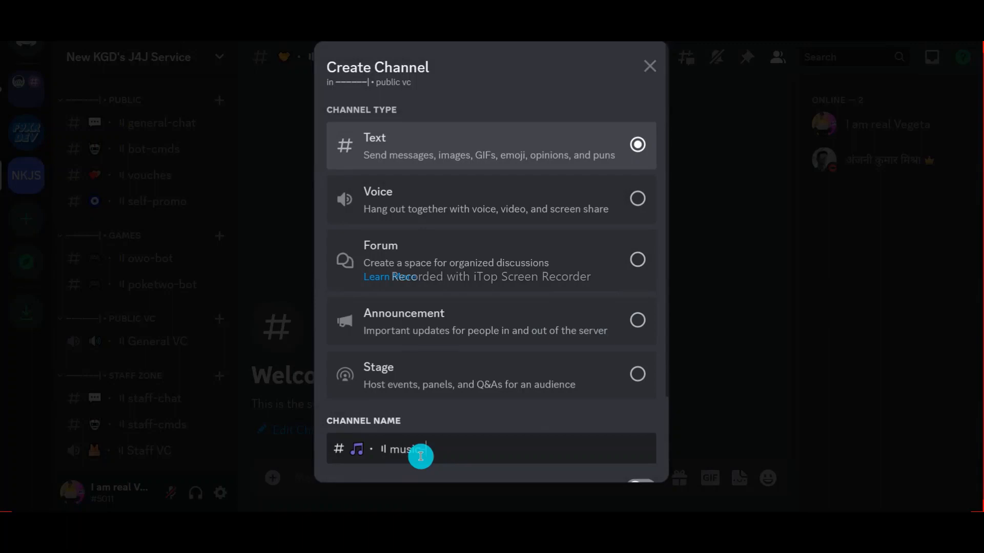
click(474, 205)
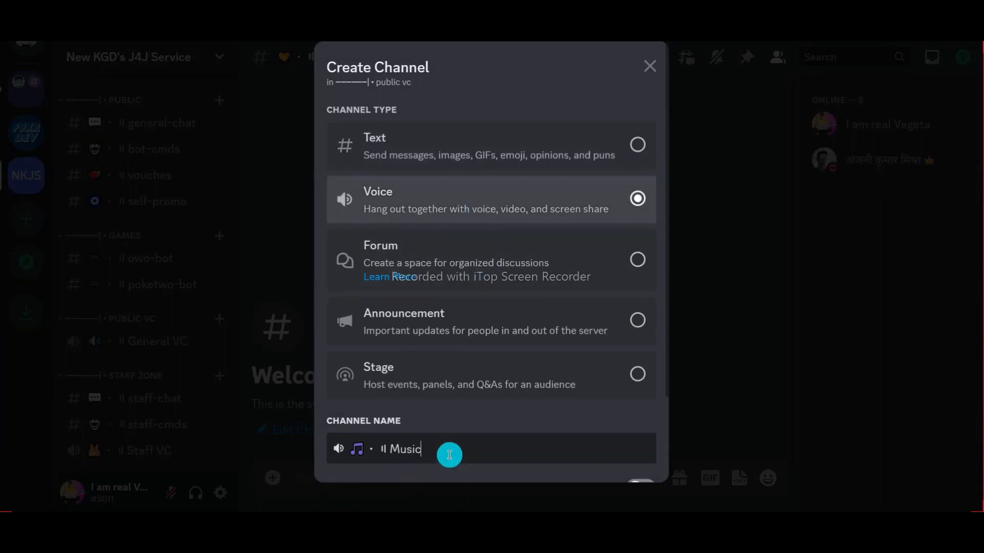
scroll(449, 455, down, 2)
key(Return)
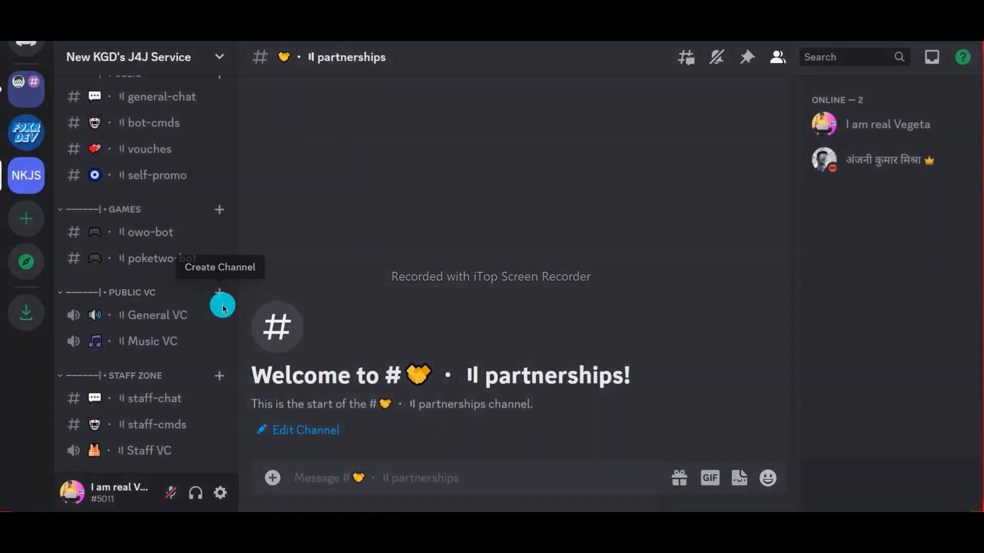
- Create a non-private voice channel in PUBLIC VC named "😴・〢AFK"
click(220, 295)
scroll(474, 150, down, 2)
click(477, 112)
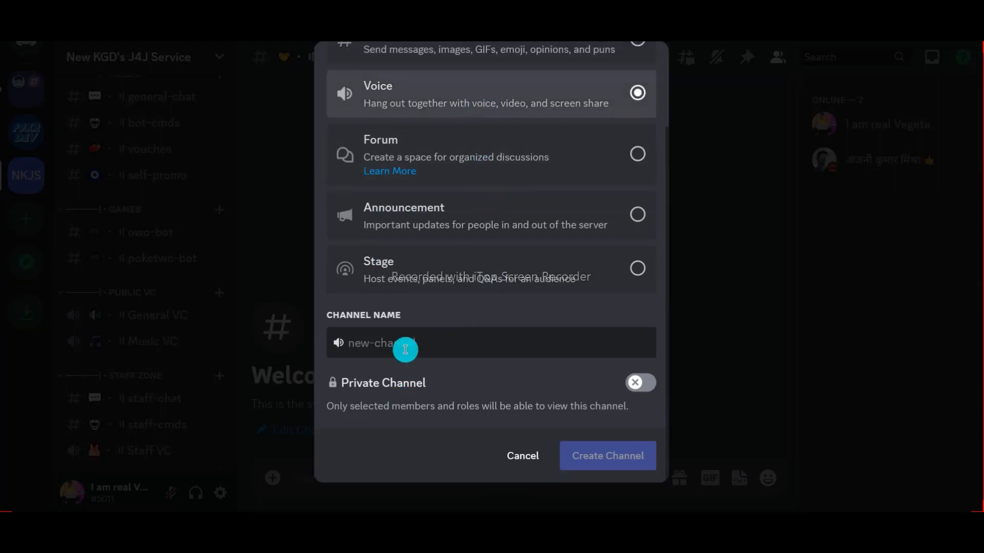
key(super+period)
text(sl)
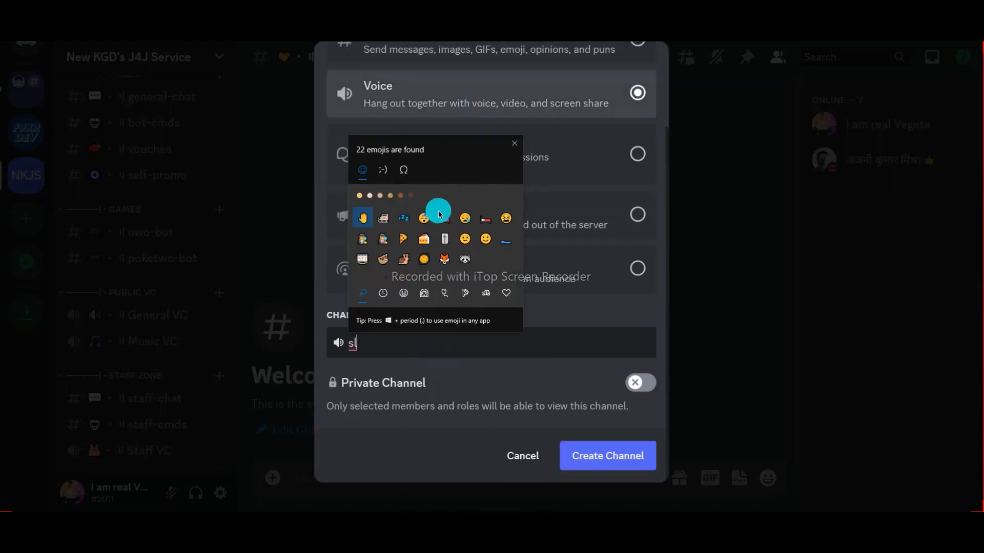
click(424, 218)
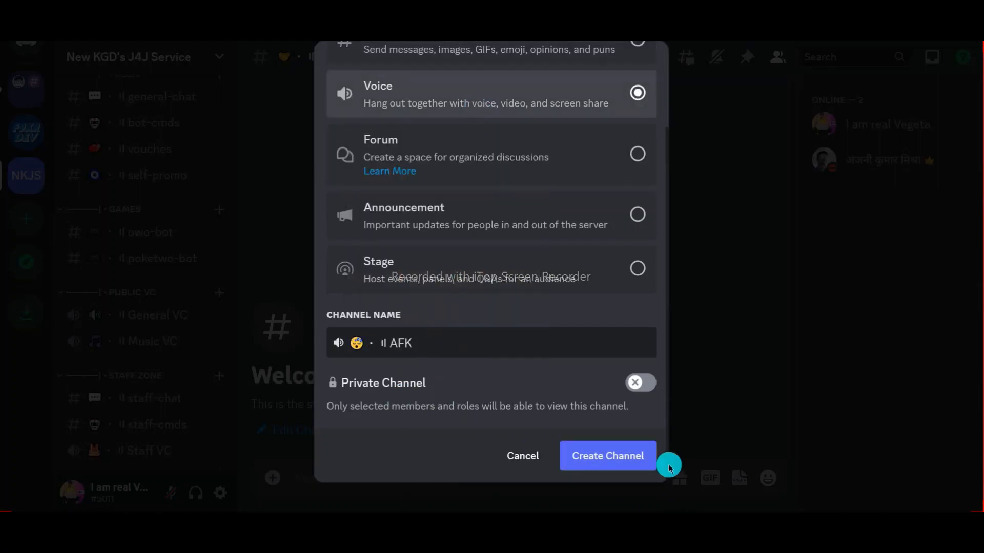
click(623, 464)
click(217, 298)
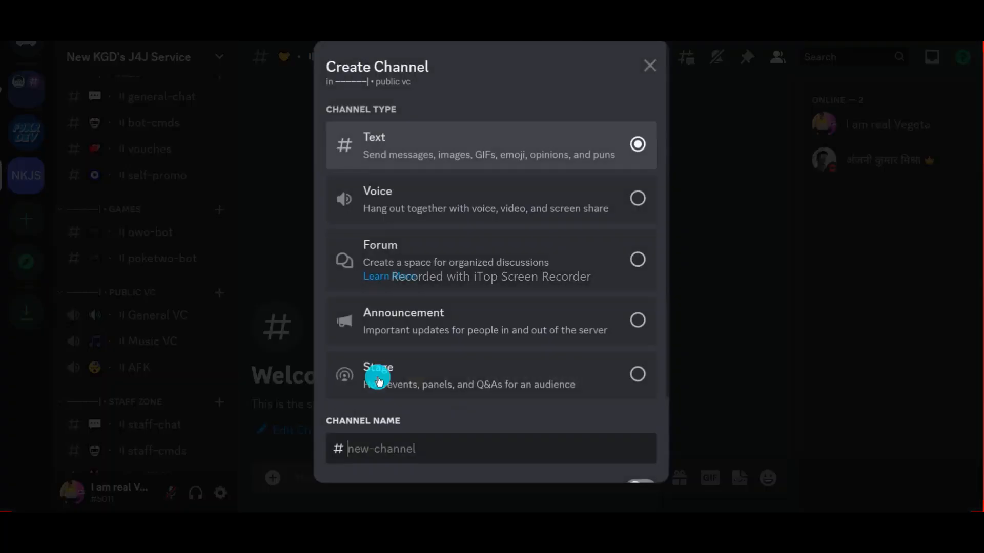
click(396, 349)
click(522, 455)
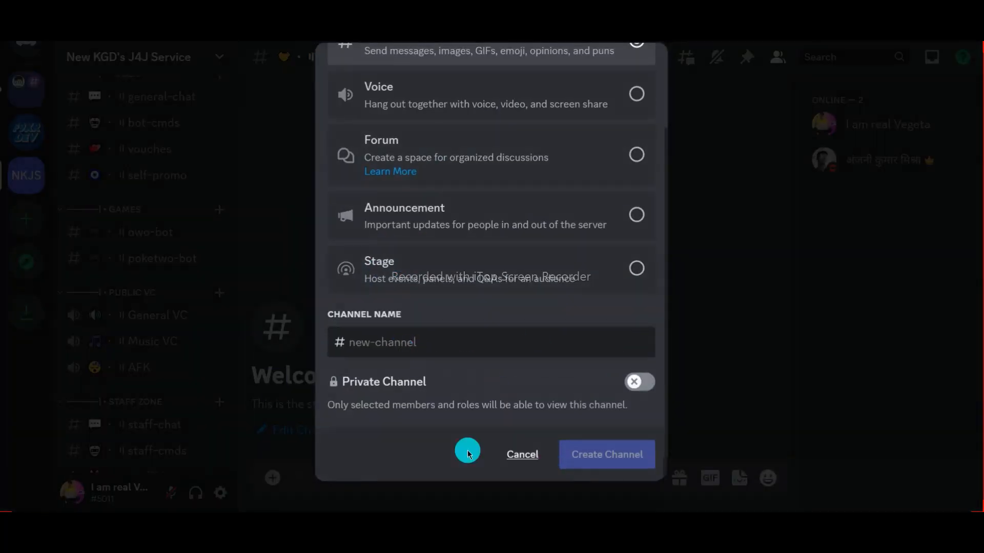
scroll(200, 358, down, 1)
click(219, 266)
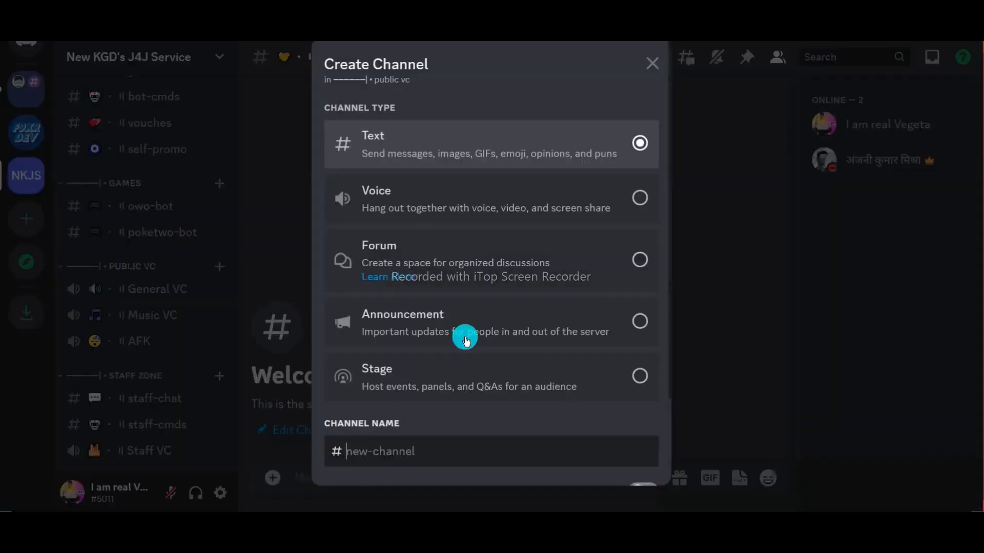
click(754, 332)
- Copy the styled name of the DASHBOARD category from its settings
scroll(158, 363, up, 8)
scroll(191, 361, down, 8)
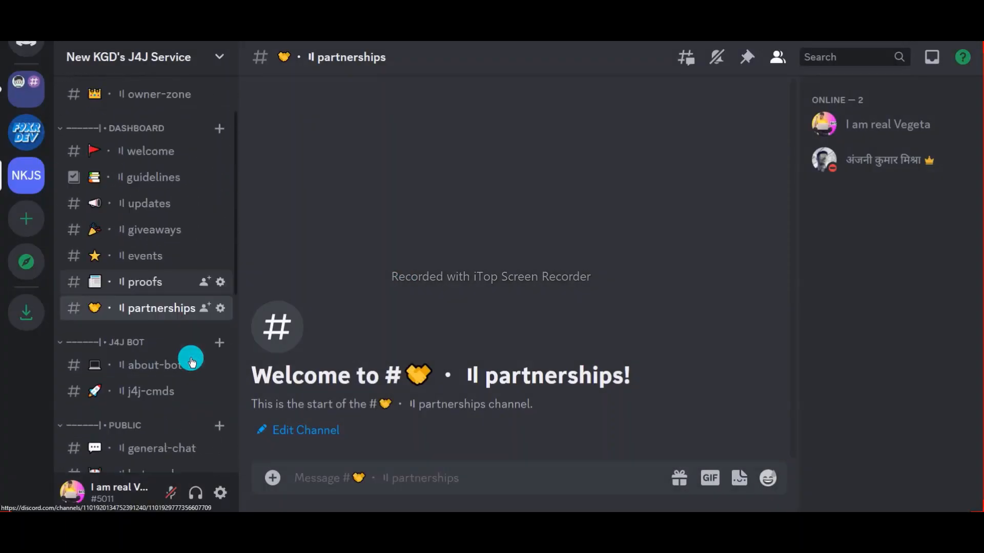
scroll(123, 341, up, 8)
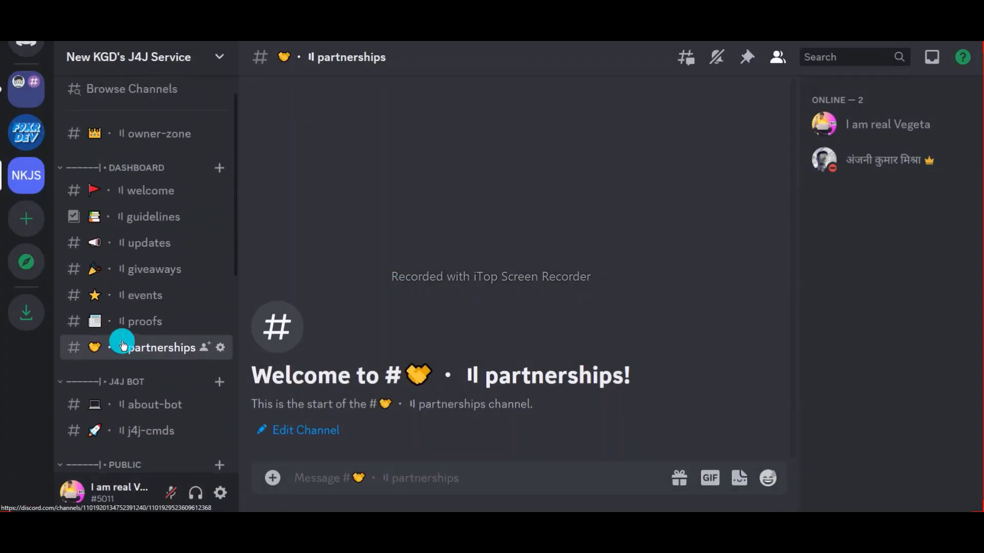
scroll(154, 226, down, 3)
scroll(149, 209, up, 4)
right_click(123, 201)
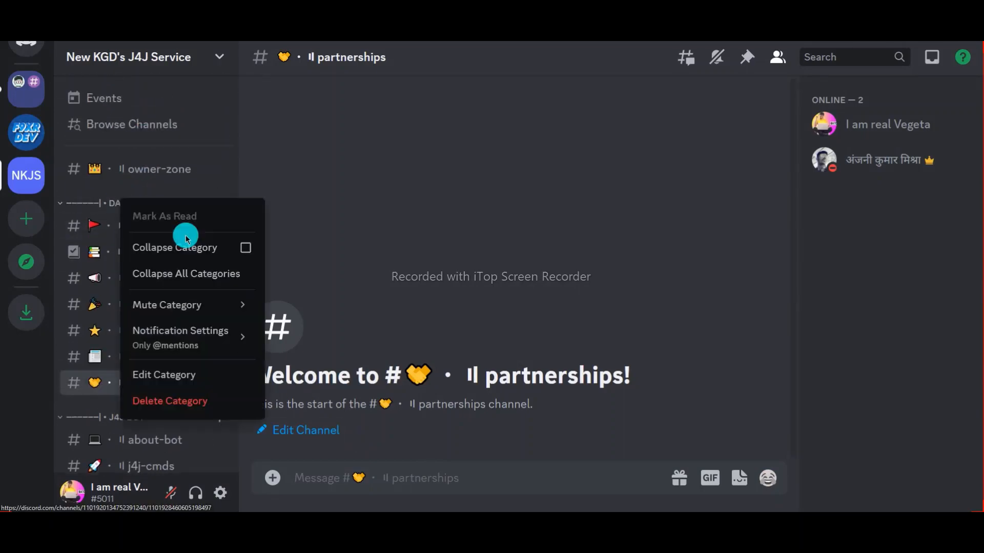
click(169, 373)
key(ctrl+a)
key(ctrl+c)
key(Escape)
- Create a non-private category named "──────| • support", reusing the copied DASHBOARD category name
right_click(132, 60)
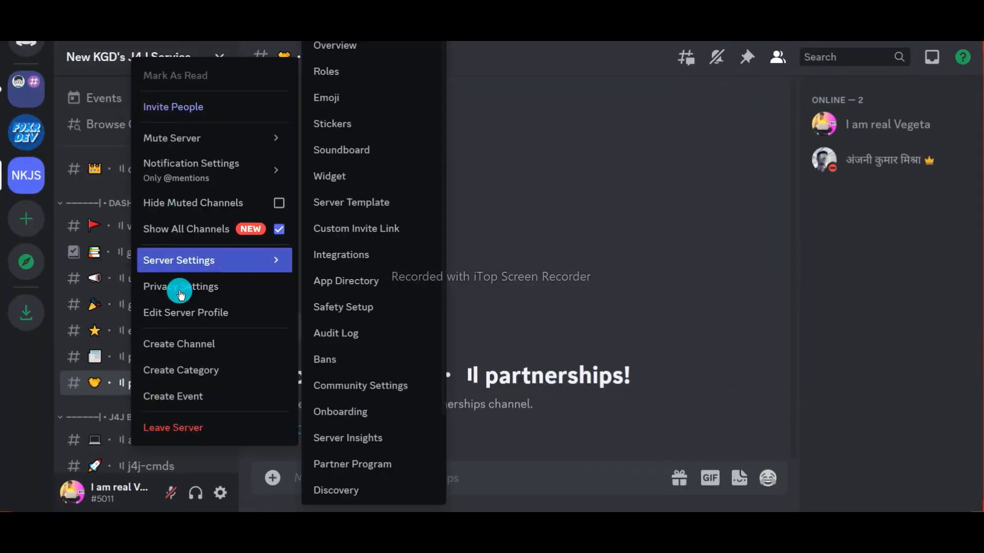
click(191, 369)
key(ctrl+v)
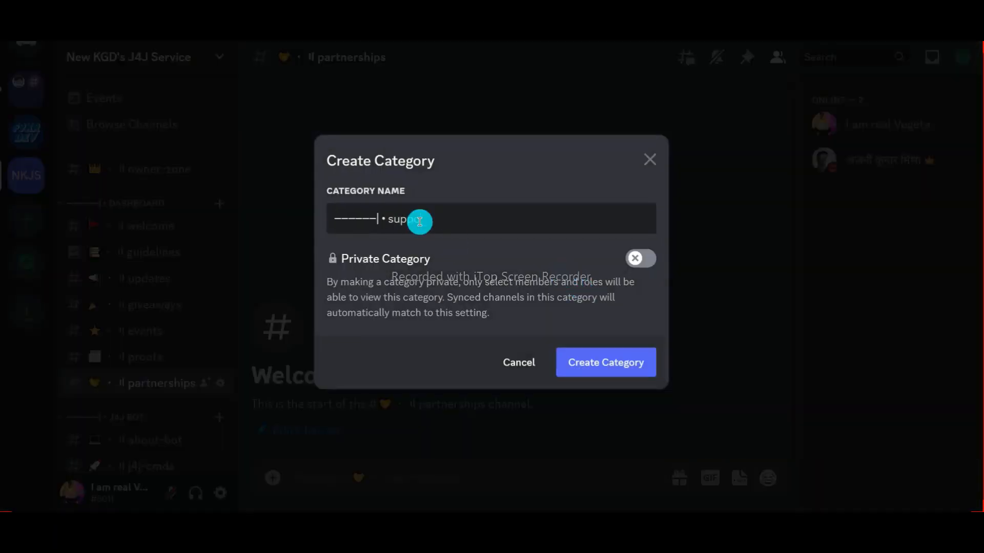
key(Escape)
- Copy the "・〢" separator from the Staff VC channel's name in its settings
scroll(153, 389, down, 5)
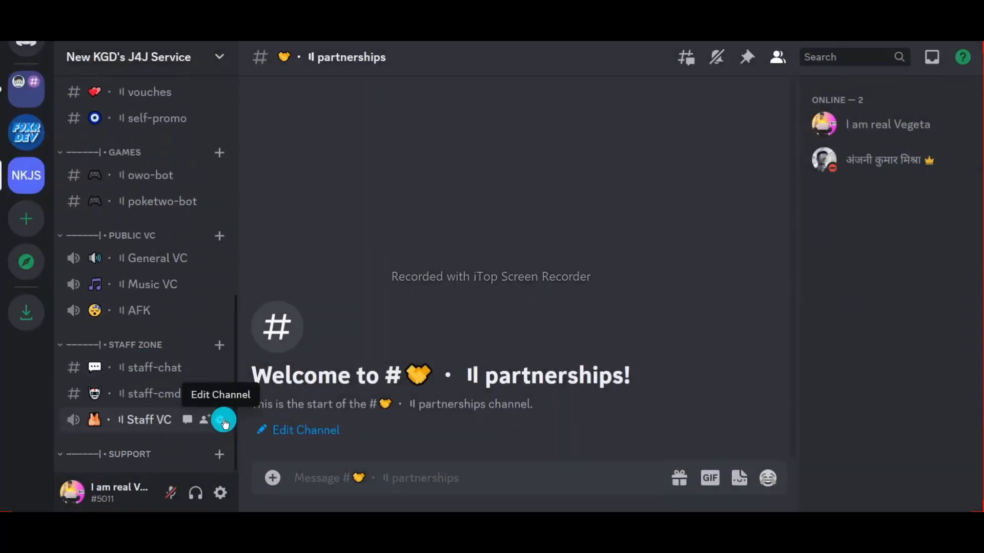
click(221, 417)
right_click(325, 125)
click(364, 176)
key(Escape)
- Create a text channel in SUPPORT named "🎫・〢support-ticket"
click(220, 454)
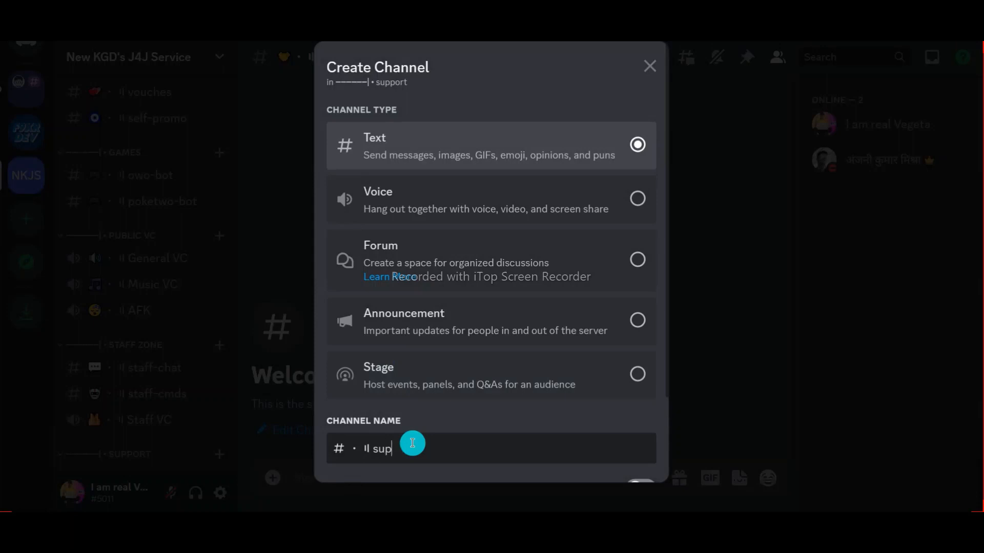
click(353, 449)
key(super+period)
click(468, 330)
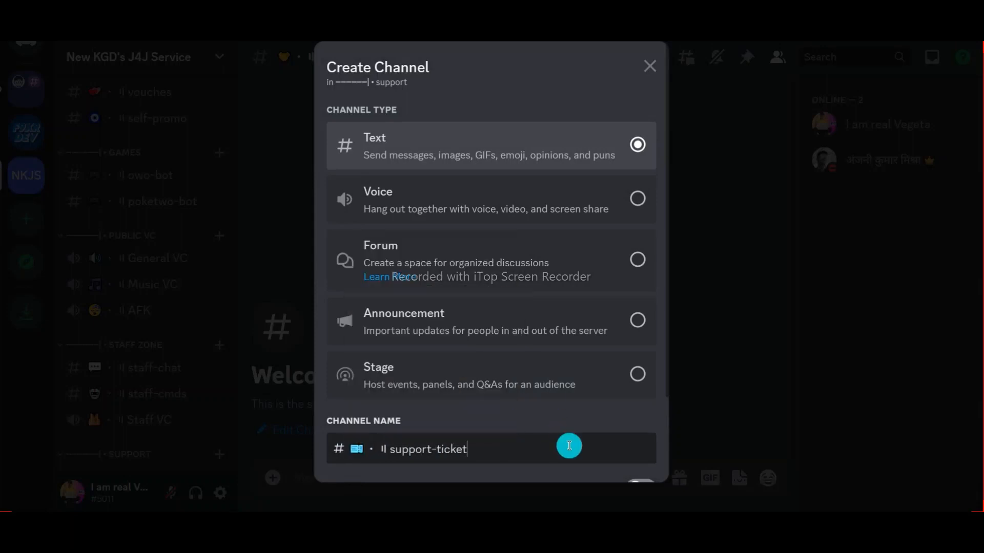
scroll(569, 445, down, 3)
click(572, 449)
- Move the SUPPORT category up the channel list to sit between PUBLIC VC and STAFF ZONE
scroll(126, 435, down, 2)
drag(133, 428, 146, 120)
scroll(149, 305, up, 3)
scroll(144, 306, down, 2)
drag(125, 187, 125, 413)
- Create a text channel in PUBLIC named with the yellow spark emoji followed by "・〢level-ranks"
scroll(136, 226, up, 10)
scroll(166, 194, down, 3)
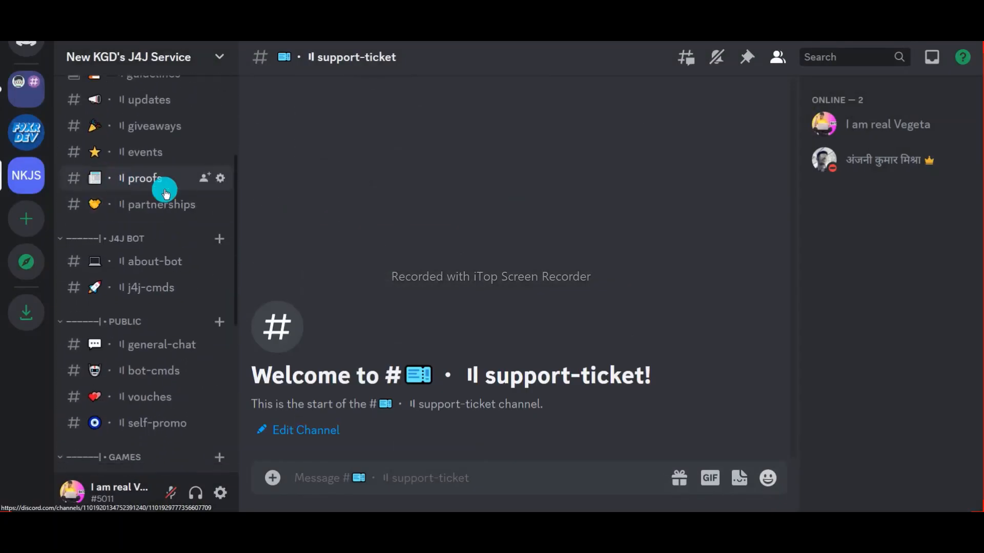
scroll(150, 297, down, 2)
scroll(165, 246, up, 4)
scroll(143, 293, down, 1)
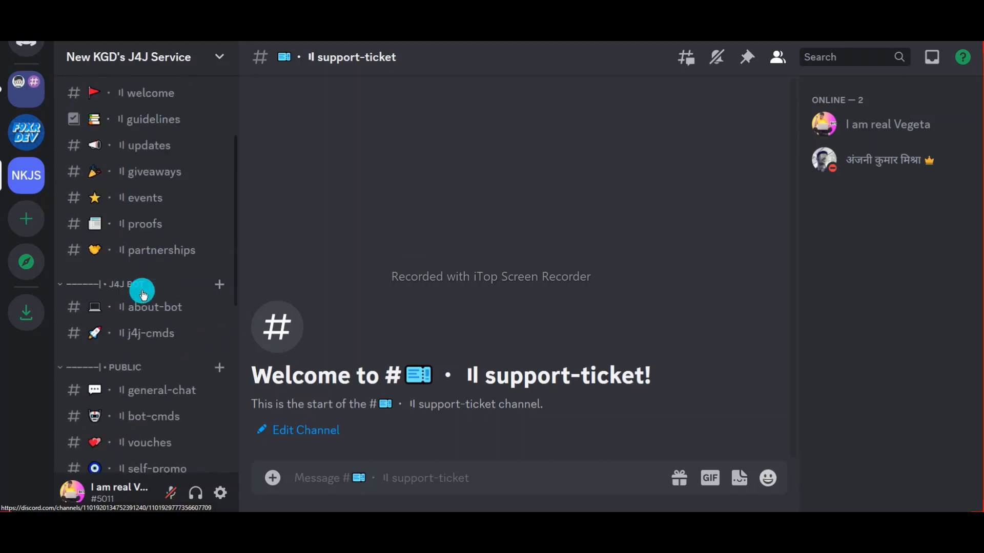
scroll(151, 287, up, 2)
scroll(174, 284, down, 5)
click(220, 203)
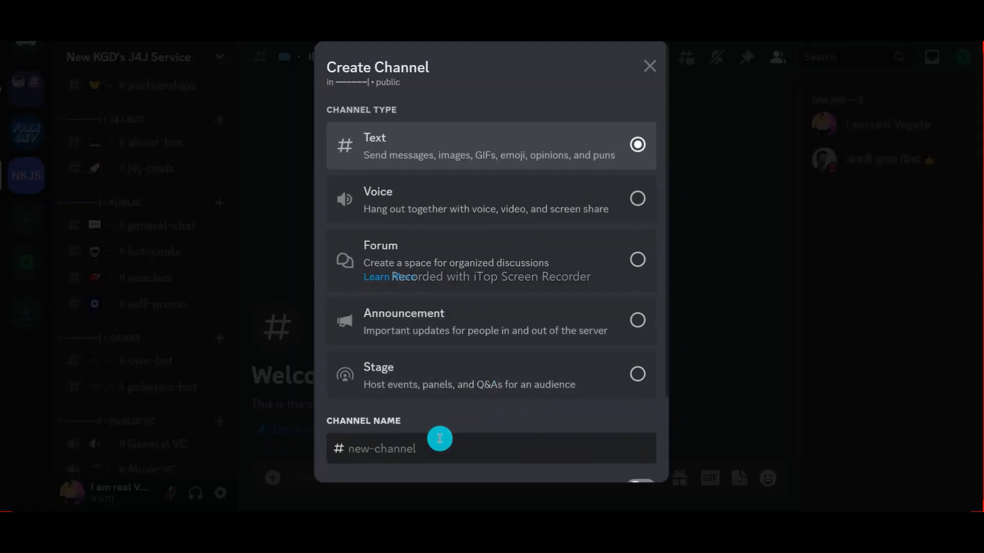
right_click(440, 438)
click(468, 297)
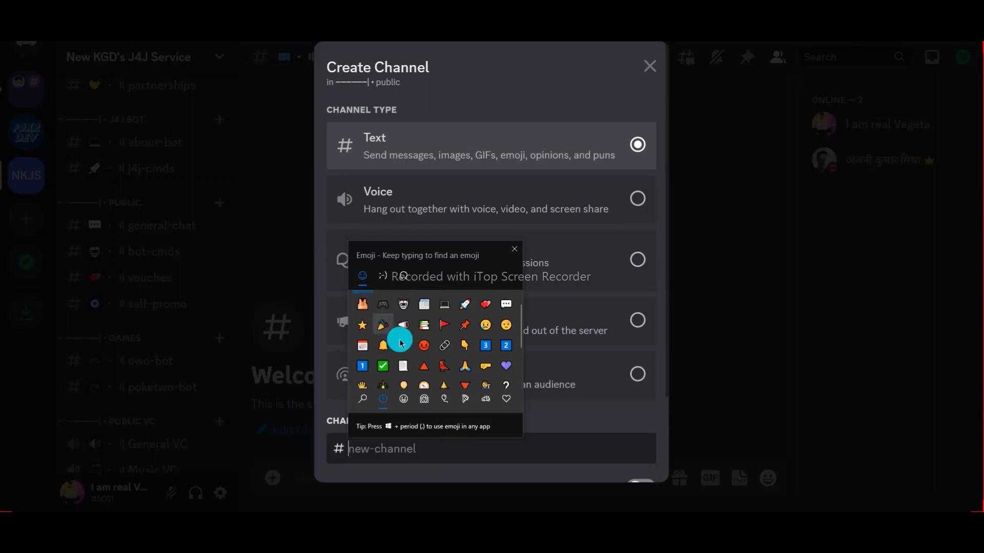
scroll(401, 343, down, 2)
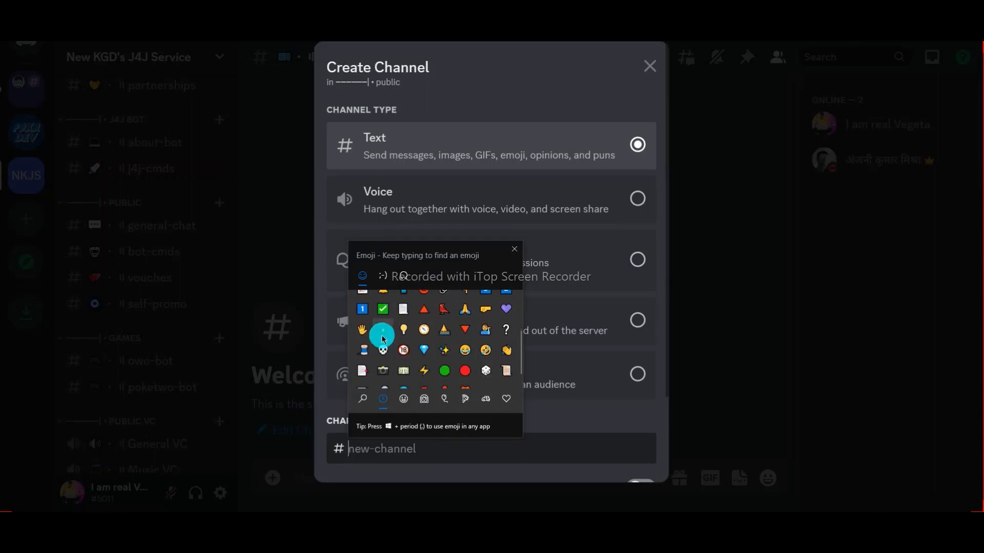
click(383, 344)
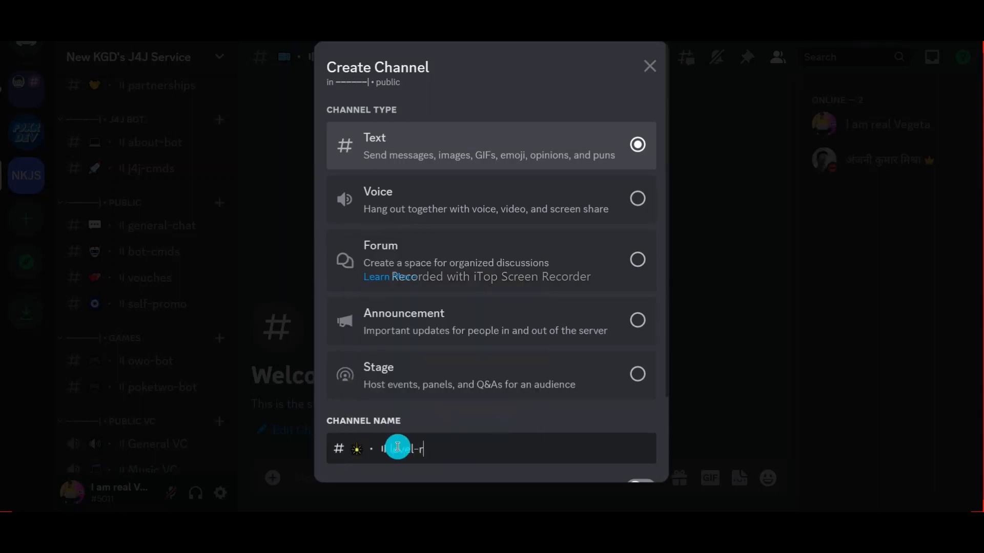
text(s)
key(Return)
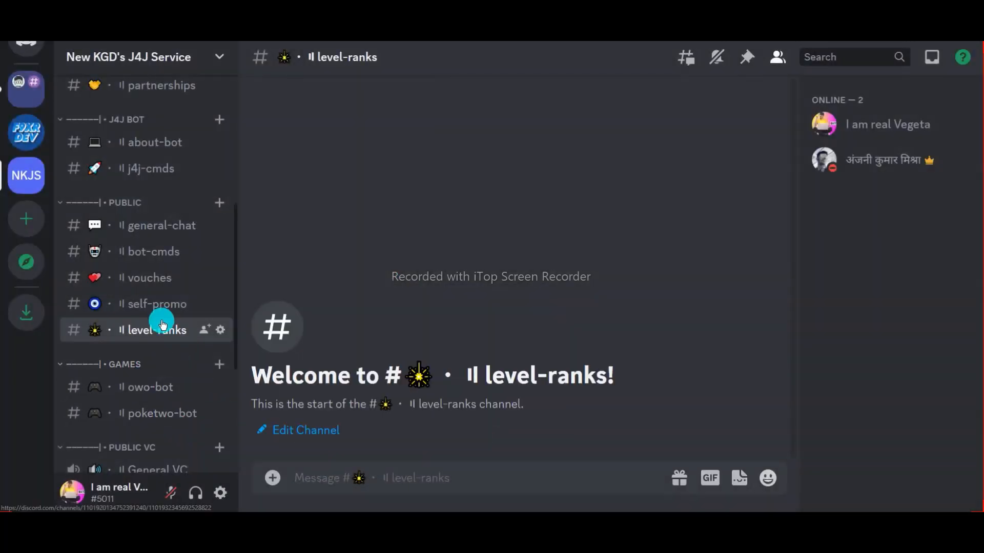
- Move the level-ranks channel between bot-cmds and vouches, and open the self-promo channel
drag(217, 320, 136, 302)
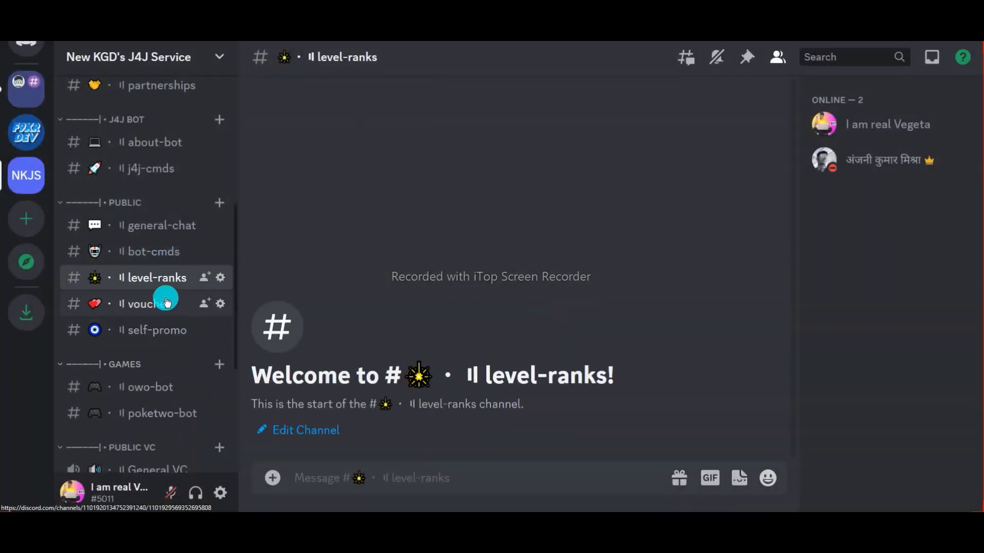
click(137, 329)
- Create a text channel in PUBLIC named "💜・〢boosters" and move it between level-ranks and vouches
scroll(137, 322, up, 5)
scroll(153, 312, down, 5)
scroll(171, 301, down, 5)
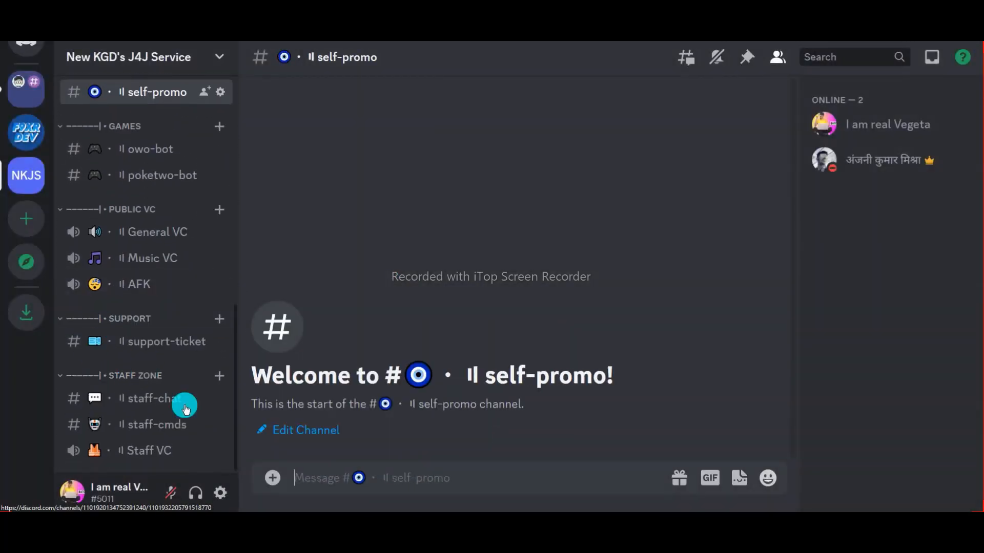
scroll(162, 335, up, 6)
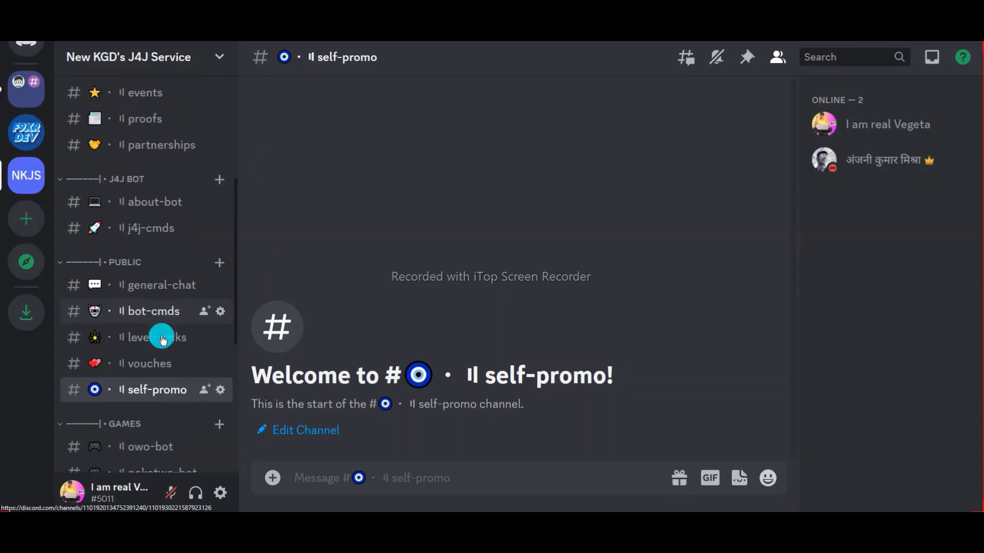
scroll(217, 200, down, 1)
click(217, 199)
key(super+period)
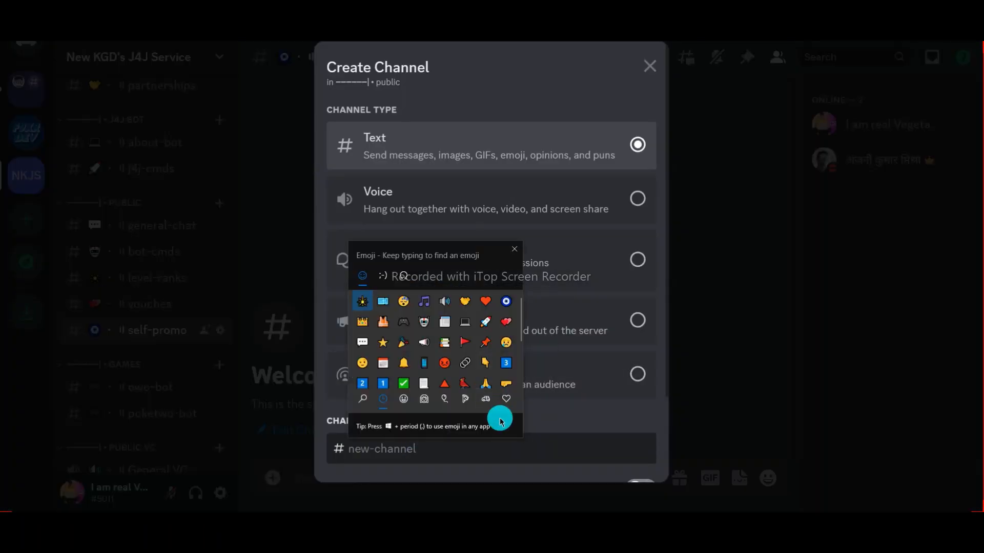
scroll(501, 416, down, 1)
click(357, 349)
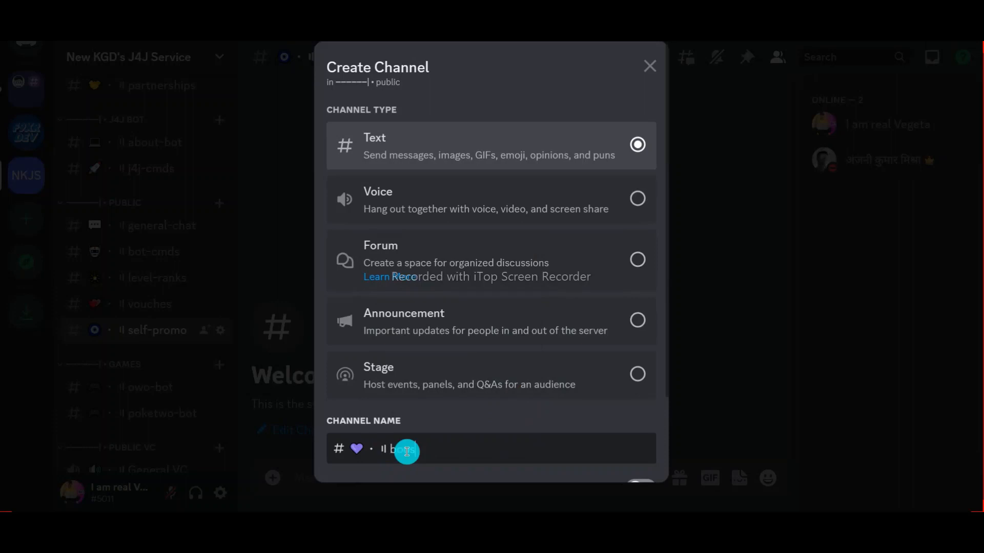
key(Return)
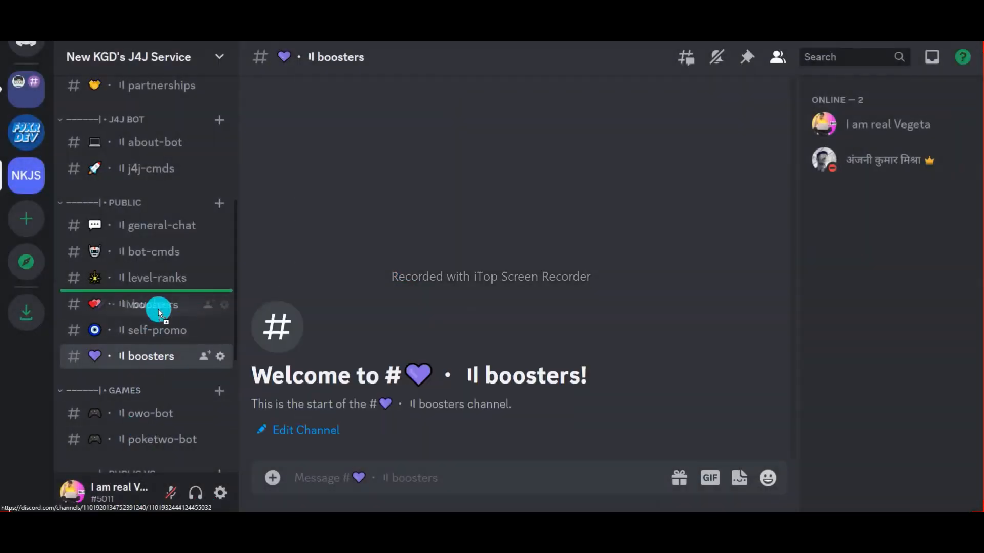
drag(151, 356, 158, 307)
- Create a text channel in DASHBOARD named "💎・〢booster-perks" and place it between proofs and partnerships
scroll(161, 325, up, 4)
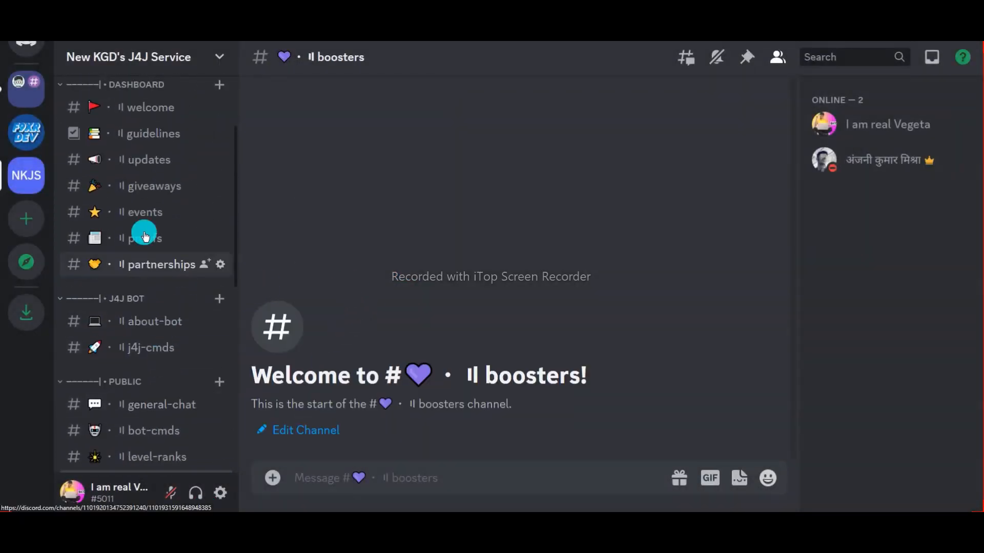
click(224, 84)
right_click(431, 447)
click(470, 302)
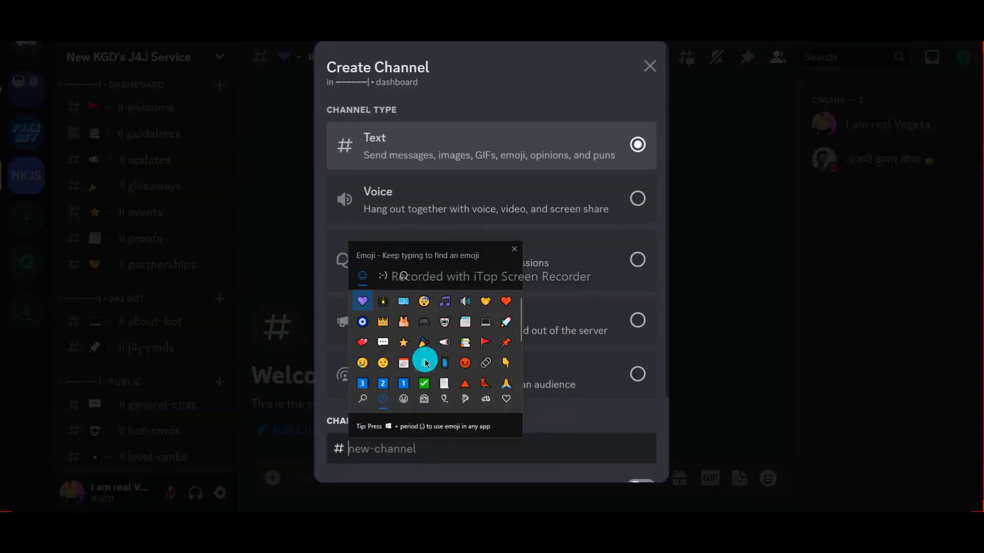
click(433, 369)
click(419, 449)
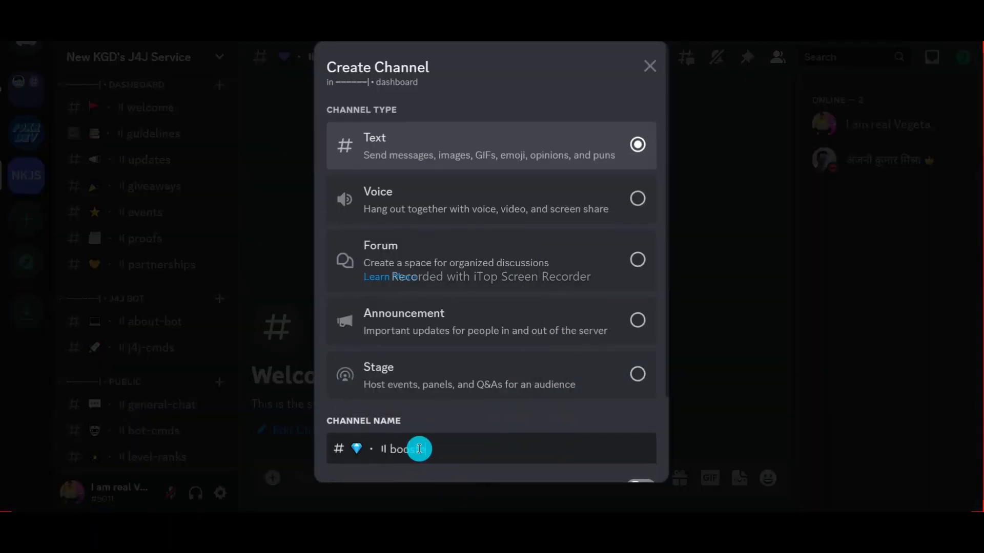
key(Return)
drag(167, 288, 164, 275)
- Rename the events channel in DASHBOARD as "⭐・〢server-events" and save the change
click(221, 212)
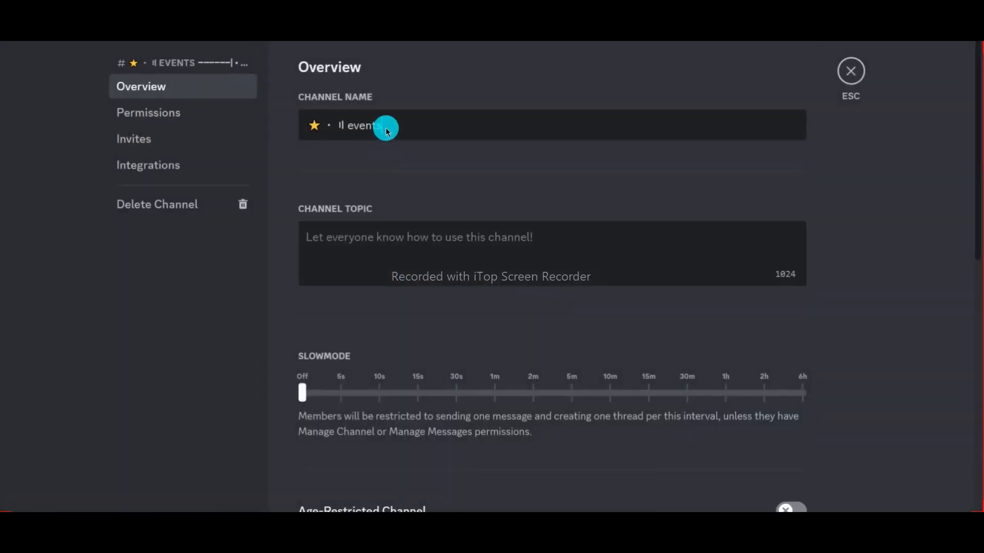
text(server-)
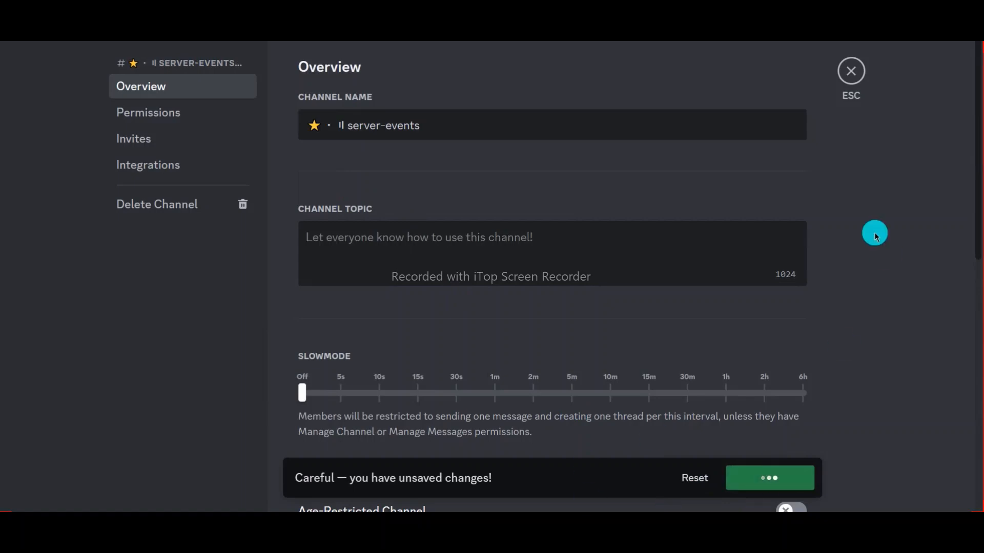
key(Escape)
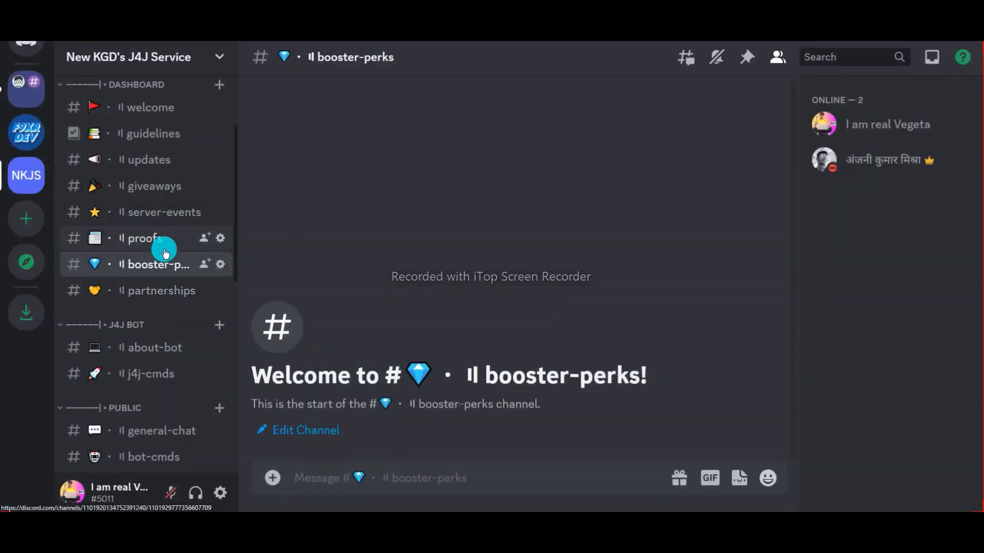
- Review the server's whole channel list from DASHBOARD to STAFF ZONE and open the owner-zone channel
scroll(162, 208, down, 2)
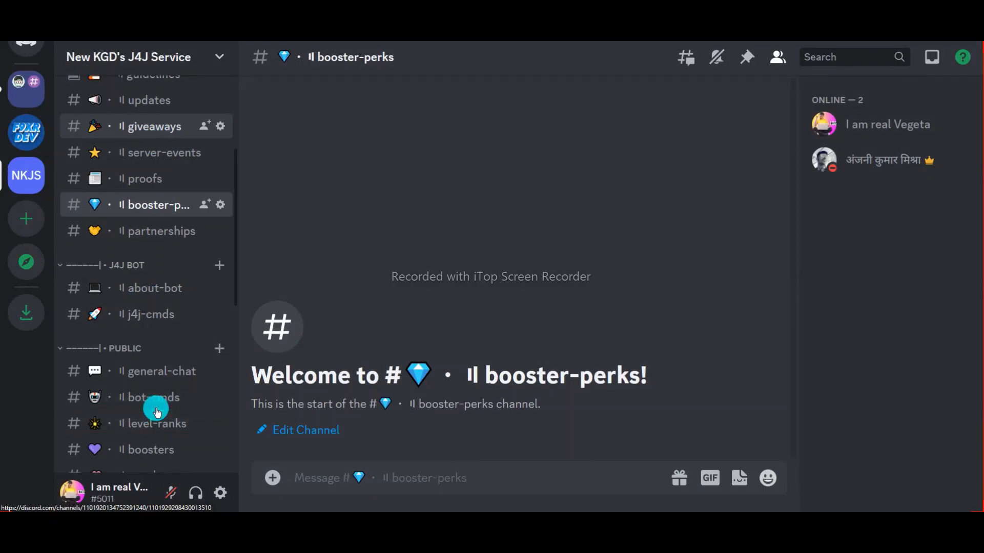
scroll(156, 410, down, 14)
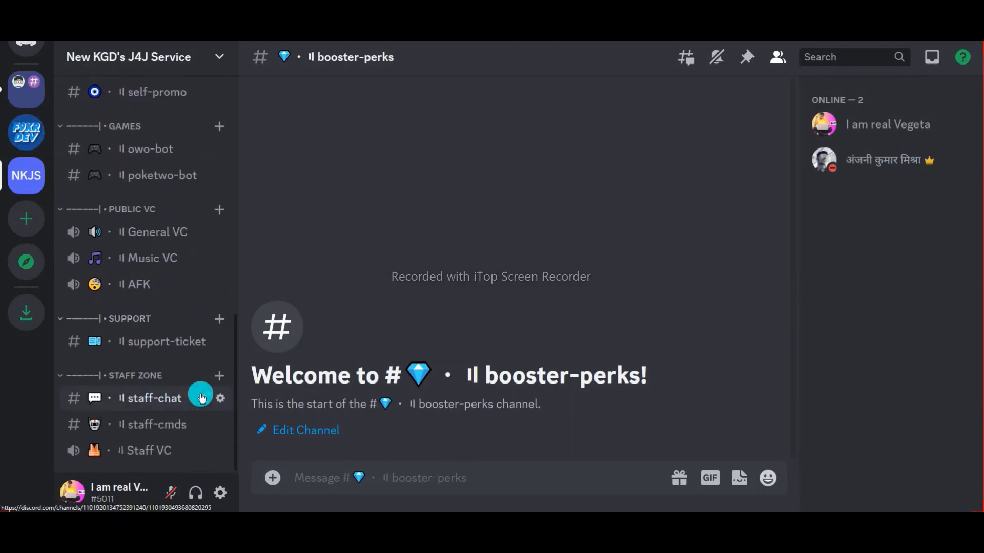
scroll(172, 165, up, 20)
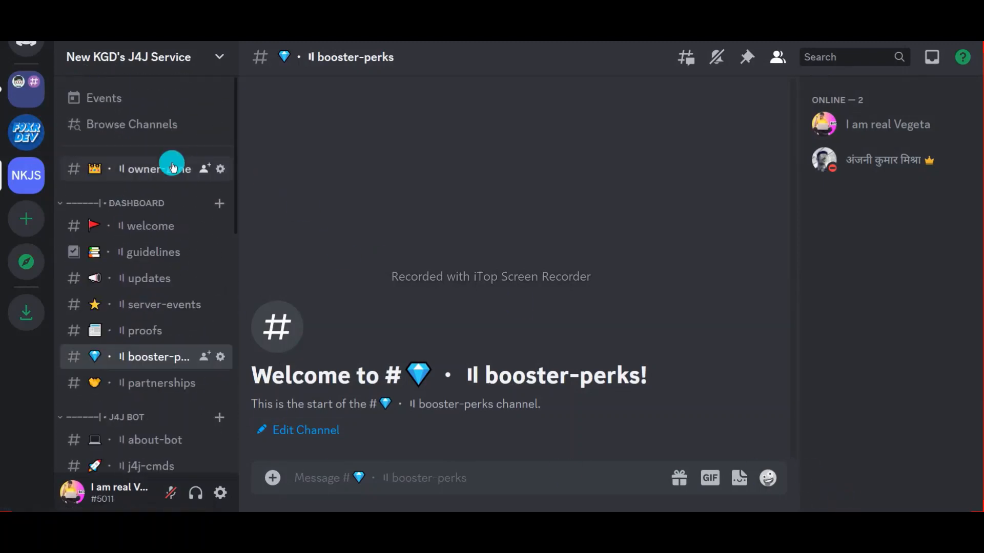
click(171, 167)
scroll(189, 235, down, 5)
scroll(164, 292, down, 12)
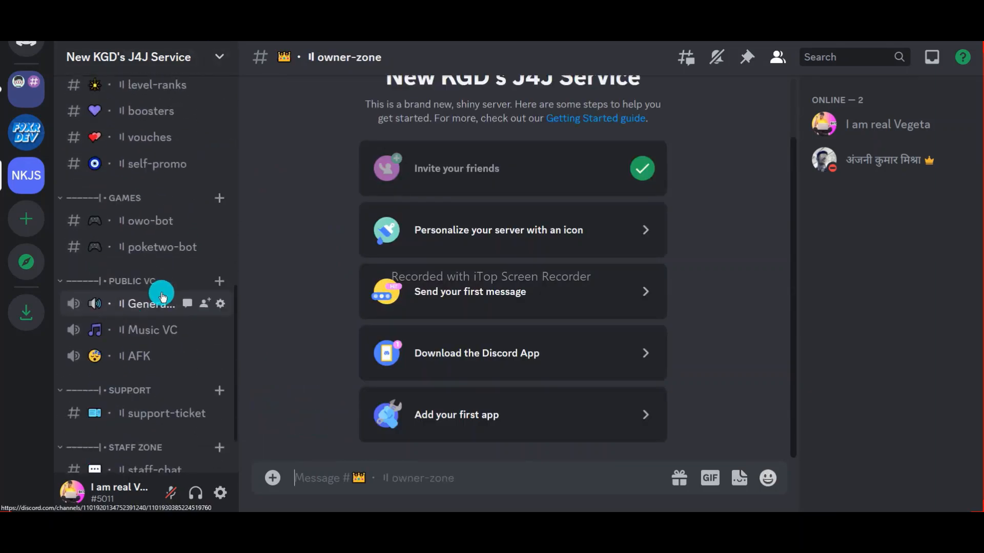
scroll(175, 433, up, 17)
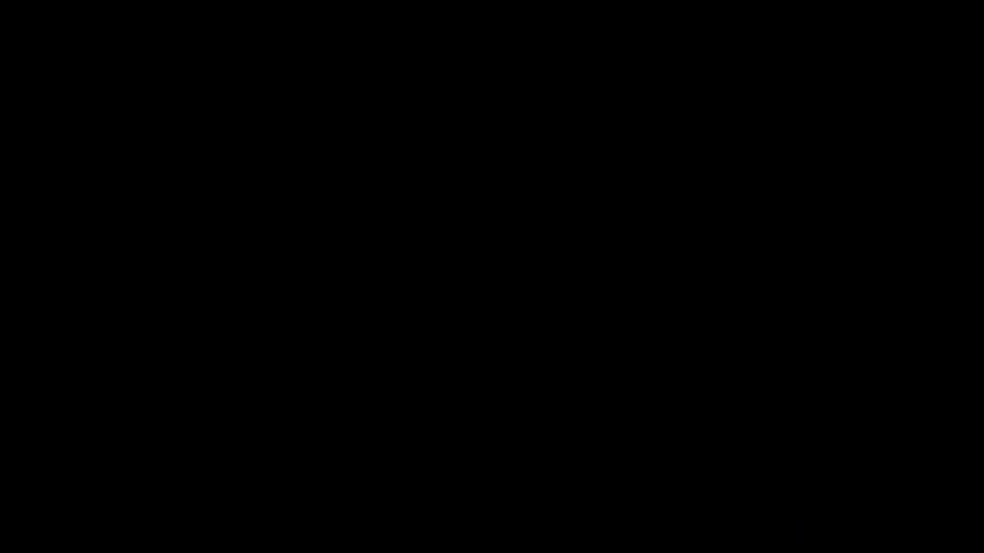